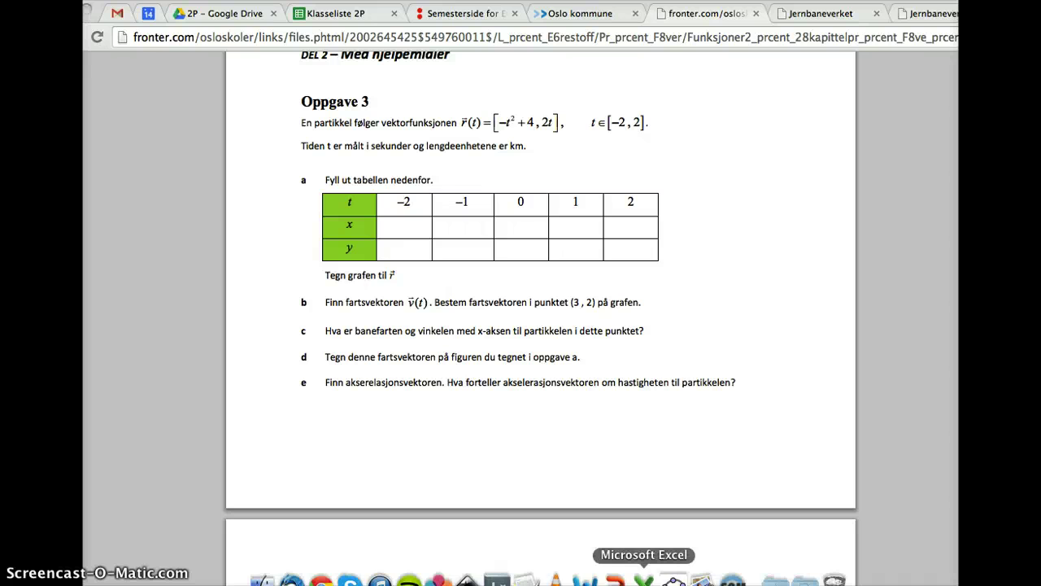
Switch to GeoGebra and begin a Kurve command with the expressions -t^+4 and 2t
left_click(676, 578)
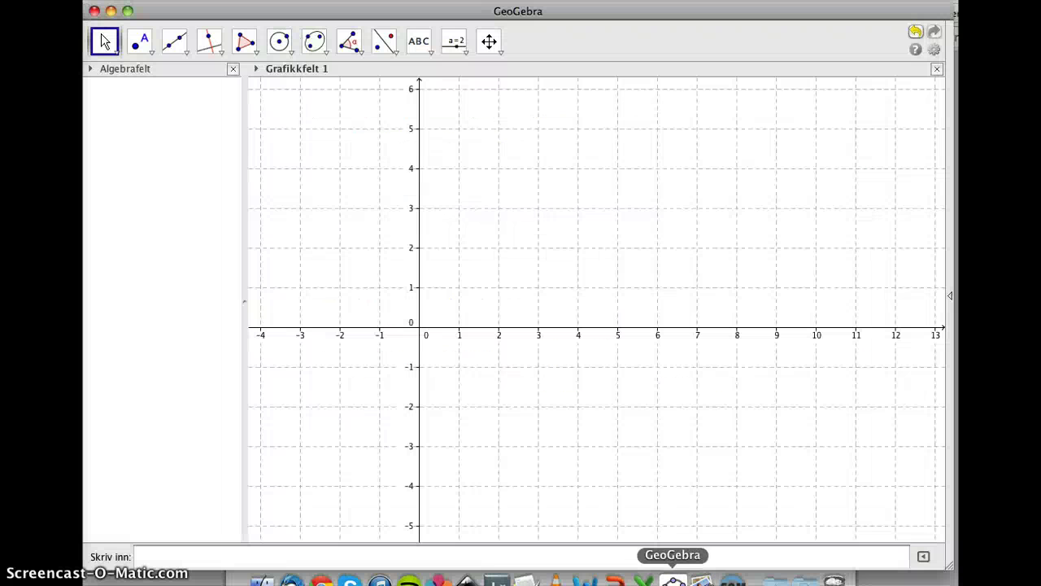
left_click(297, 560)
type("kurve")
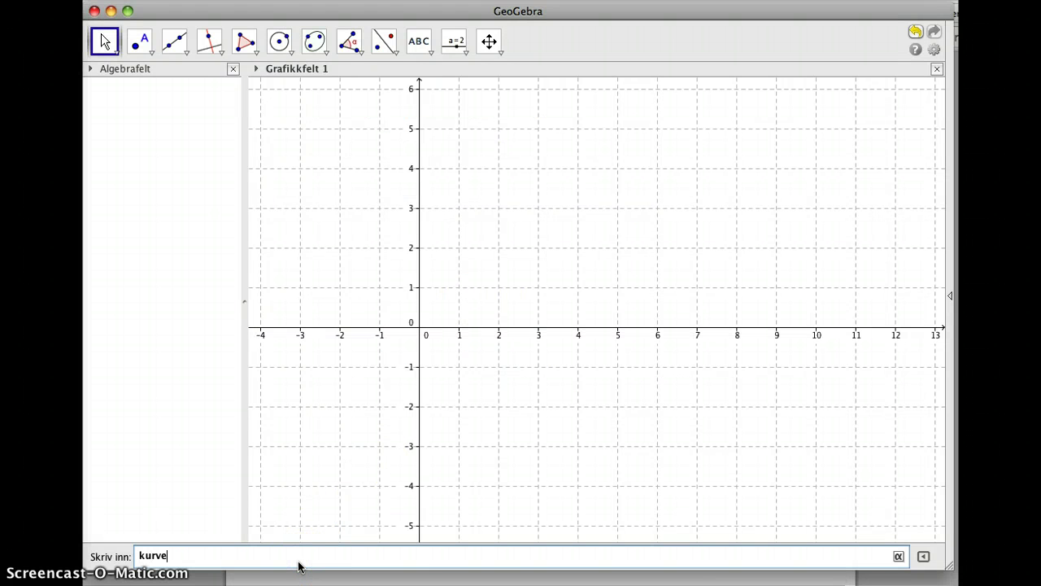
key("Return")
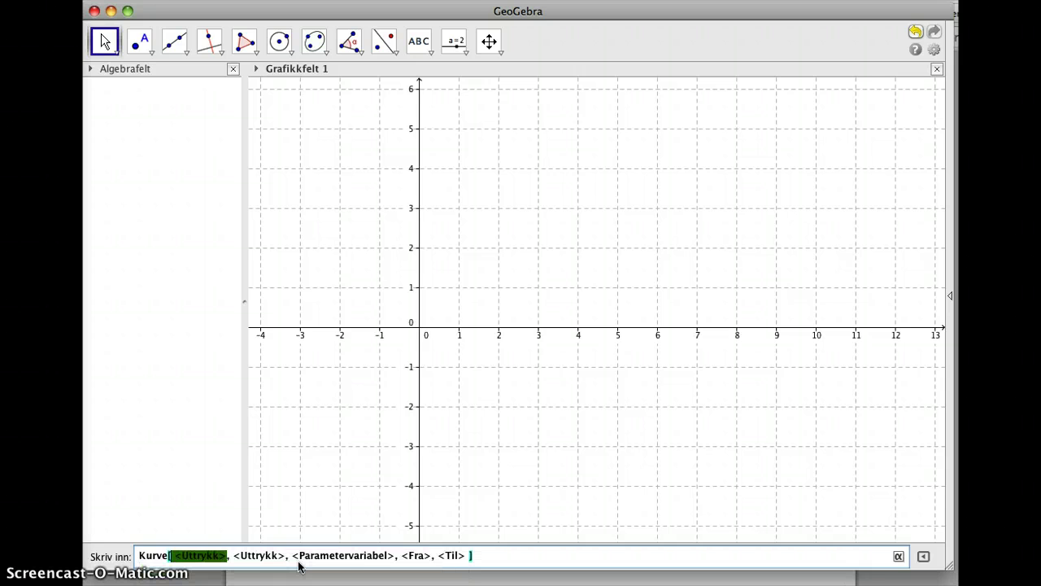
type("-t")
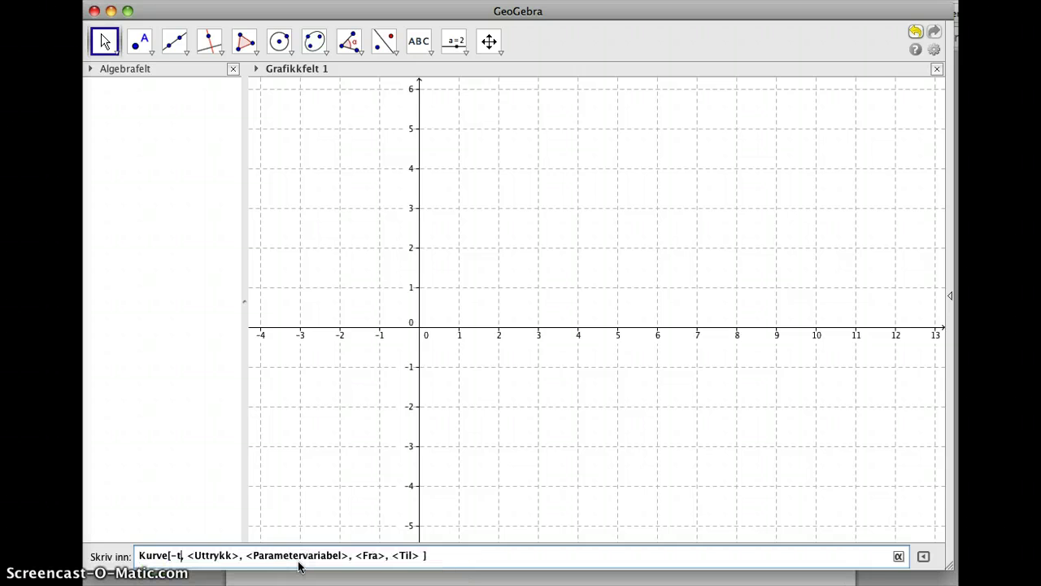
type("^")
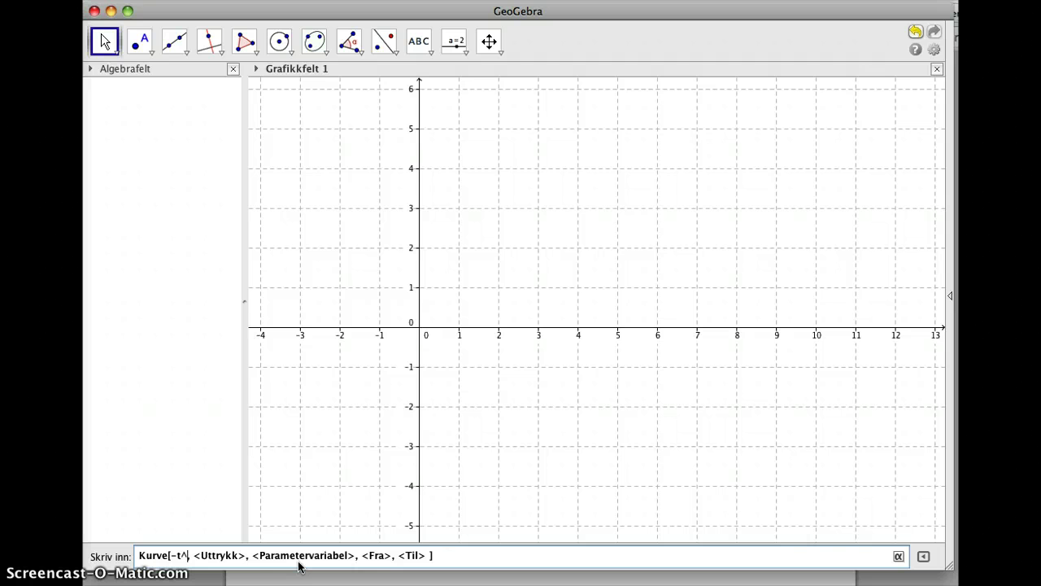
type("+4")
key("Tab")
type("2t")
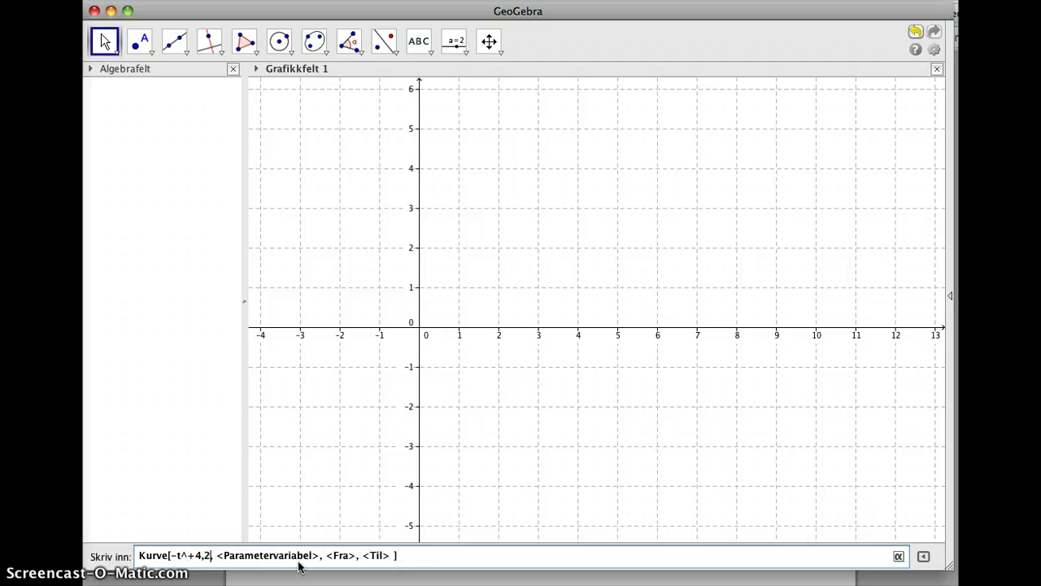
Check the vector function in the Oppgave 3 worksheet and complete the curve with parameter t from -2 to 2
key("super+Tab")
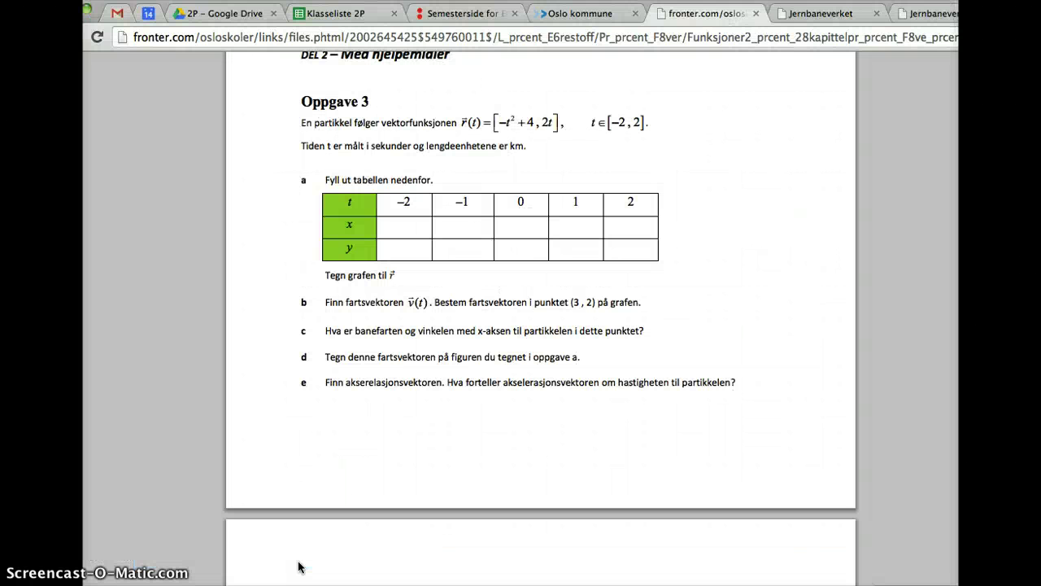
key("super+Tab")
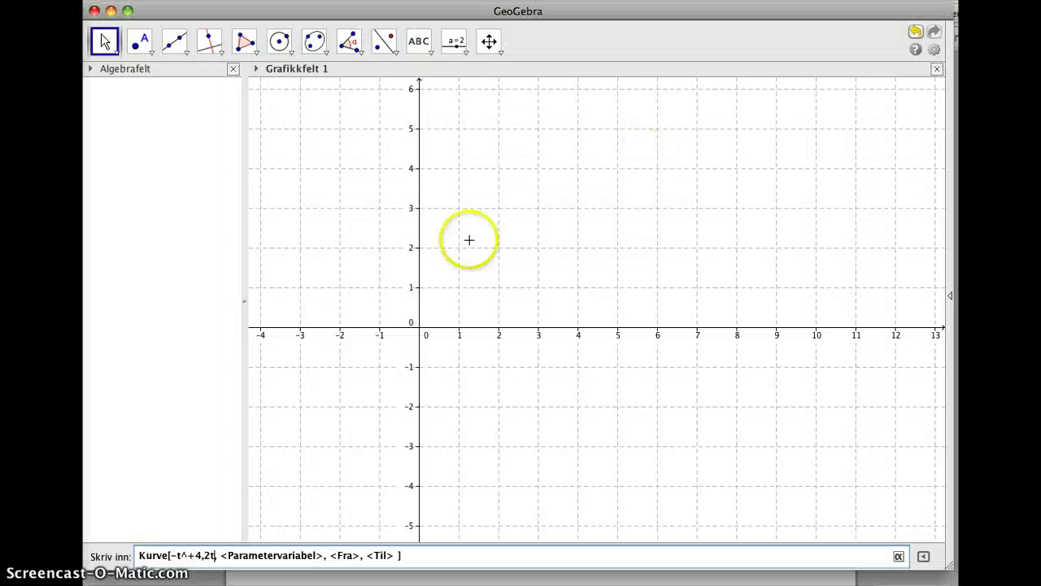
key("Tab")
type("t")
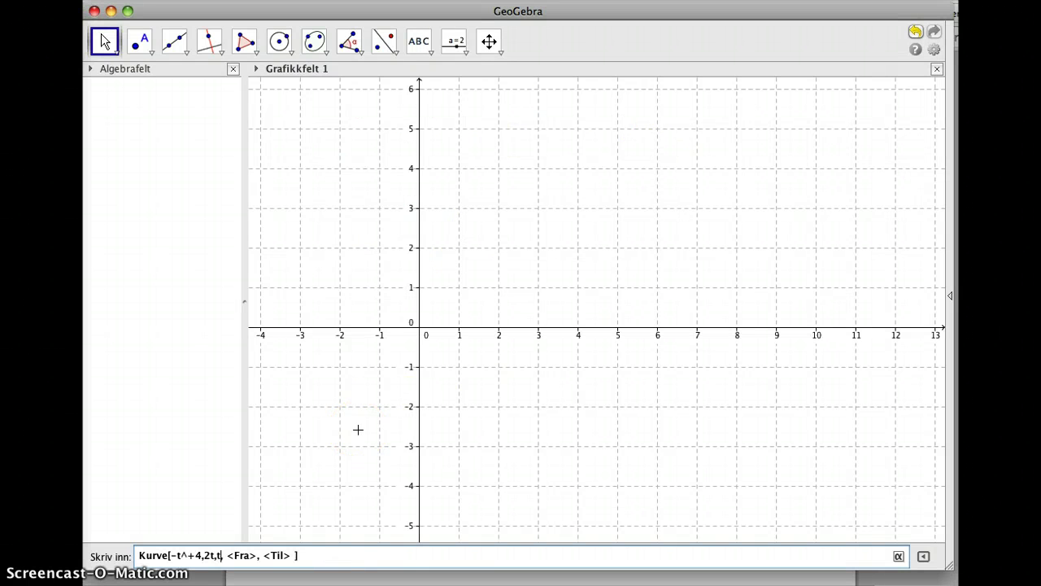
key("Tab")
type("-2")
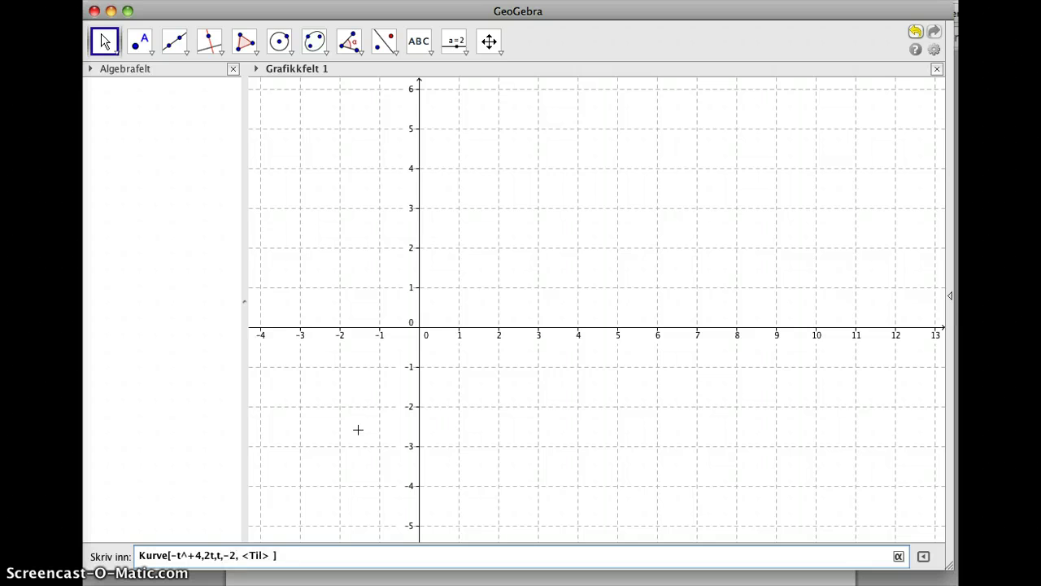
key("Tab")
type("2")
key("super+Tab")
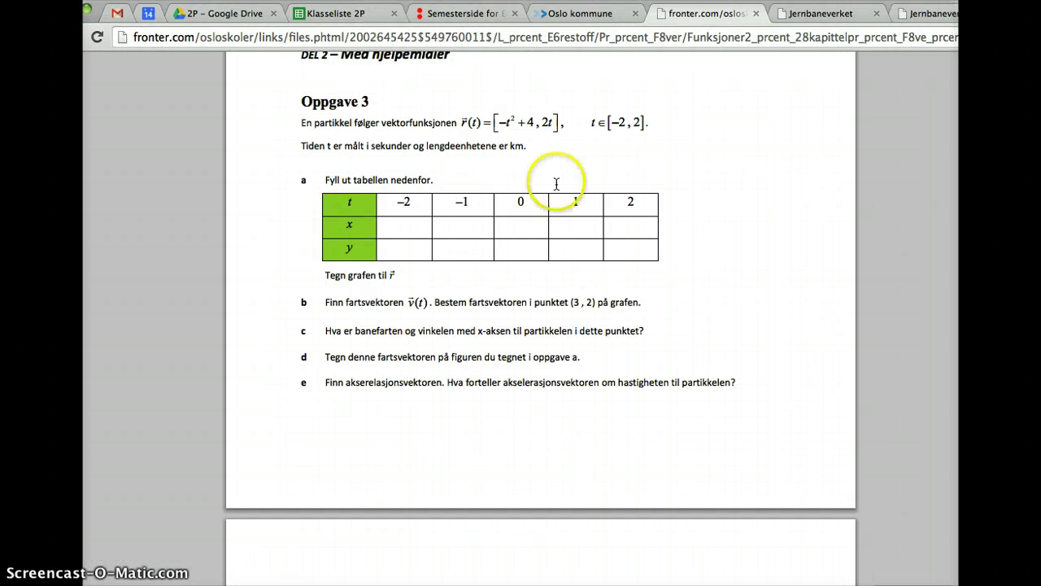
key("super+Tab")
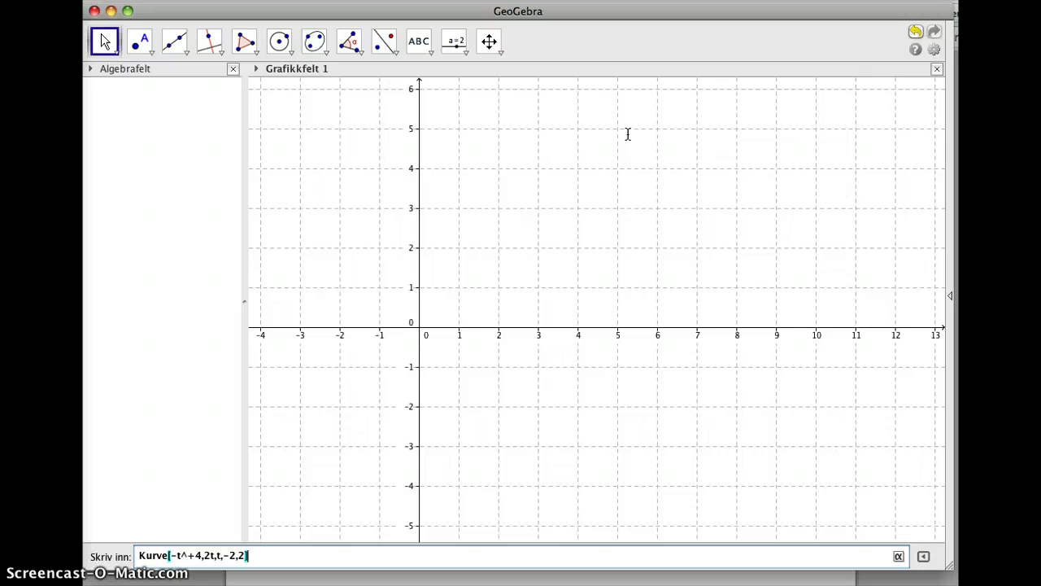
key("Return")
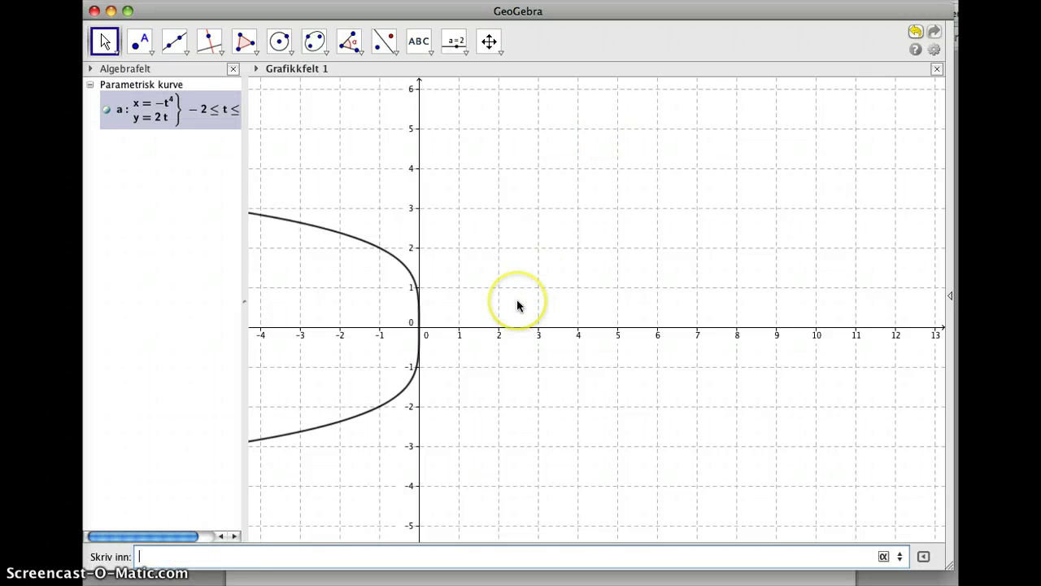
Redefine curve a so that its x expression is -t^2+4
double_click(158, 105)
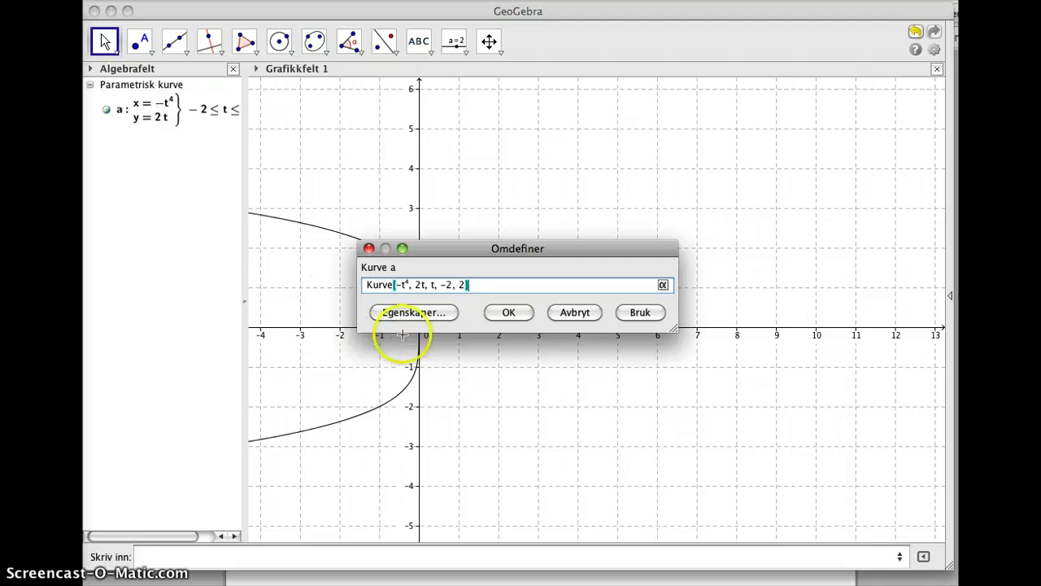
left_click(403, 284)
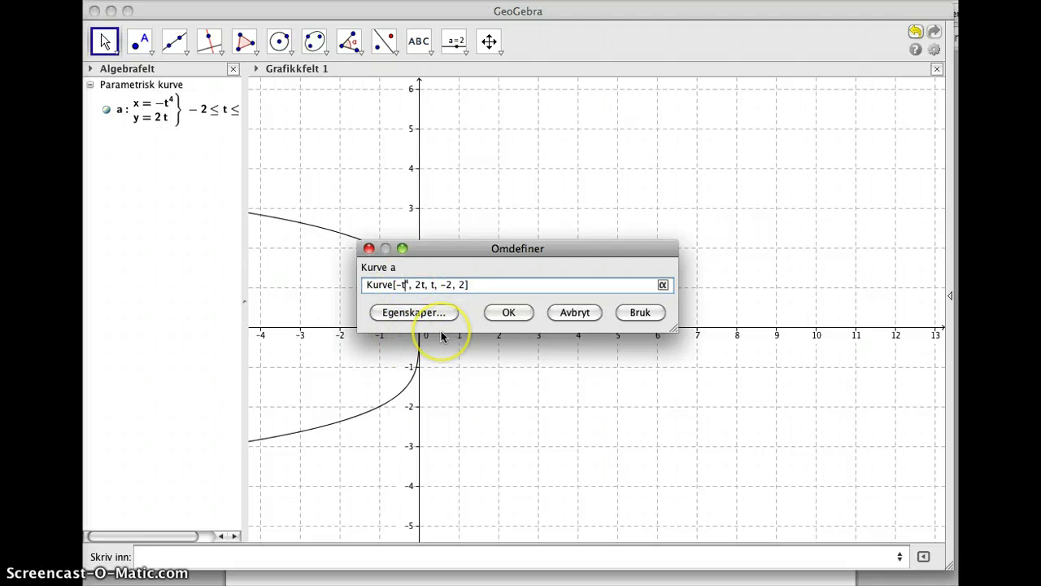
type("^")
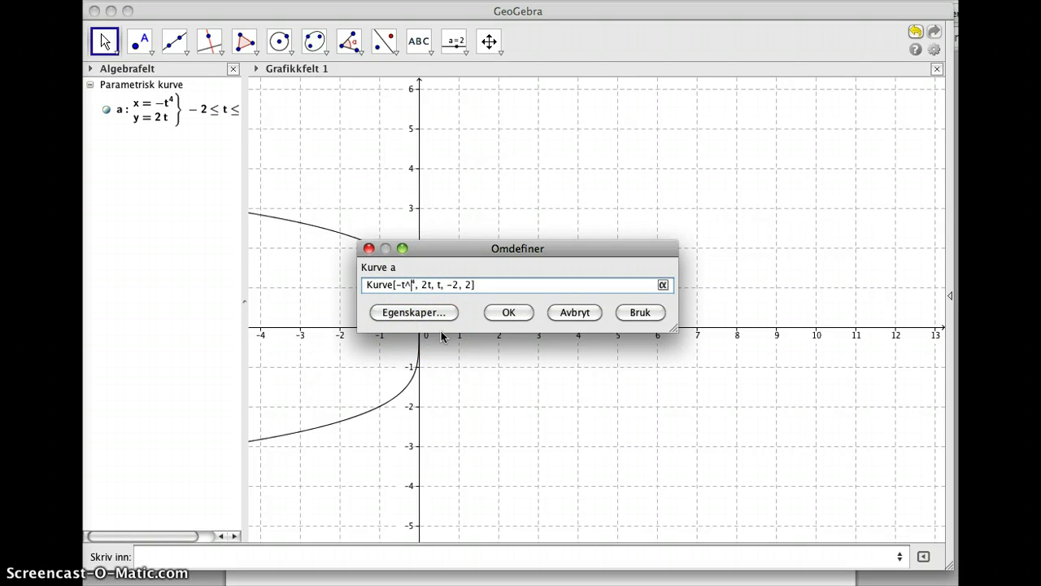
type("2")
key("Delete")
type("+4")
key("Return")
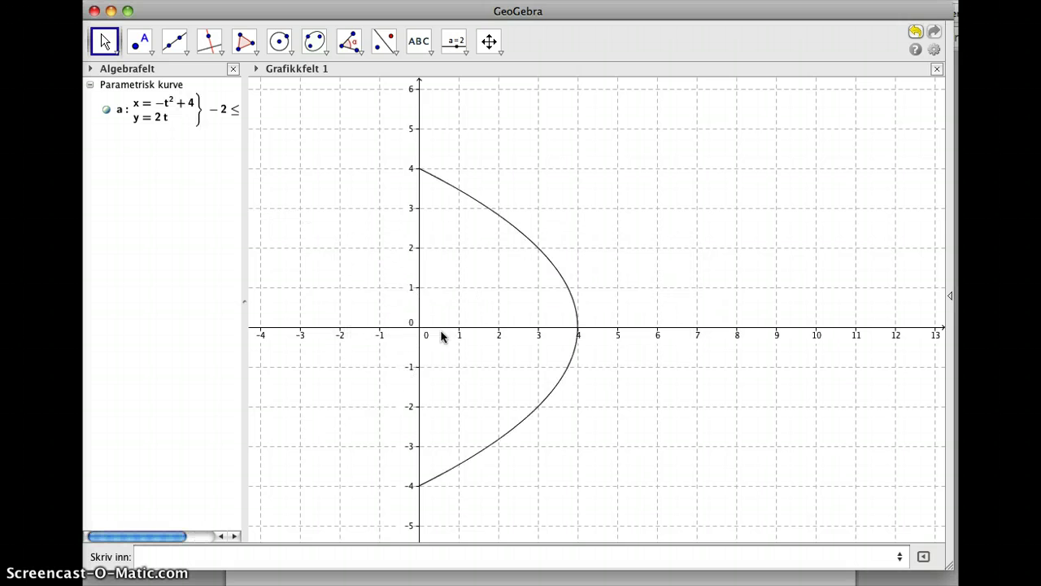
left_click(358, 212)
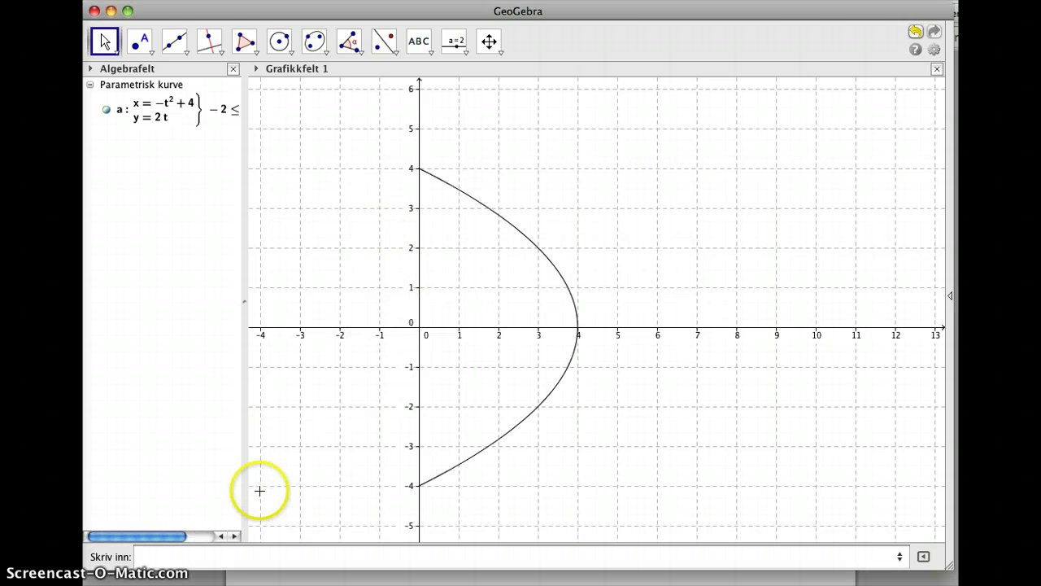
Read task b on the velocity vector in the worksheet and begin defining v with the single-point Vektor command
key("super+Tab")
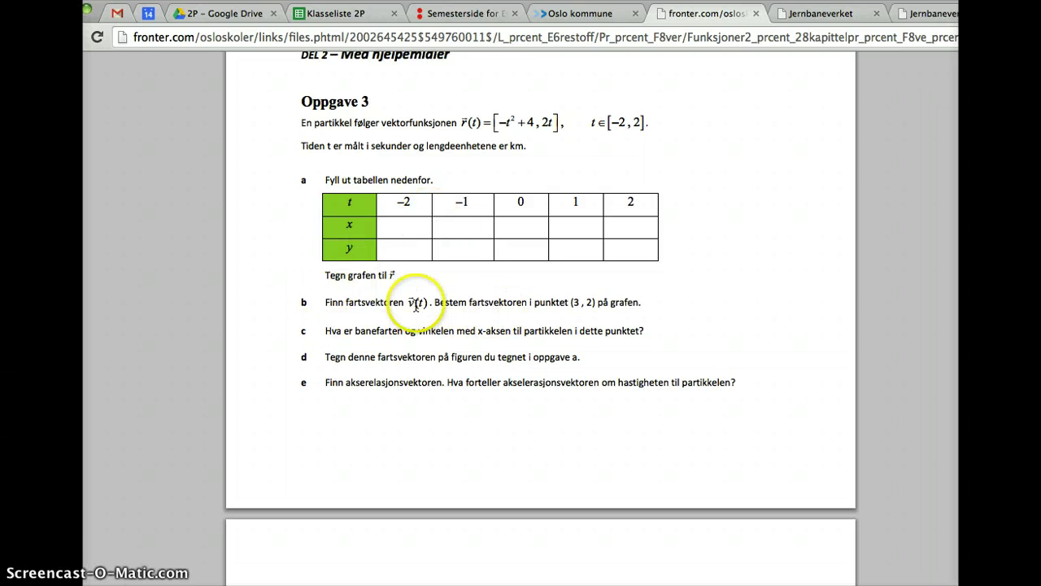
key("super+Tab")
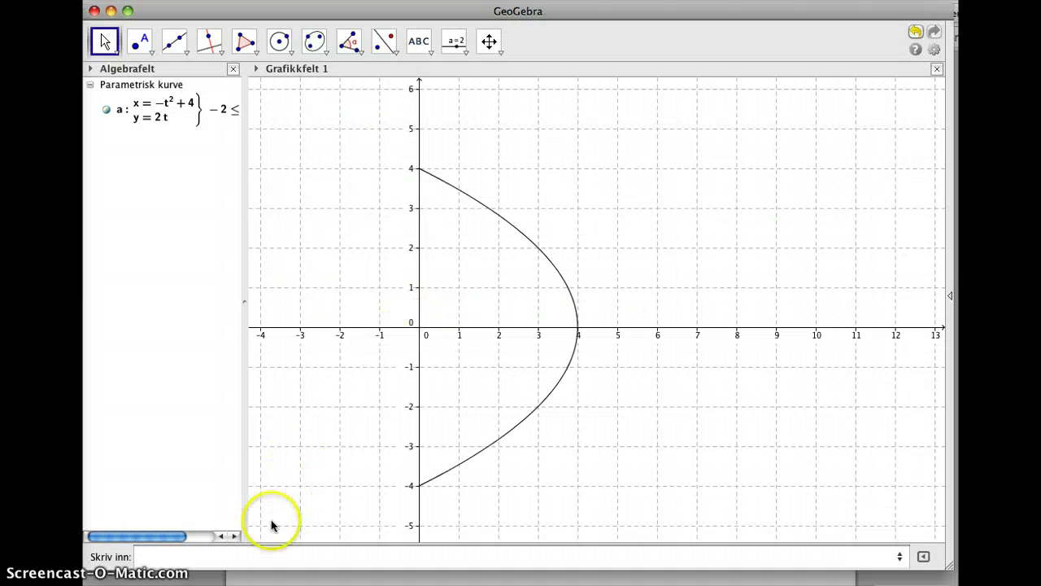
left_click(257, 559)
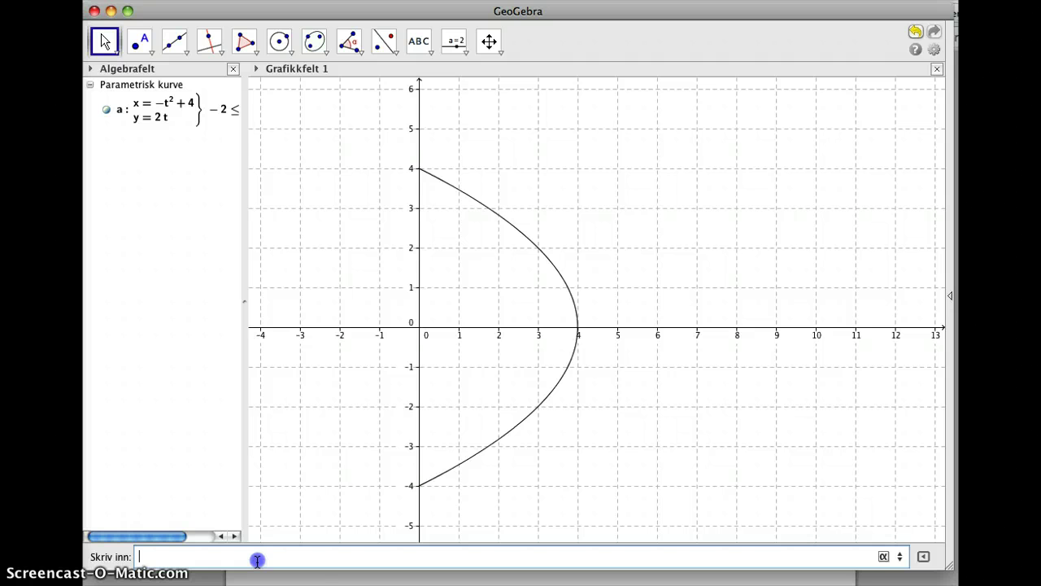
type("vektor")
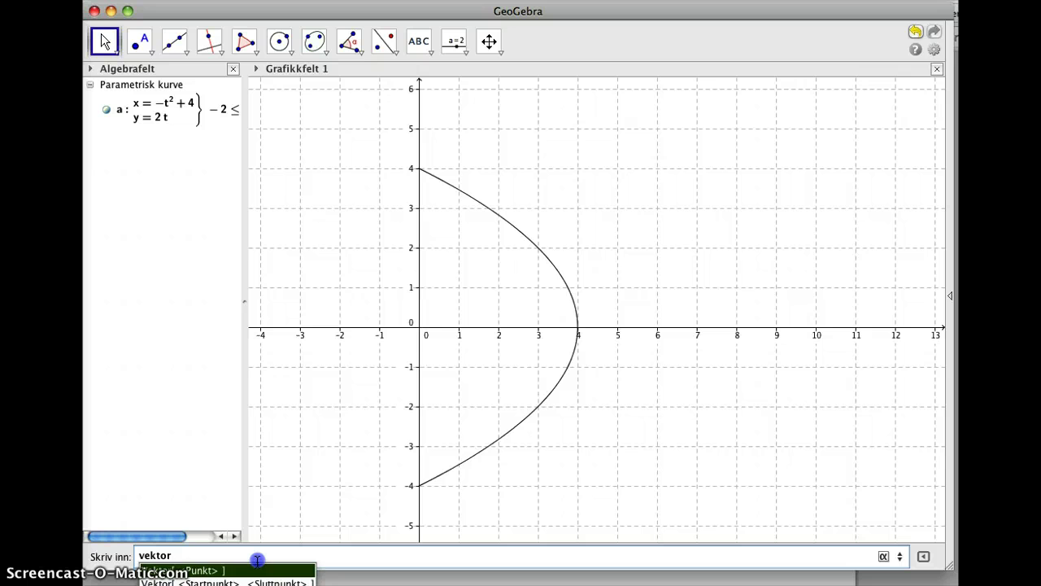
key("BackSpace")
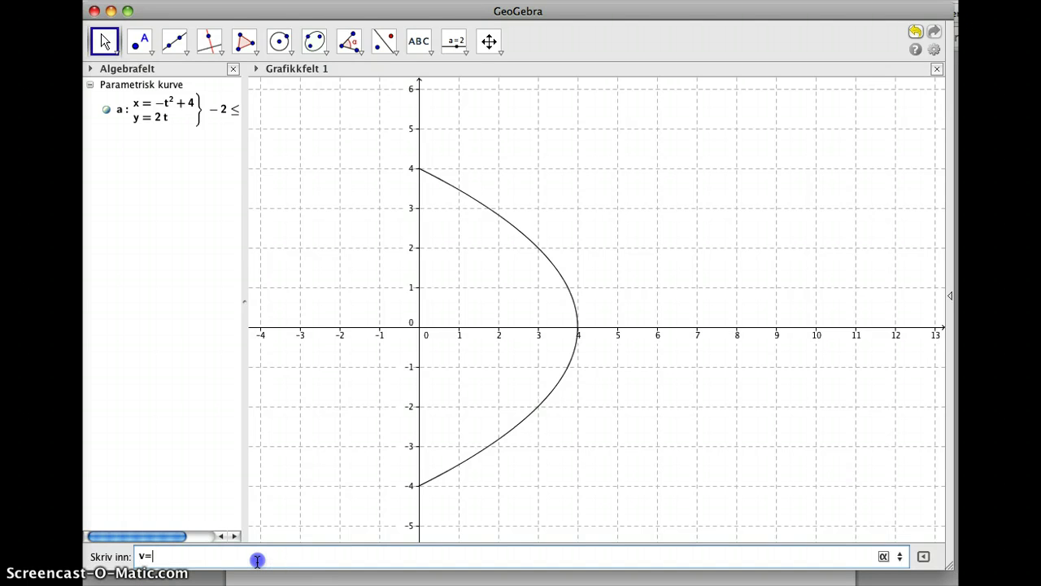
type("ktor")
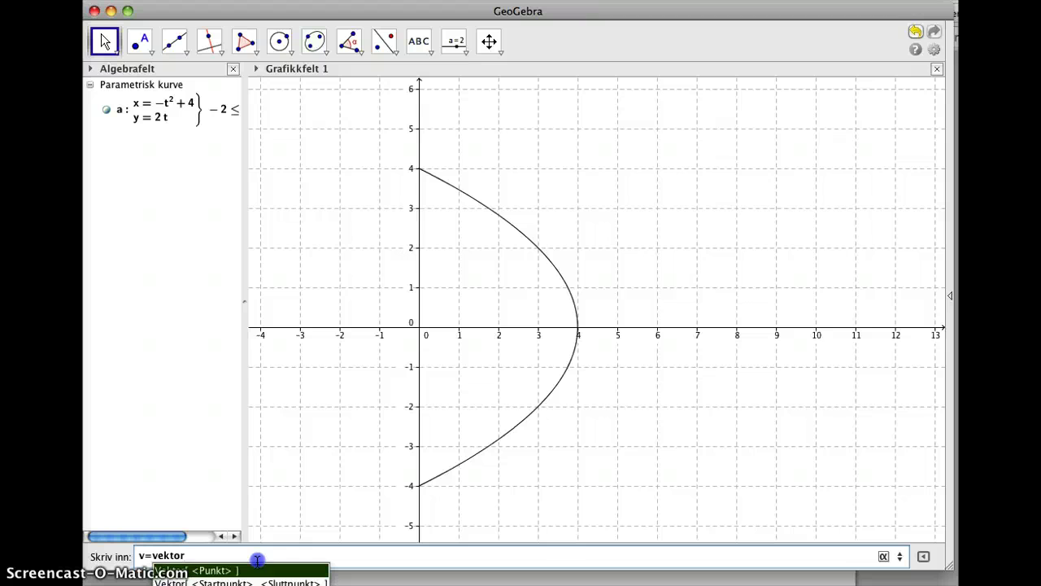
key("Return")
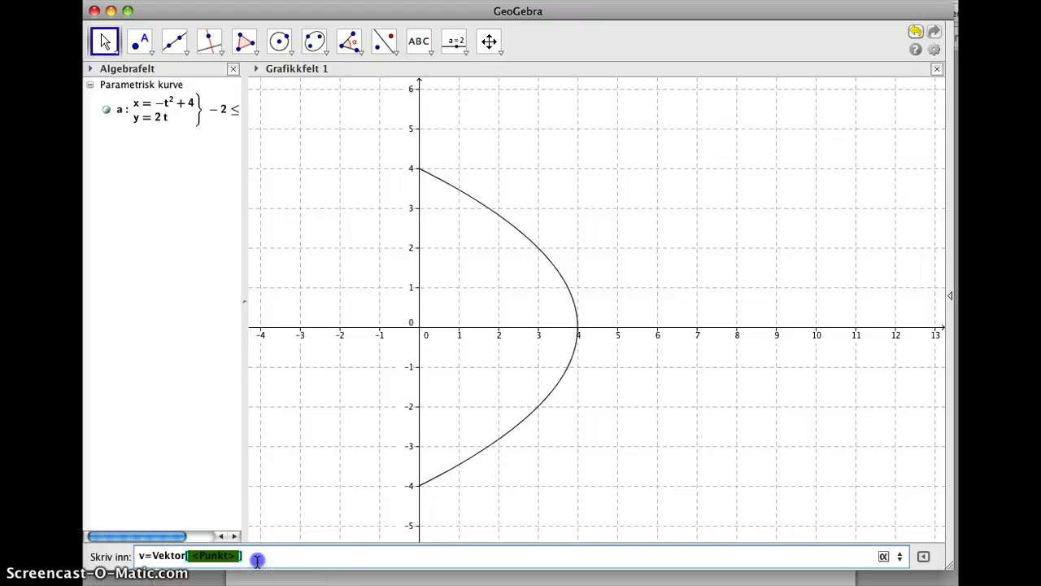
Try to define v as Vektor[a'(t)], and clear the entry
key("BackSpace")
type("a")
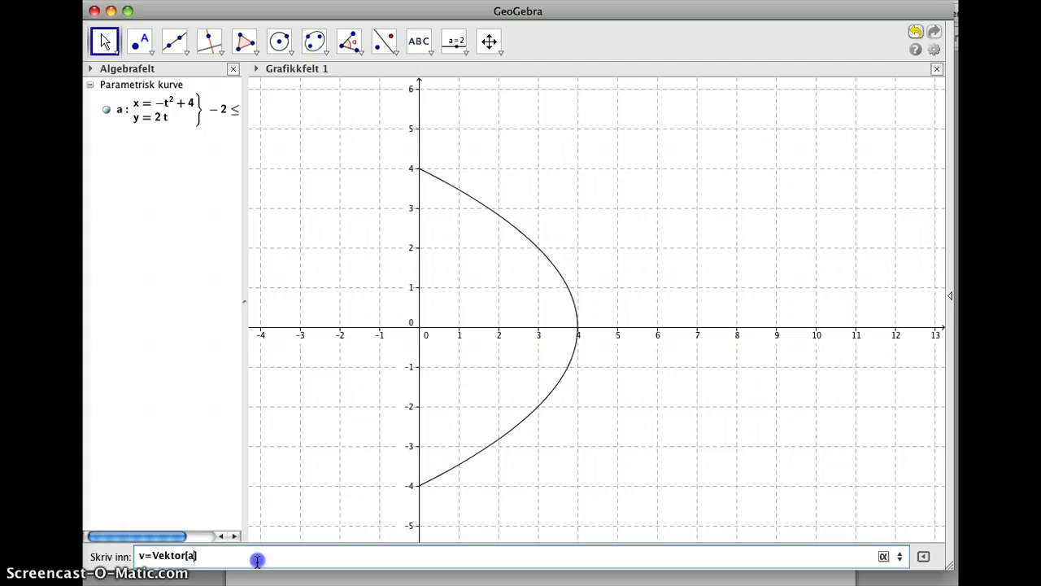
type("@(t)")
key("BackSpace")
key("BackSpace")
key("BackSpace")
key("BackSpace")
type("'")
type("()")
type("t")
key("Right")
key("Return")
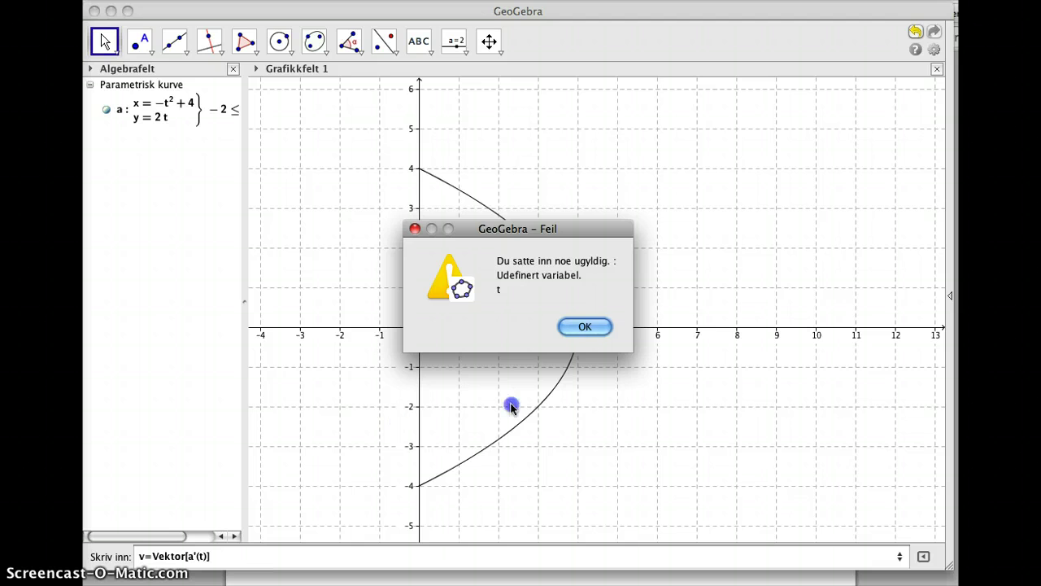
left_click(596, 332)
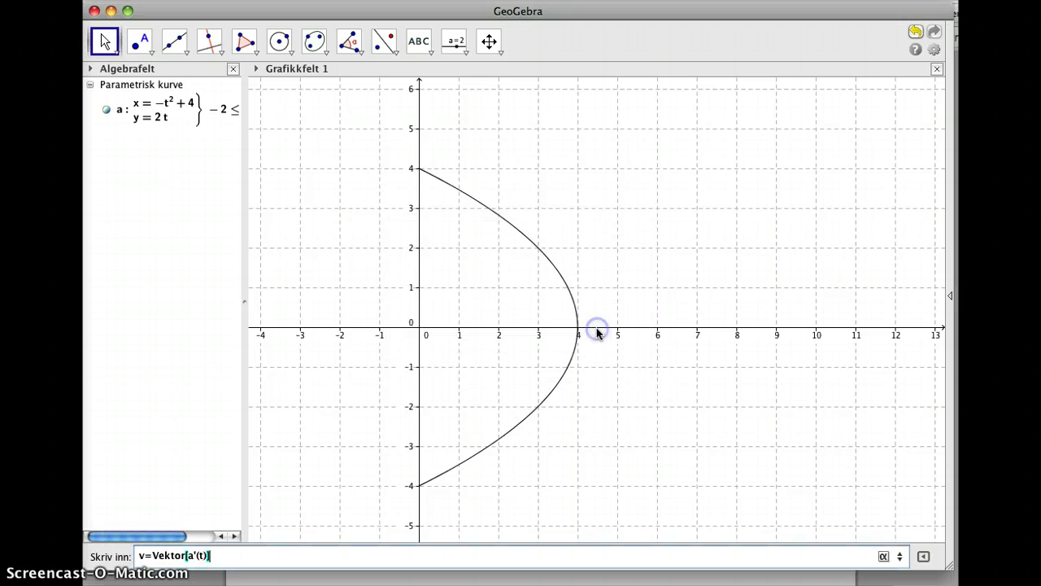
triple_click(214, 557)
key("BackSpace")
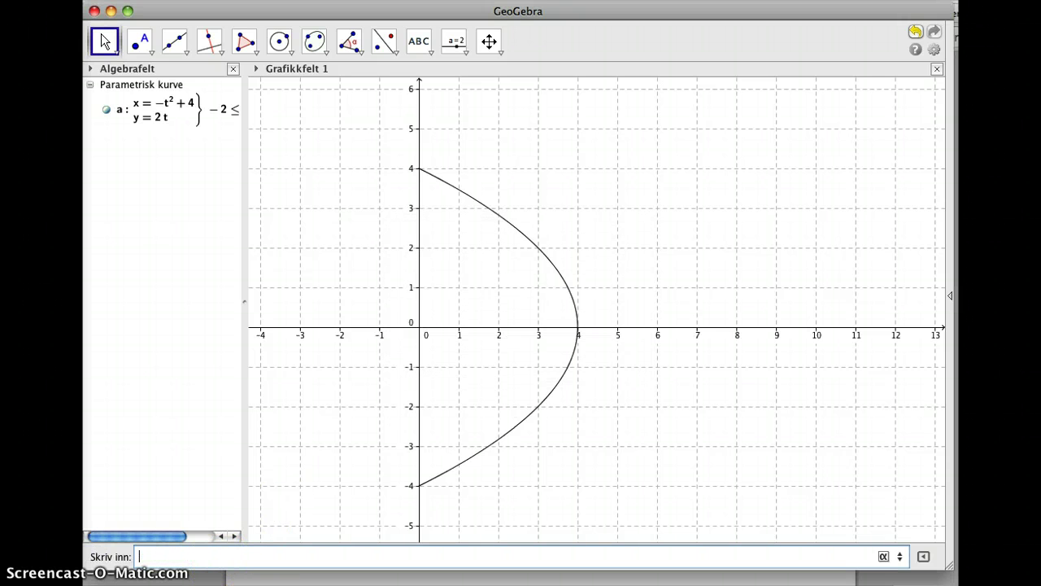
Define the number t = 1 and show it as a slider in the graphics view
type("t = 1")
key("Return")
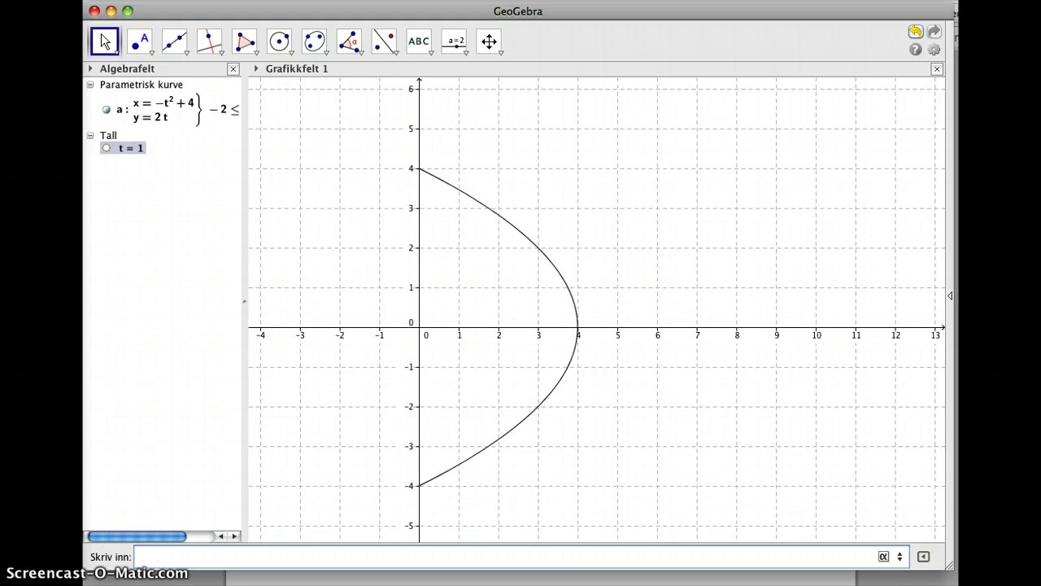
left_click(107, 148)
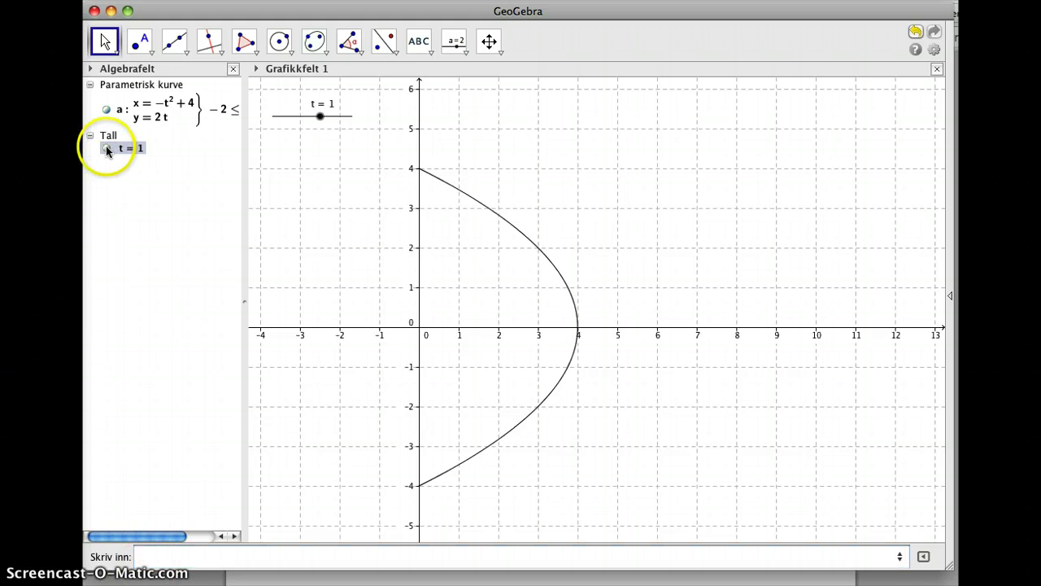
Create the velocity vector of curve a with the command Vektor[a'(t)], driven by the t slider
left_click(198, 556)
key("Up")
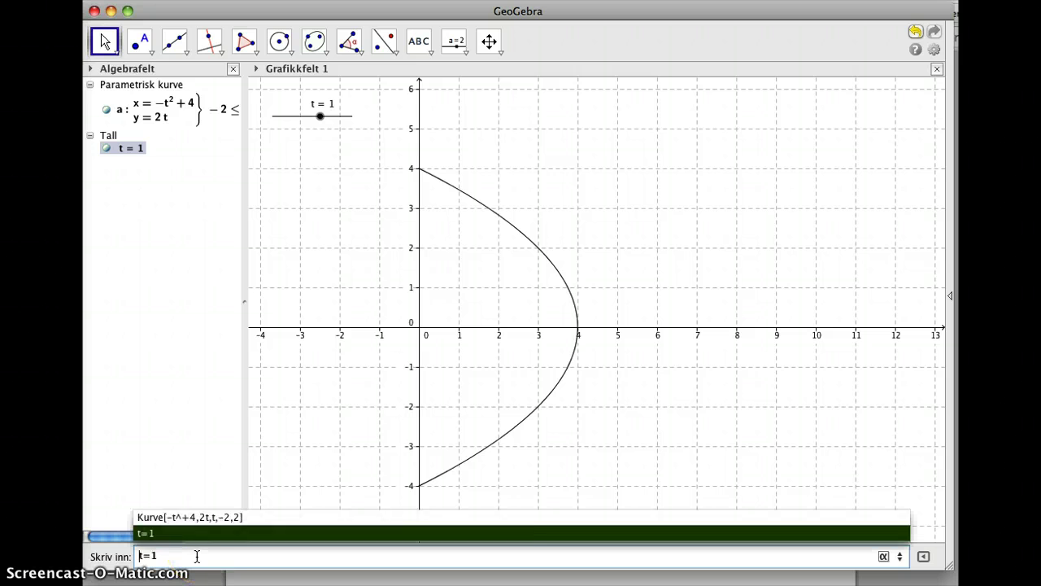
key("Up")
key("Down")
key("Return")
type("vek")
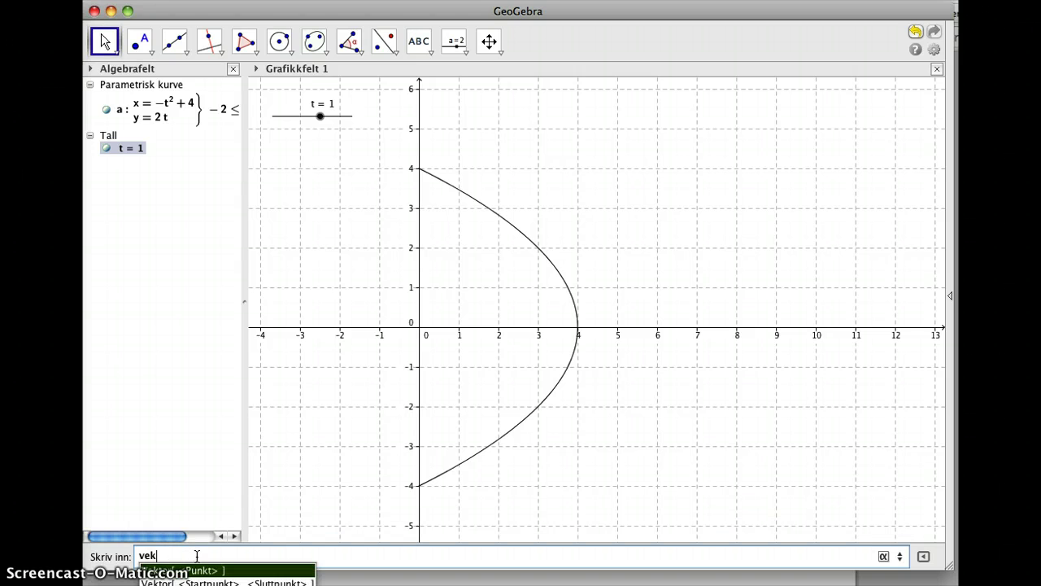
type("tor")
key("Return")
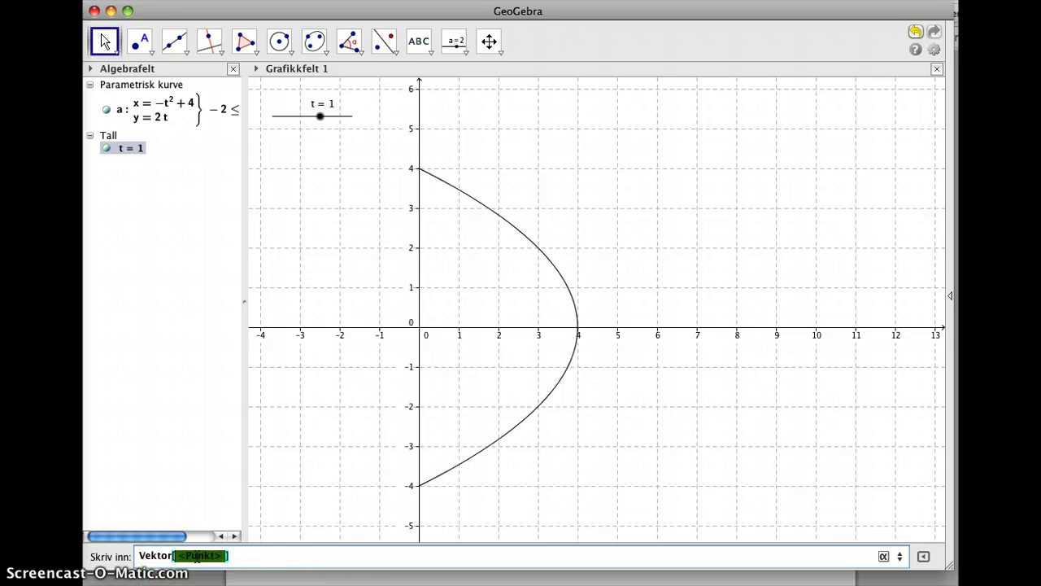
type("a'(")
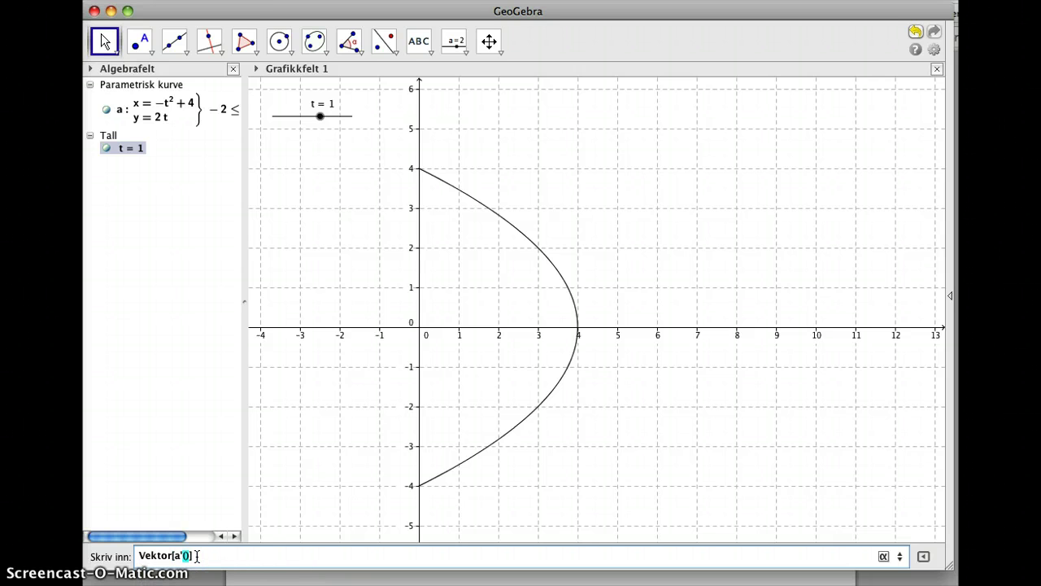
type("t")
key("Return")
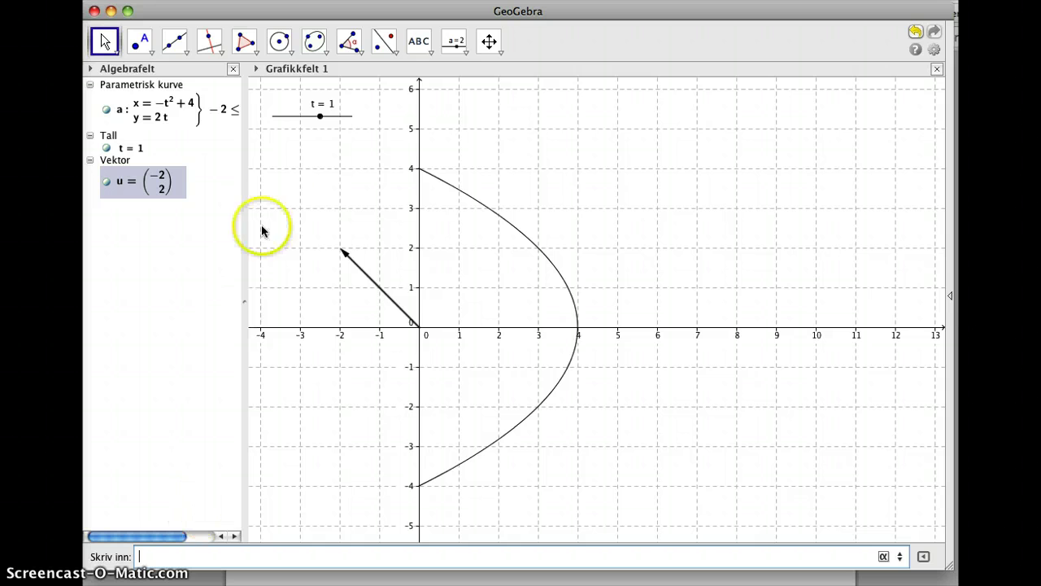
left_click(319, 118)
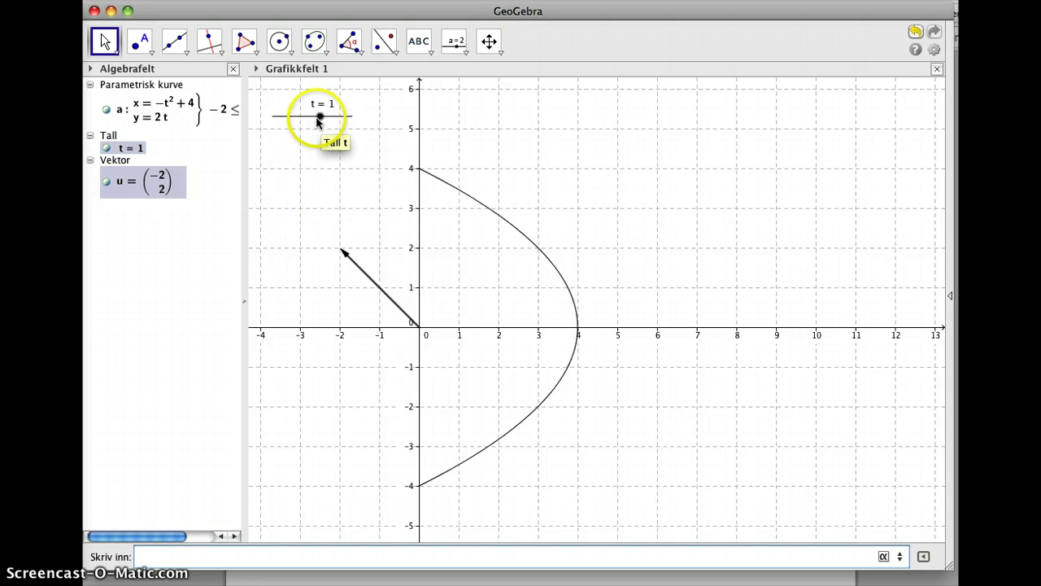
Check the worksheet for the t value, and start redefining vector u by adding a(t) as its start point
key("super+Tab")
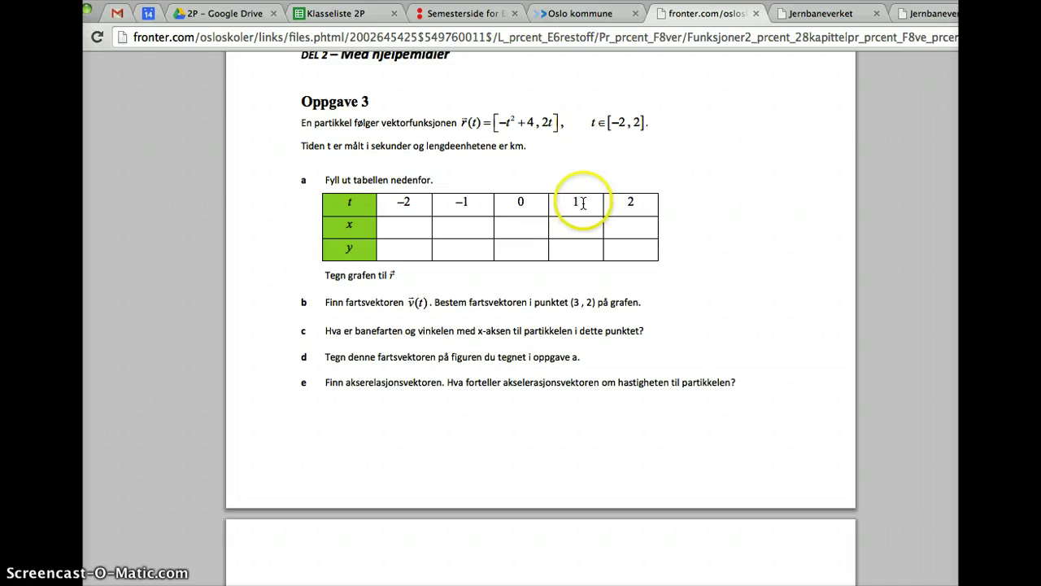
key("super+Tab")
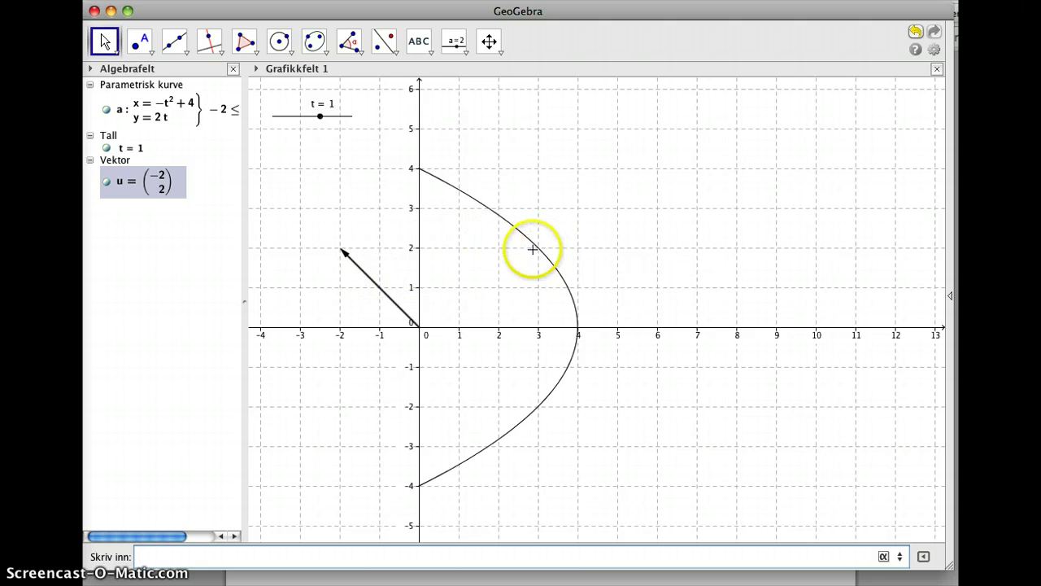
left_click(142, 175)
double_click(143, 175)
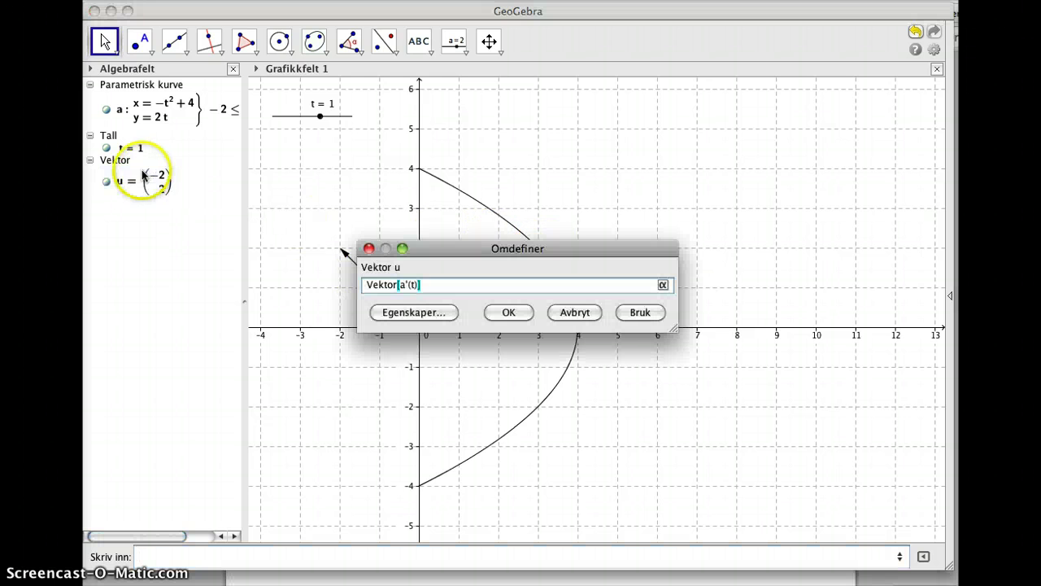
left_click(367, 285)
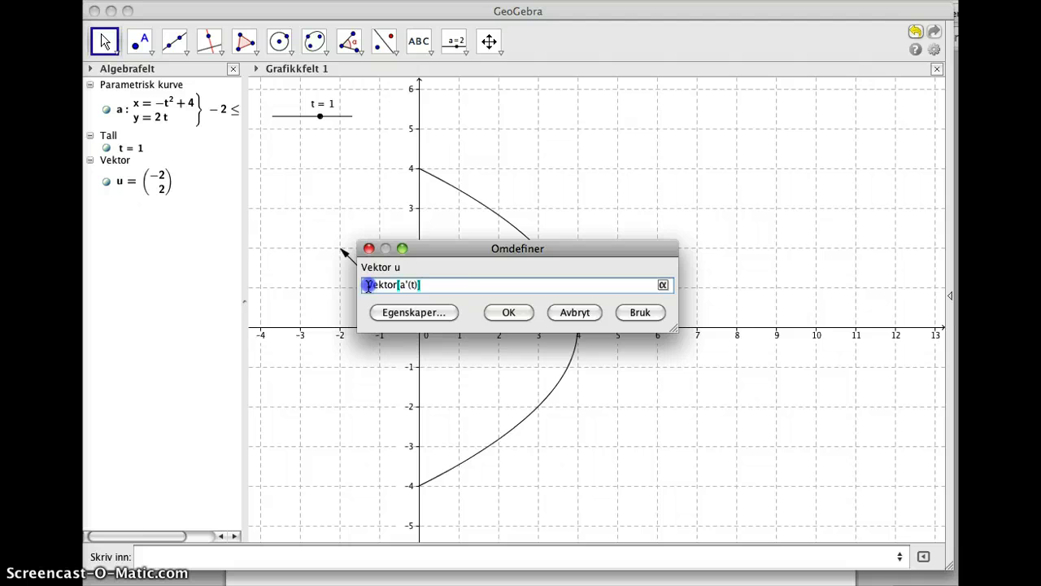
left_click(402, 286)
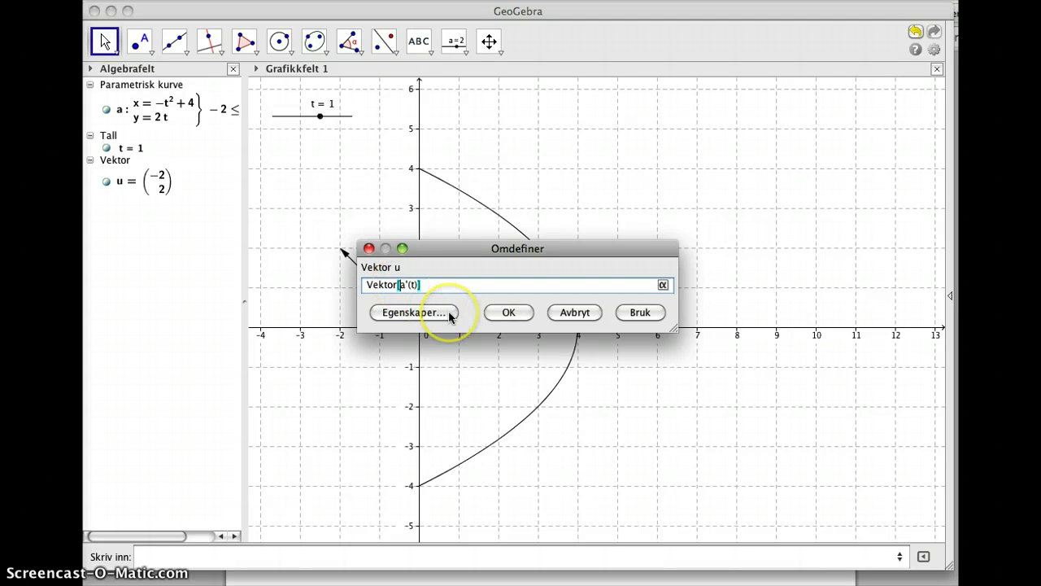
type("a")
type("(t)")
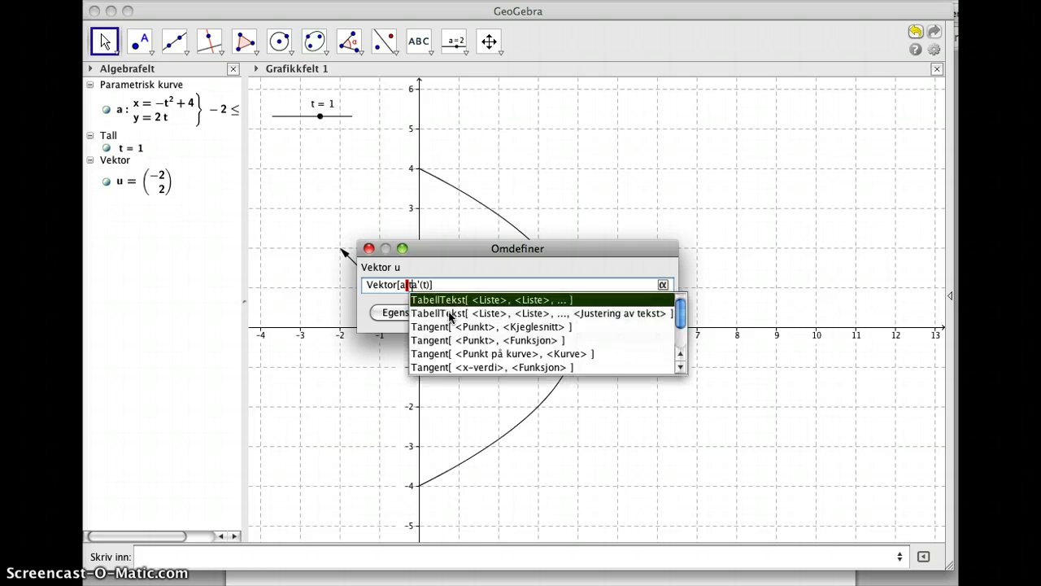
type(",")
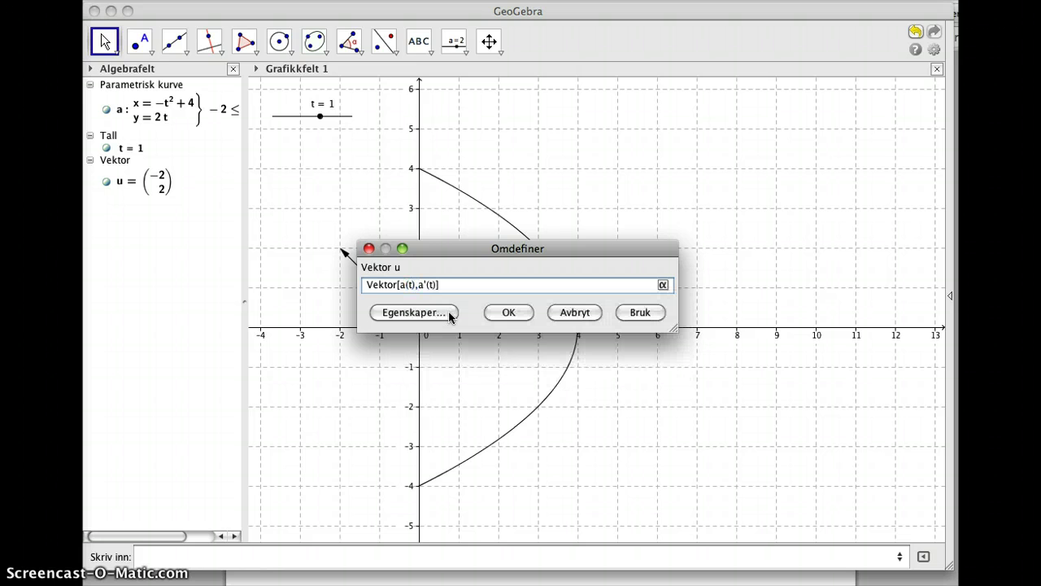
Complete the redefinition of vector u as Vektor[a(t), a(t) + a'(t)] and apply it
type(" a(t) +")
left_click(396, 287)
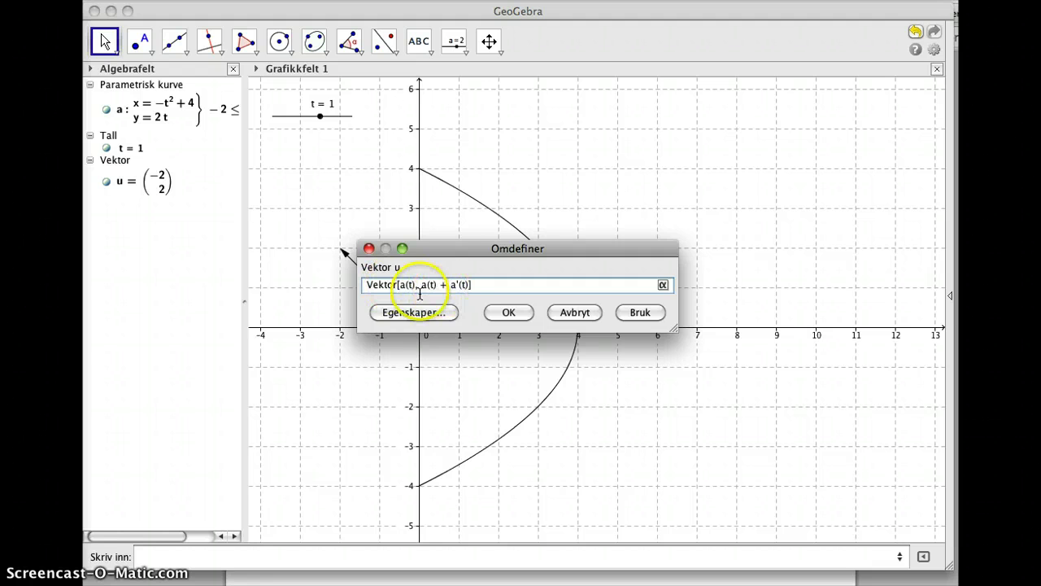
left_click(423, 287)
left_click(449, 284)
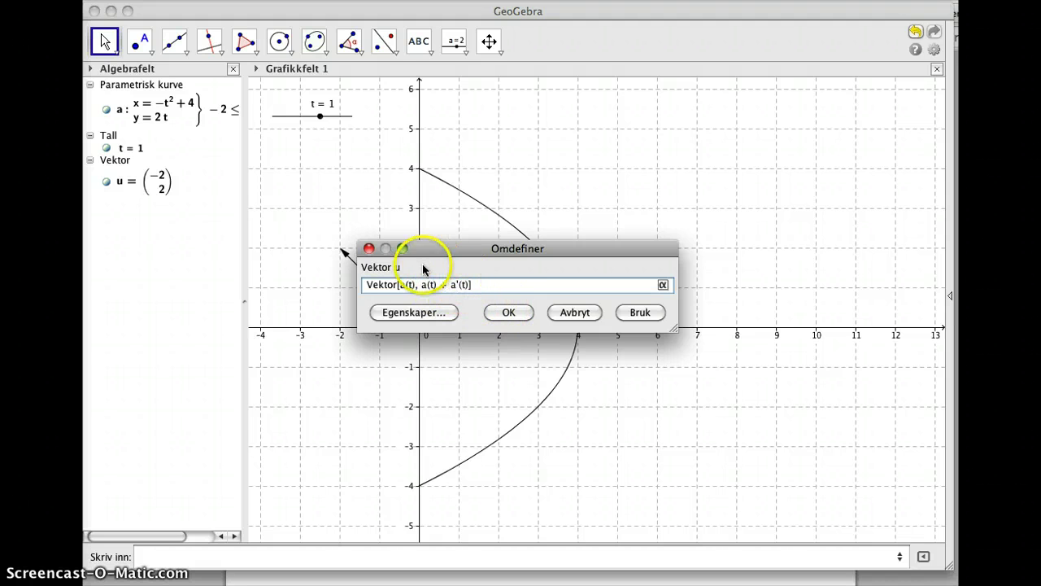
left_click(507, 317)
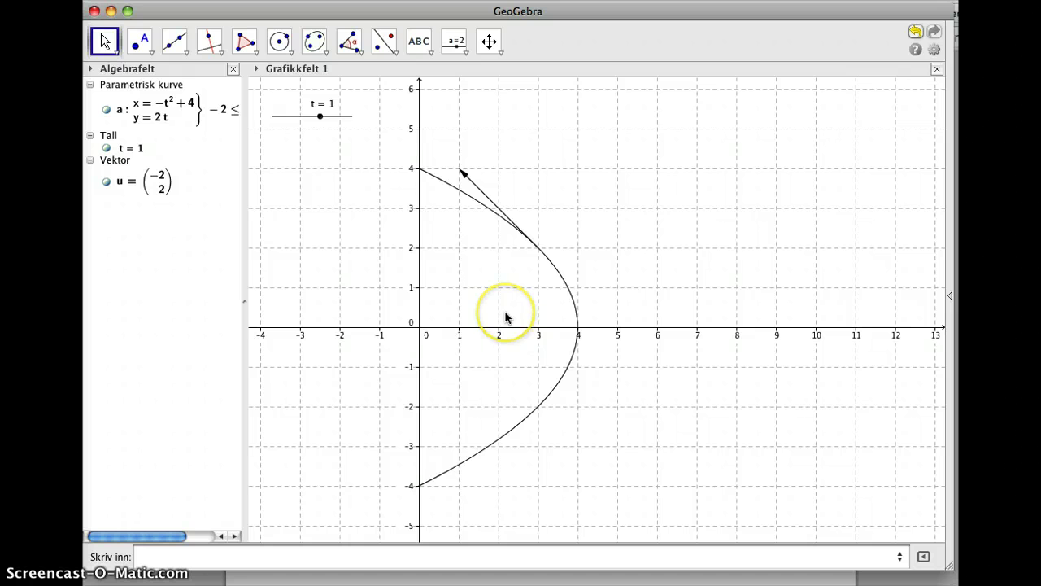
Create the point A=(3,2) on the curve
left_click(295, 559)
type("A")
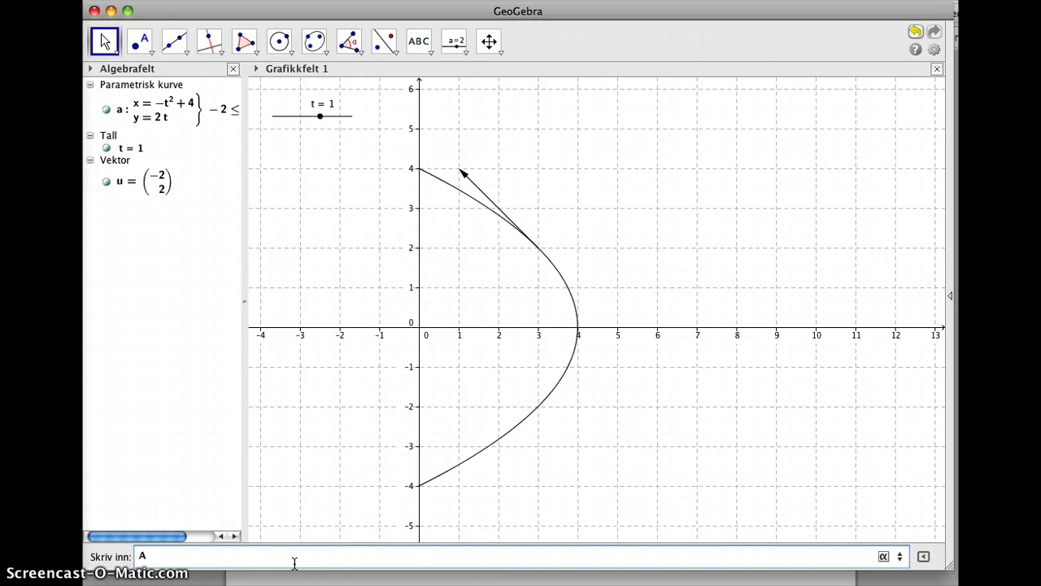
type("=(3,2")
left_click(259, 560)
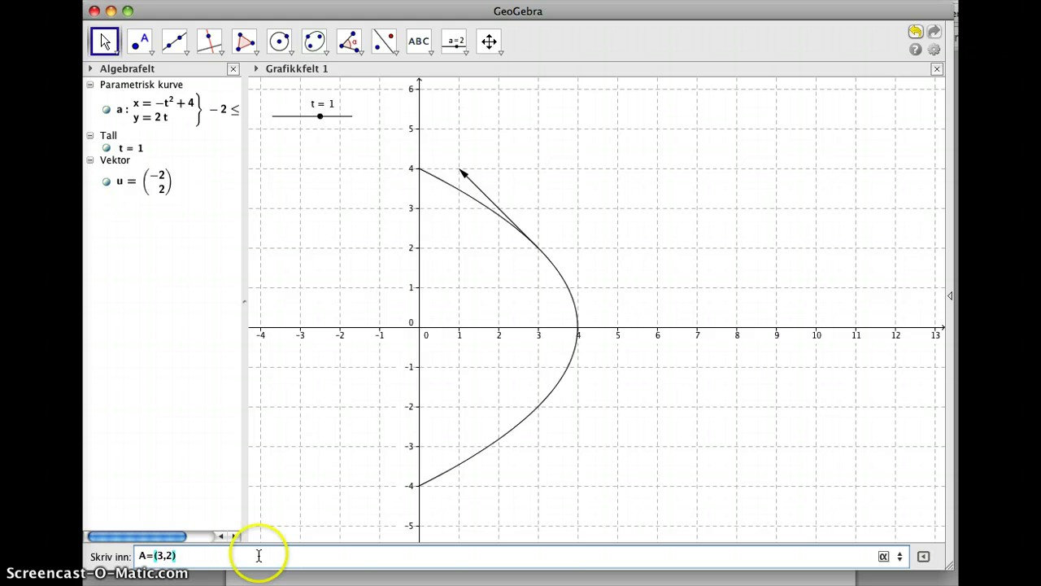
left_click(172, 556)
left_click(255, 562)
key("Return")
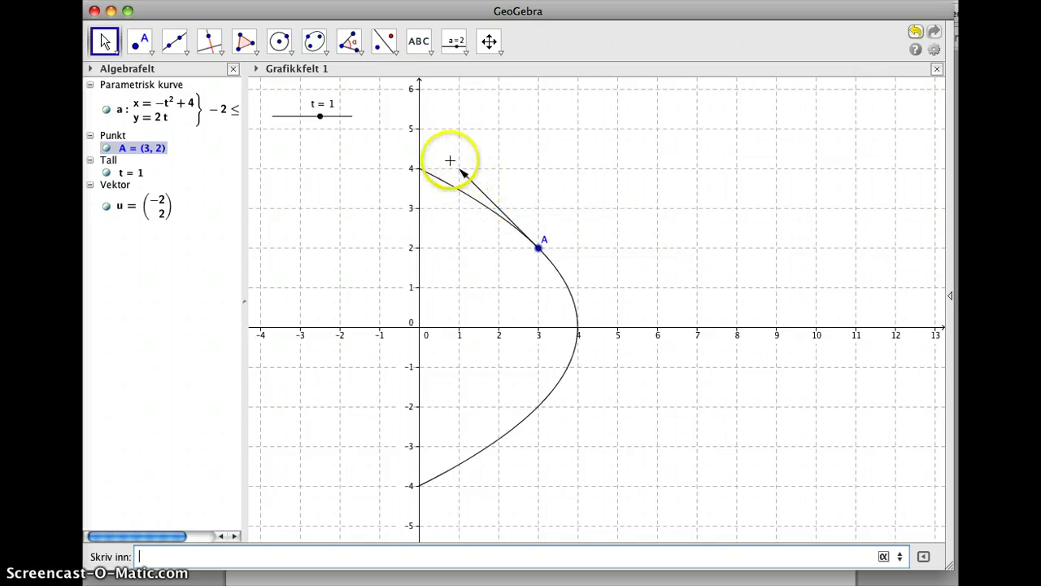
Read task c on speed in the worksheet and define the number f=Lengde[u] in GeoGebra
key("super+Tab")
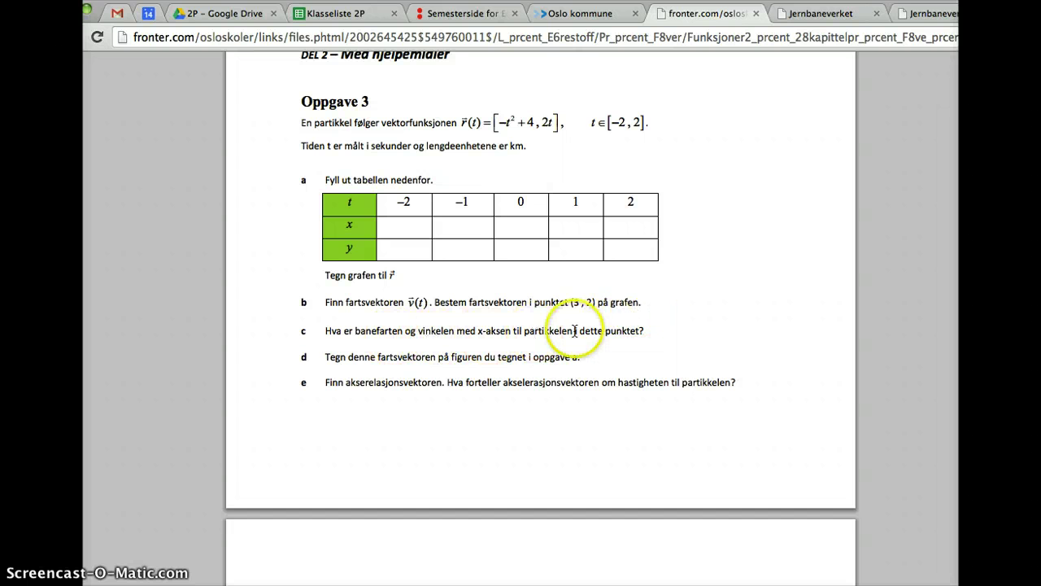
key("super+Tab")
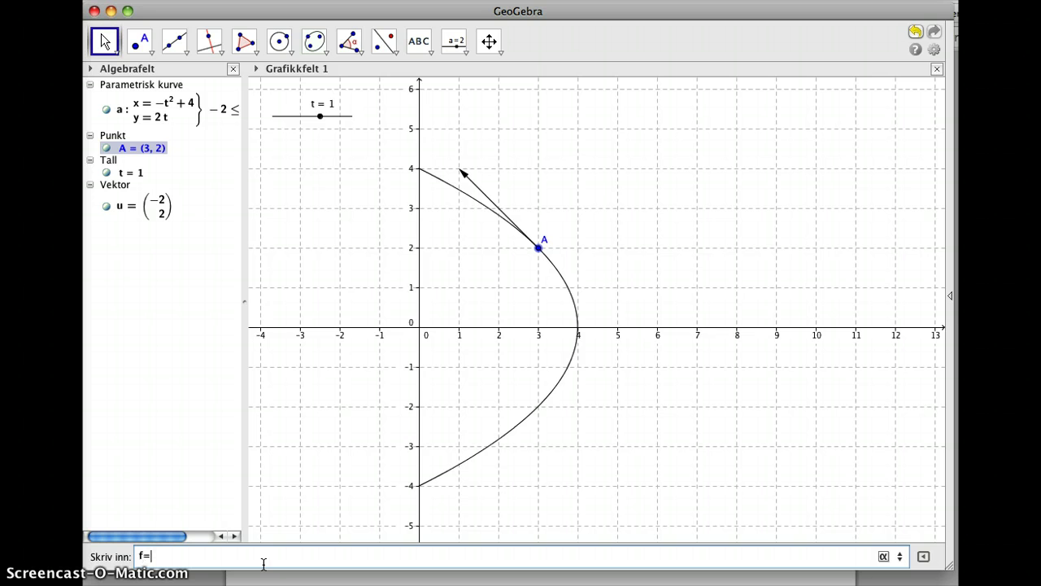
left_click(263, 563)
type("f=lengde")
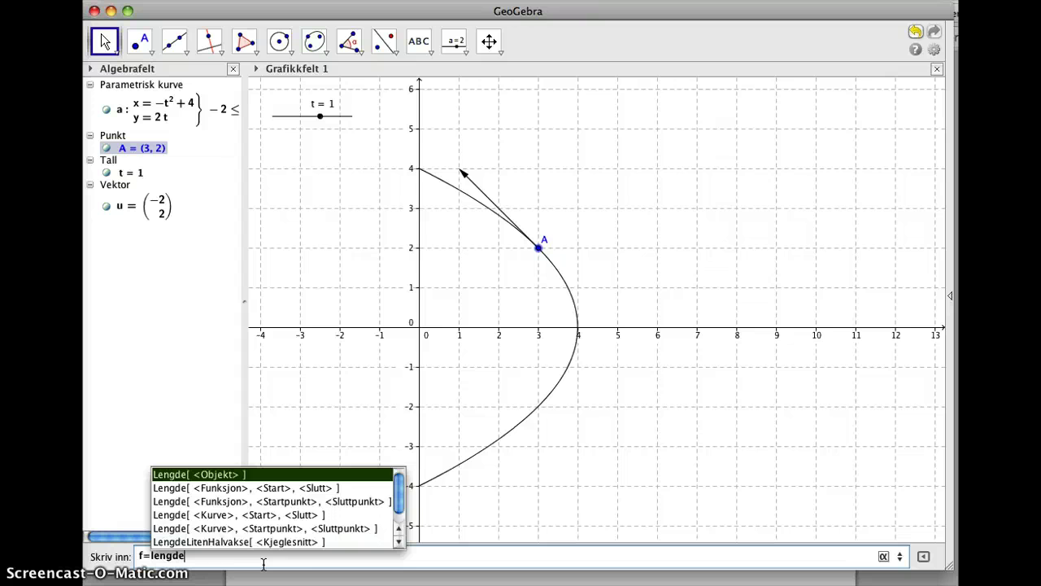
key("Return")
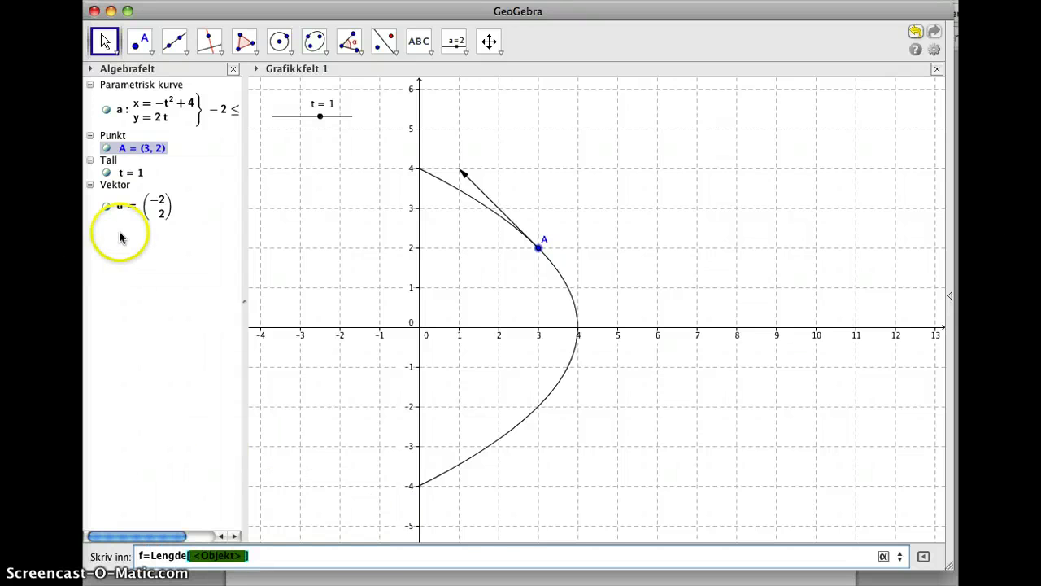
type("A")
key("Return")
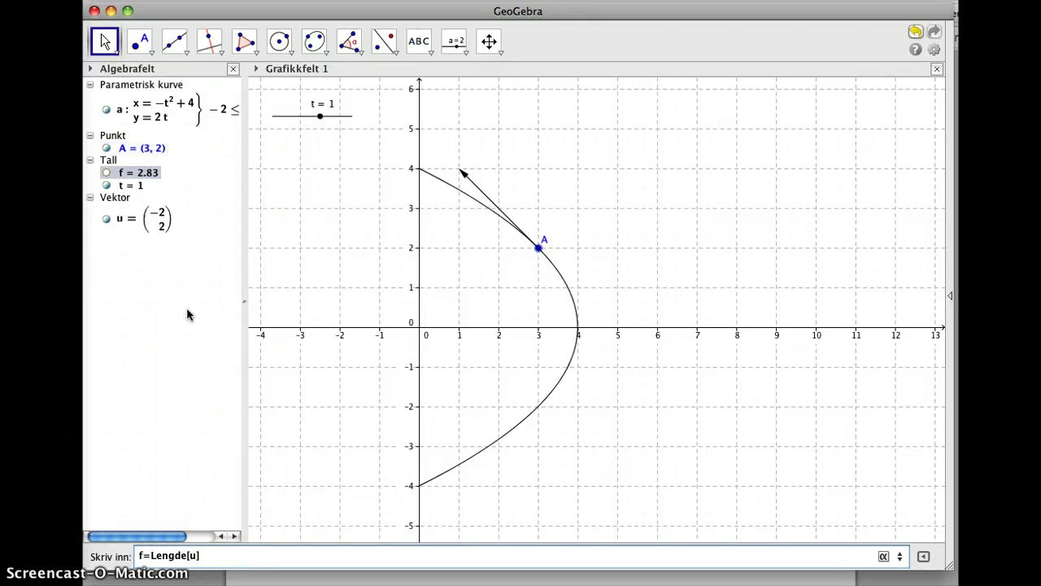
double_click(147, 174)
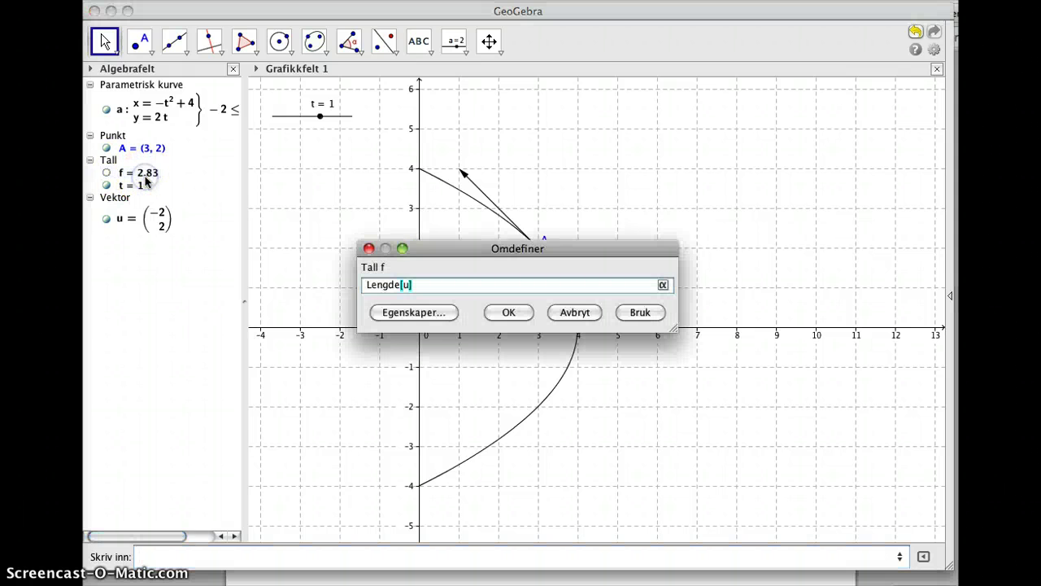
left_click(365, 285)
type("fart=")
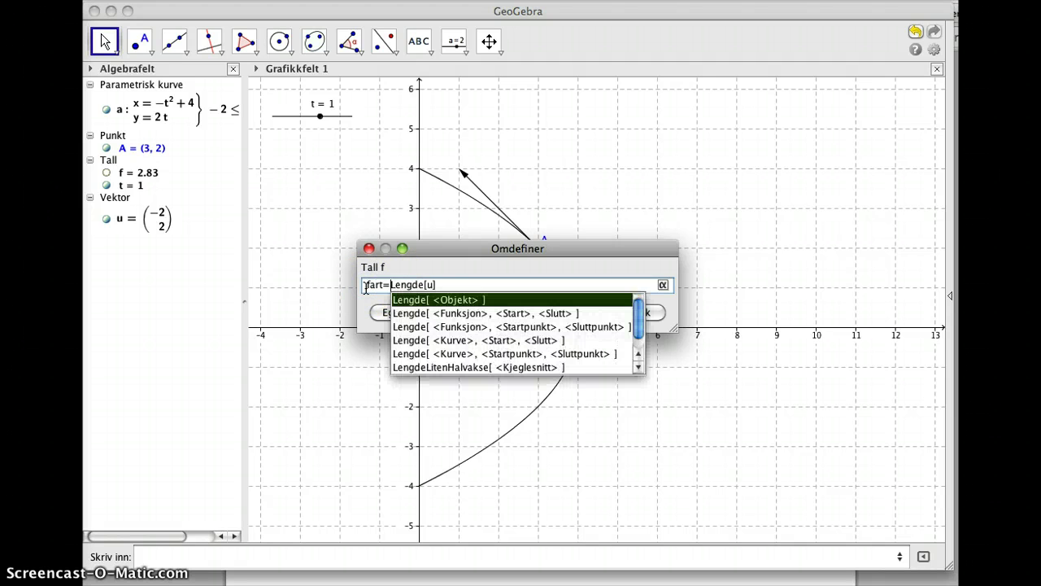
key("Return")
key("Right")
key("Right")
key("Right")
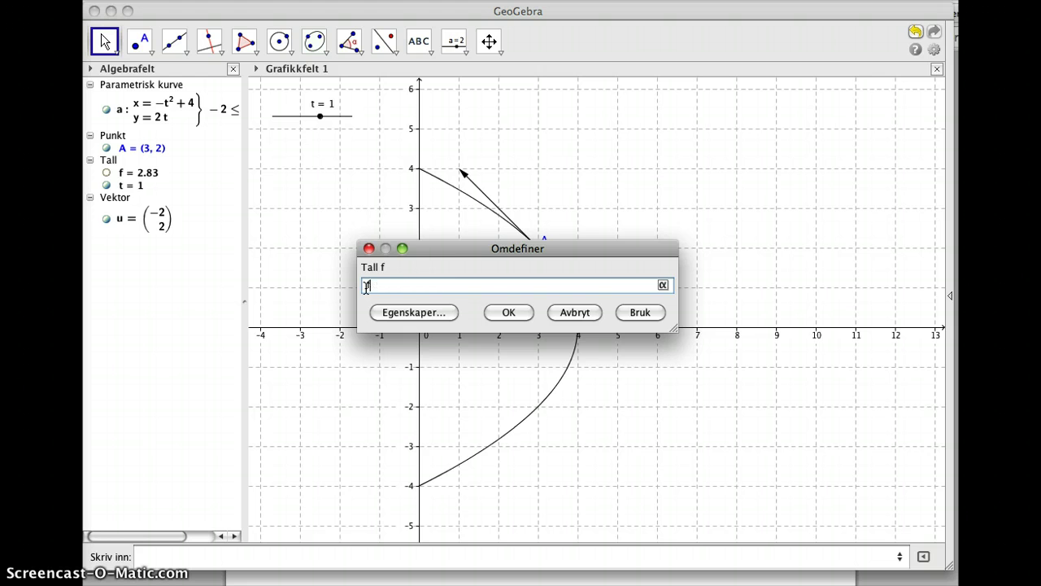
left_click(574, 313)
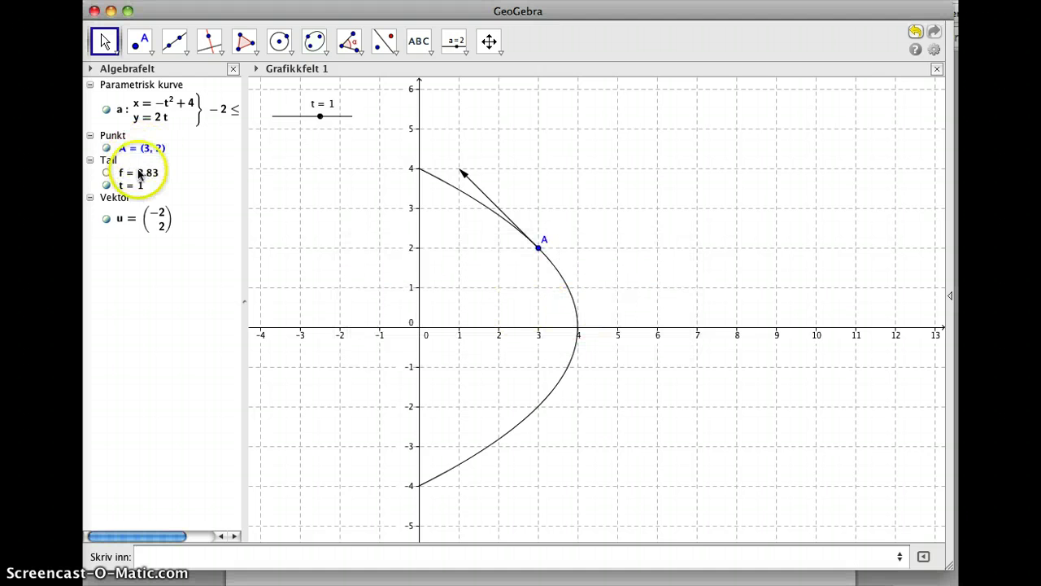
Delete the number f from the construction
left_click(140, 173)
right_click(140, 174)
left_click(163, 228)
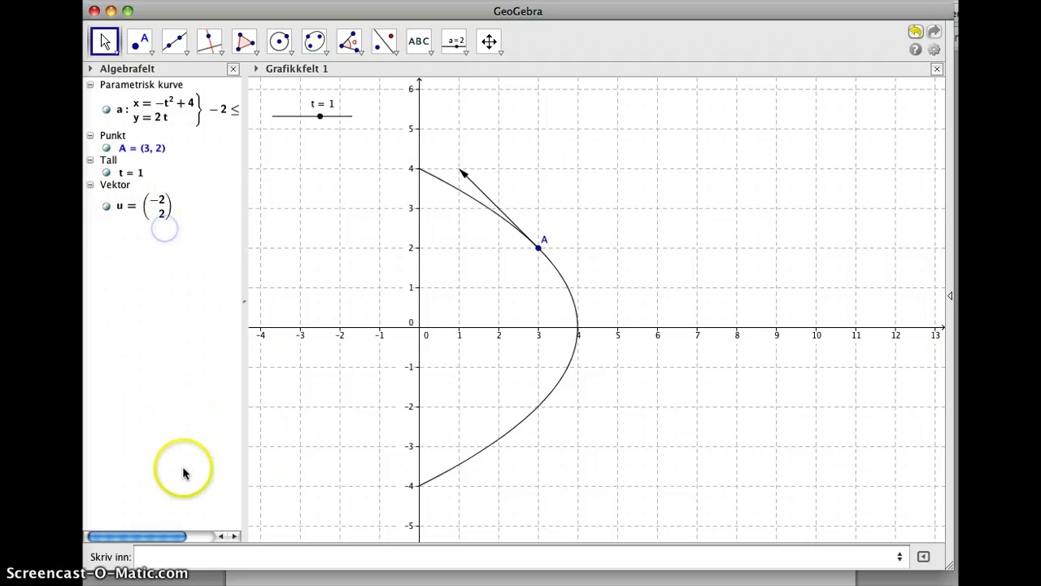
Define the particle's speed as fart=Lengde[u], the length of the velocity vector
left_click(189, 556)
type("far")
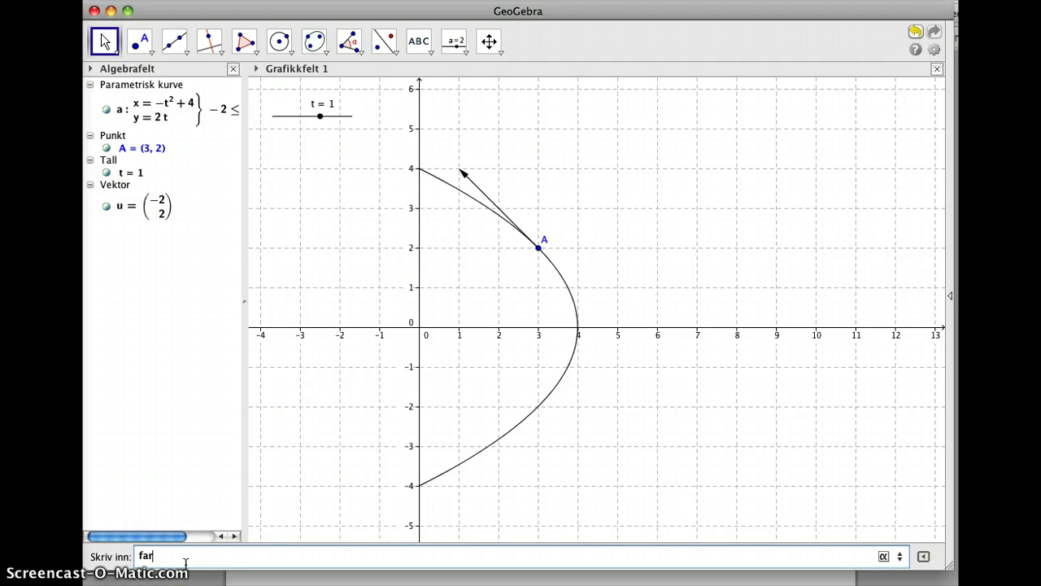
type("t=lengde")
key("Return")
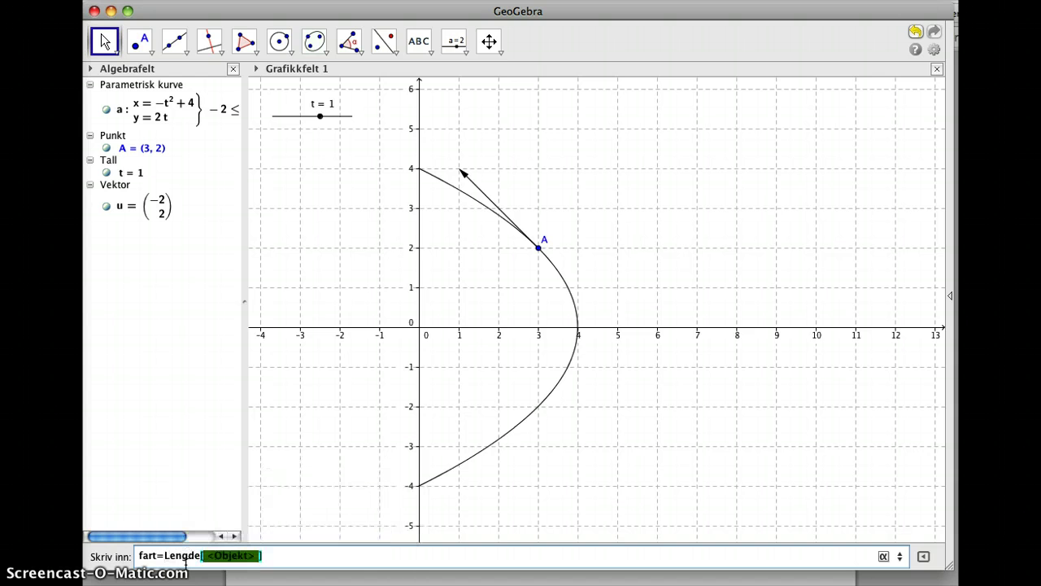
type("u")
key("Return")
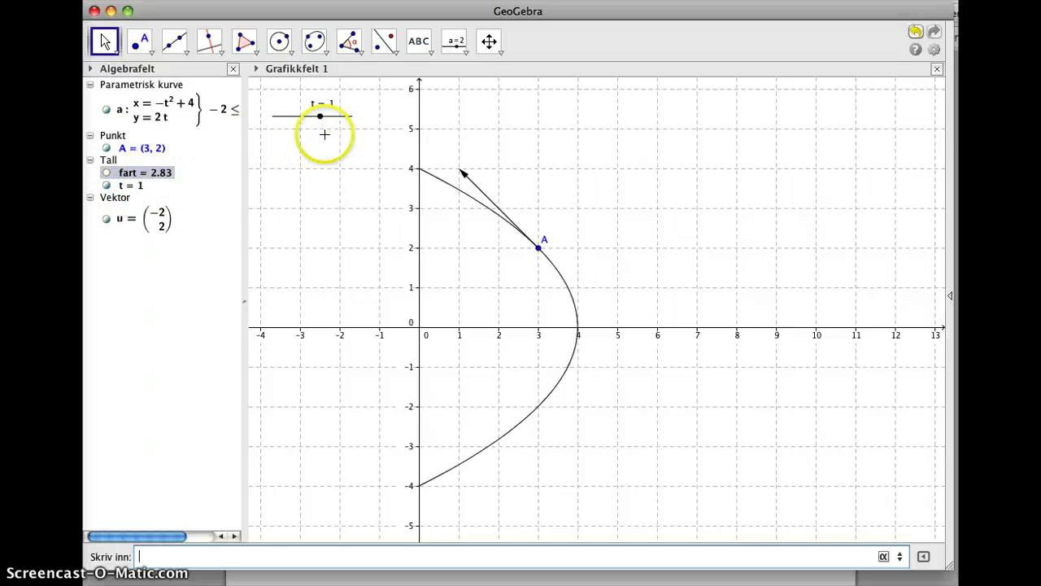
Examine the t slider, point A on the curve and the value of fart for the speed at that point
mouse_move(320, 116)
left_mouse_down()
mouse_move(329, 118)
mouse_move(307, 122)
mouse_move(322, 123)
left_mouse_up()
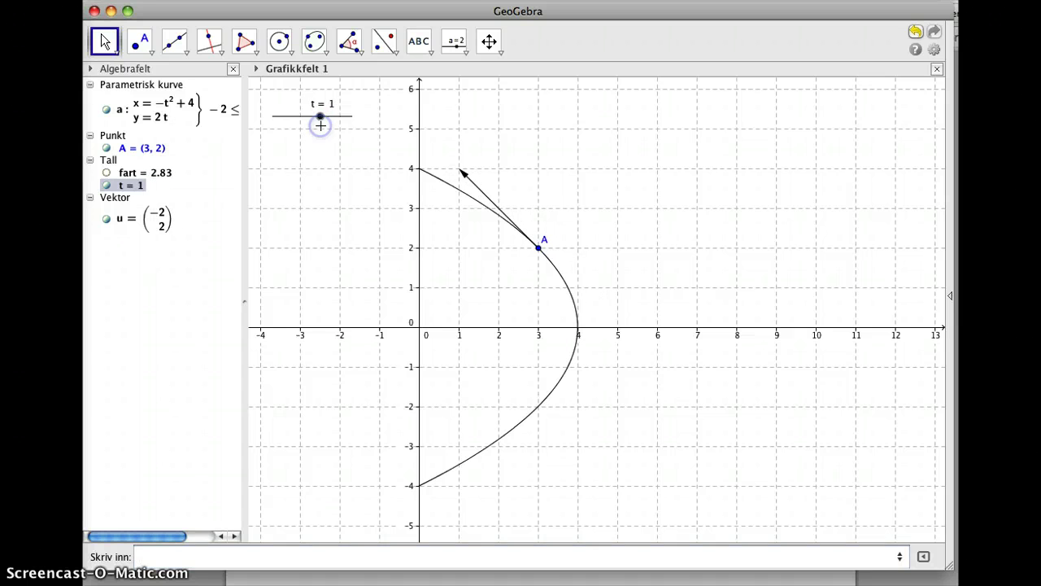
left_click(554, 244)
left_click(538, 248)
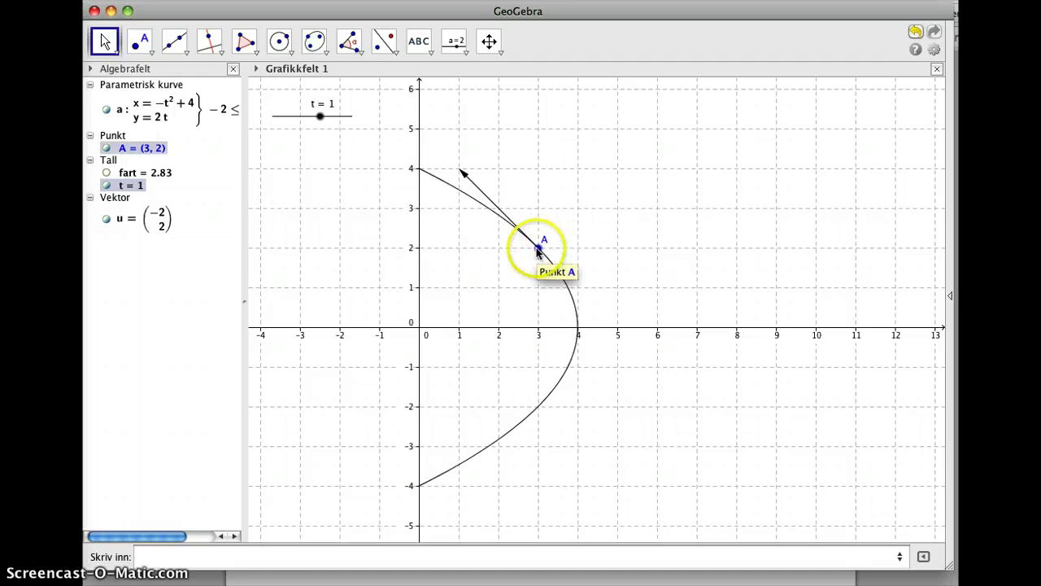
left_click(160, 180)
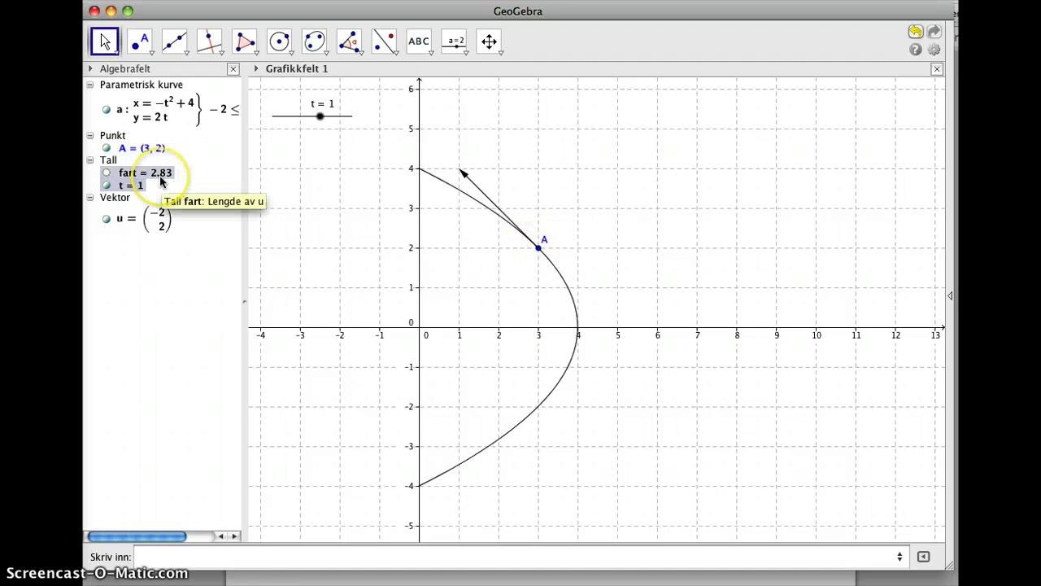
Define the angle between velocity vector u and the x-axis with Vinkel[u]
left_click(255, 559)
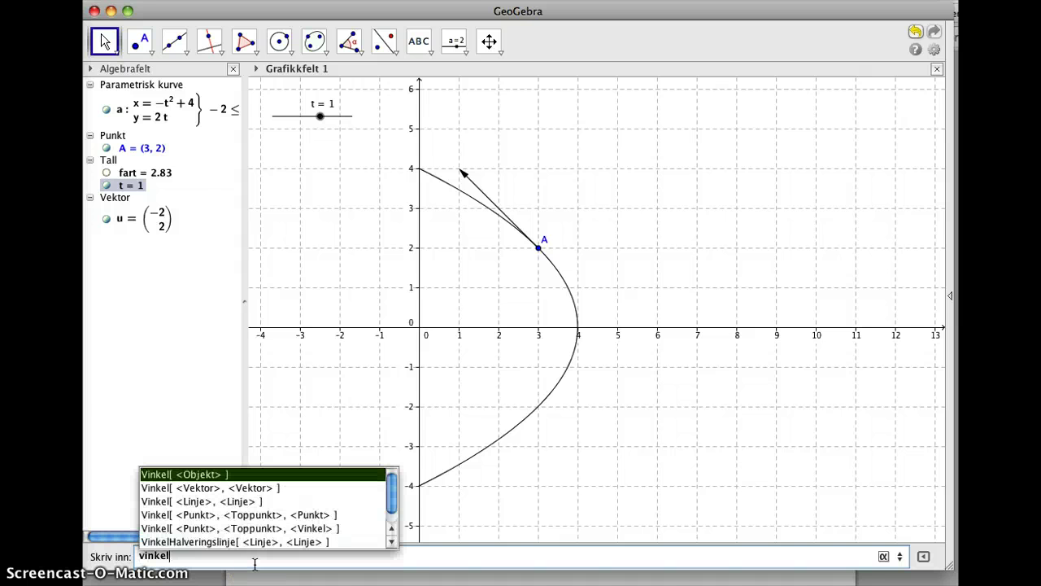
key("Return")
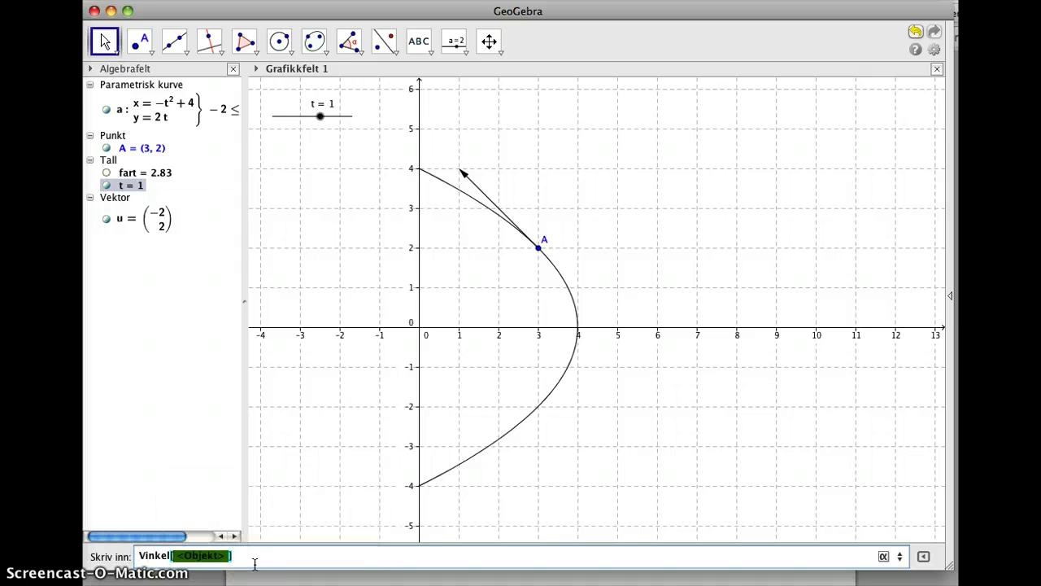
type("u")
key("Return")
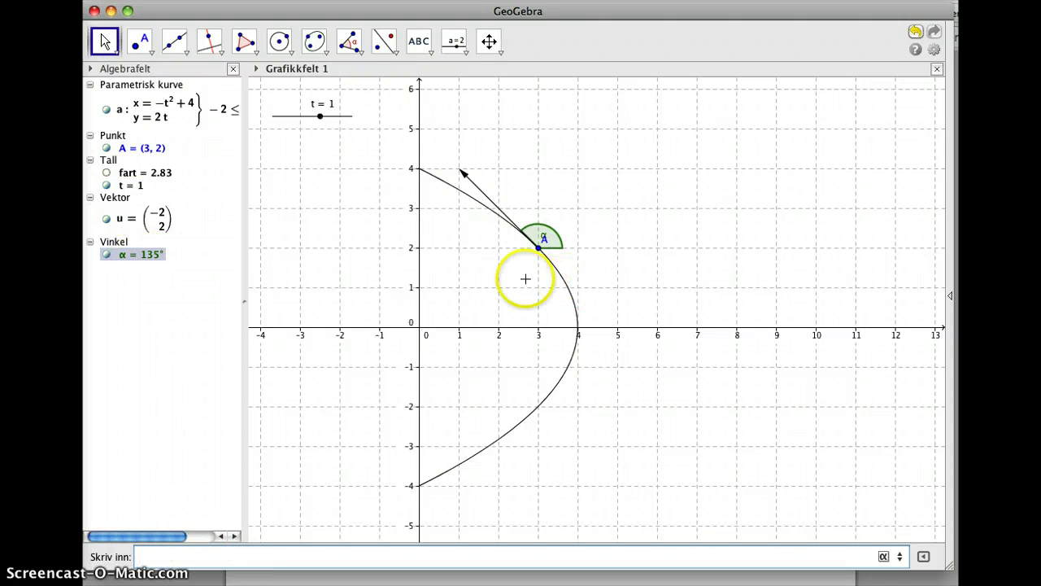
Set the labels of point A and parametric curve a to show name and value (Navn og verdi)
right_click(539, 245)
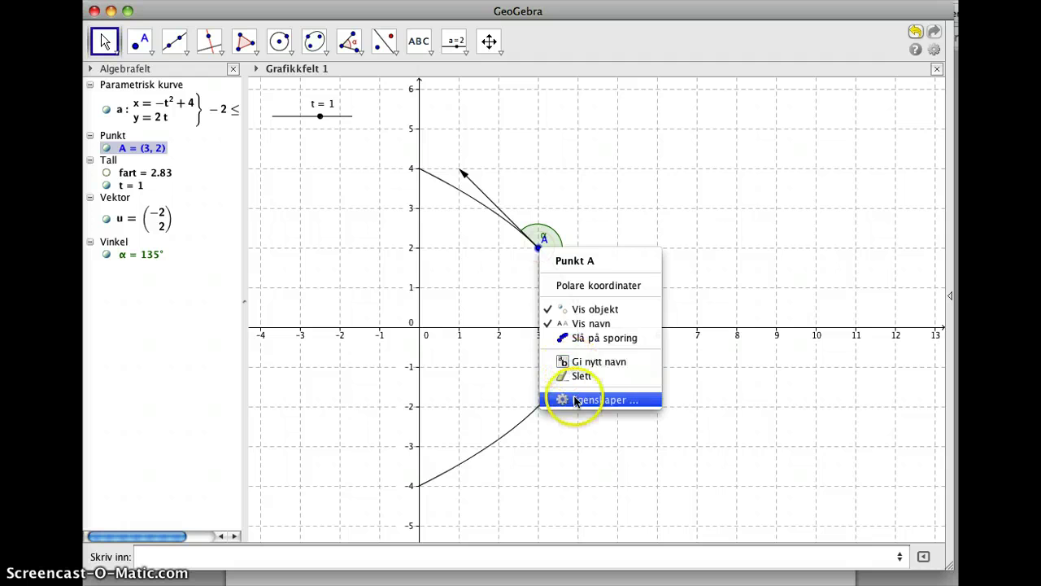
left_click(586, 400)
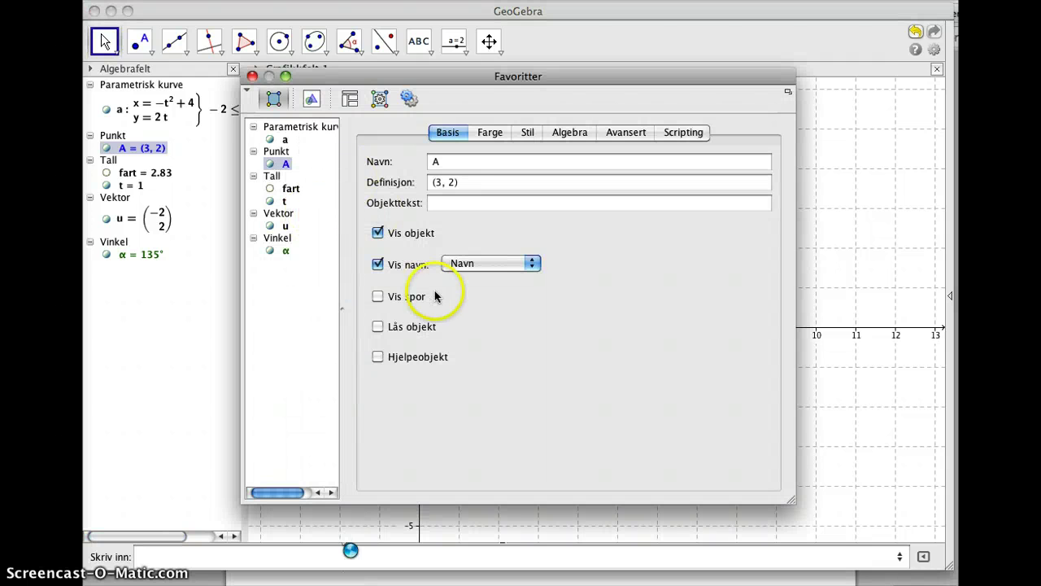
left_click(491, 263)
left_click(484, 277)
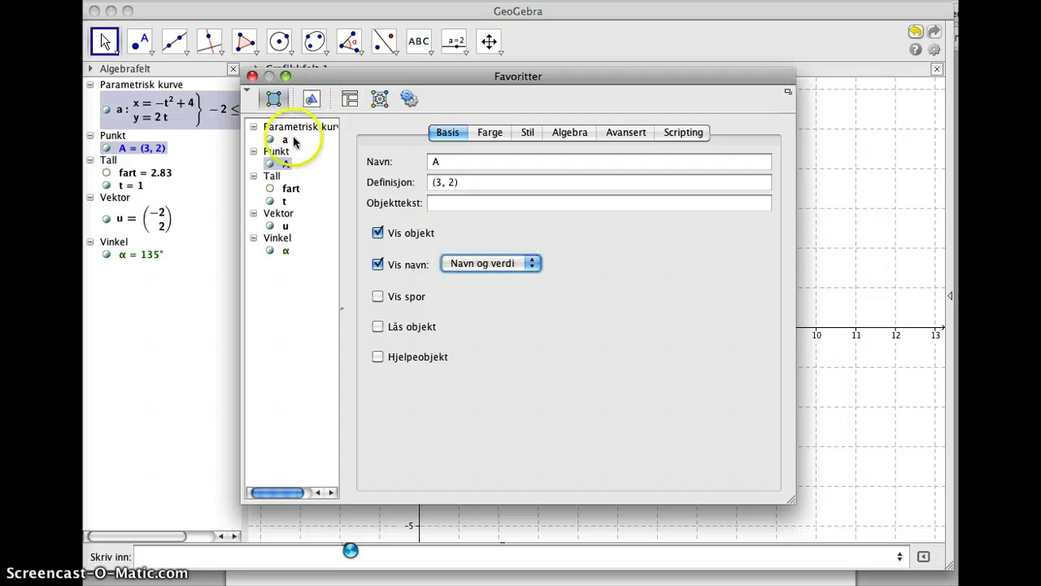
left_click(294, 139)
left_click(423, 265)
left_click(468, 263)
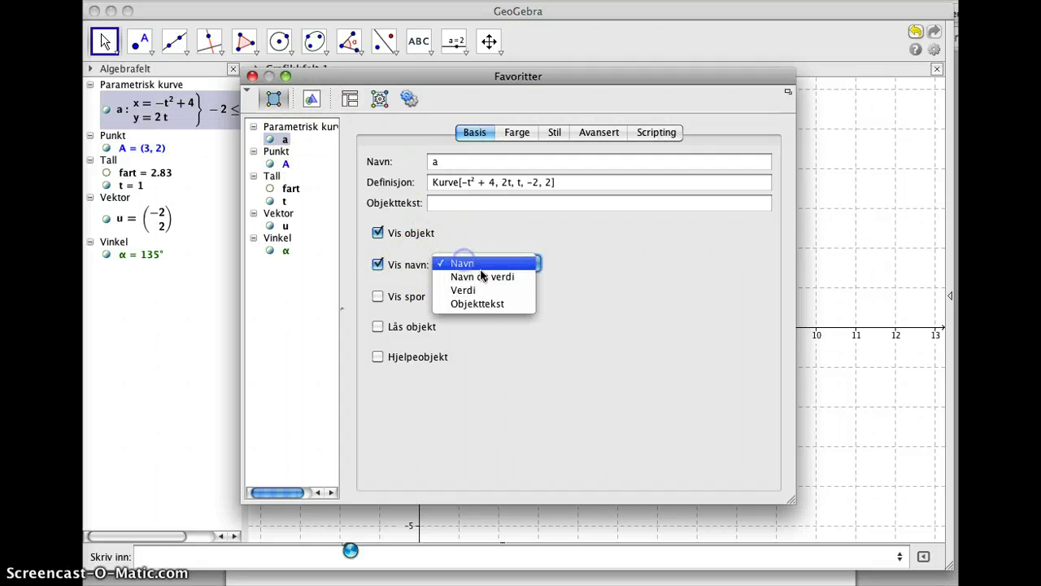
left_click(470, 277)
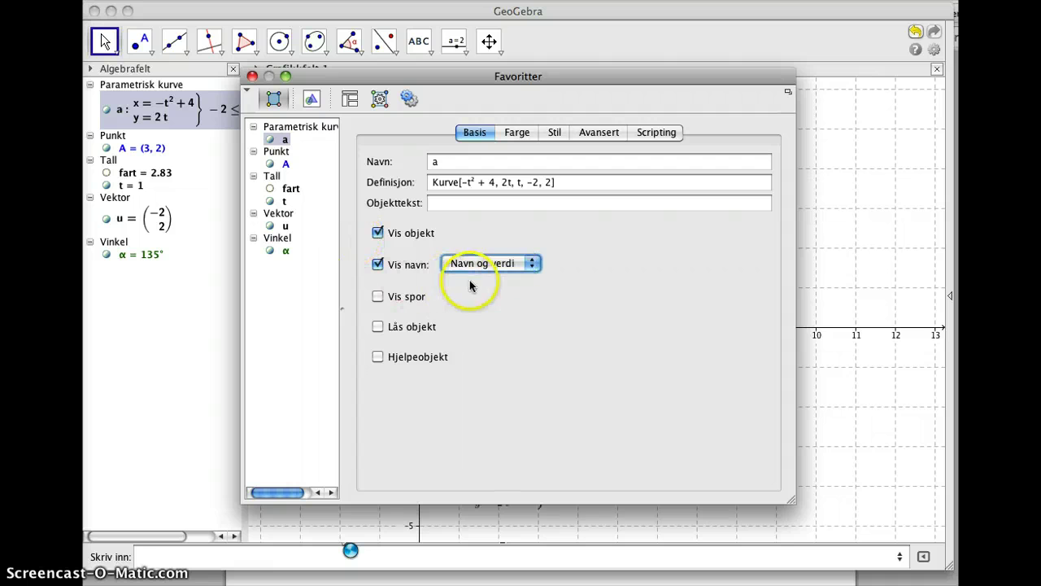
Show the label of vector u and set the labels of u and angle α to name and value (Navn og verdi)
left_click(284, 201)
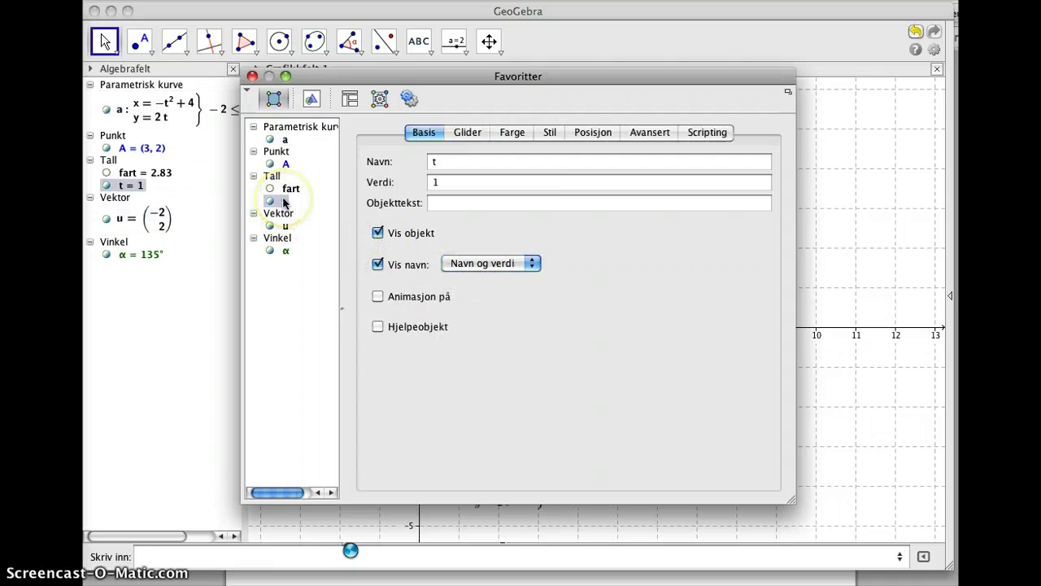
left_click(285, 225)
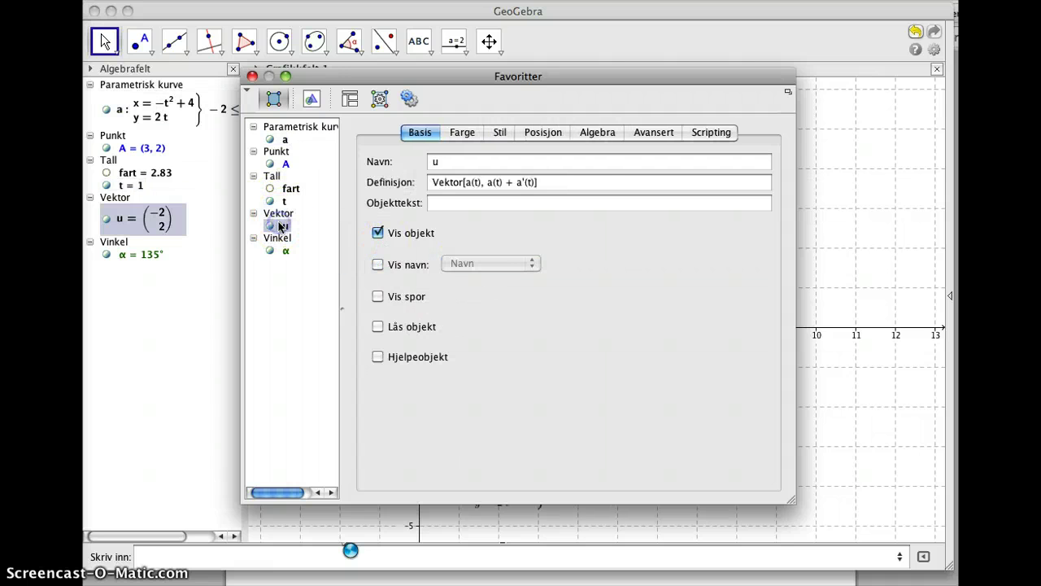
left_click(378, 265)
left_click(476, 264)
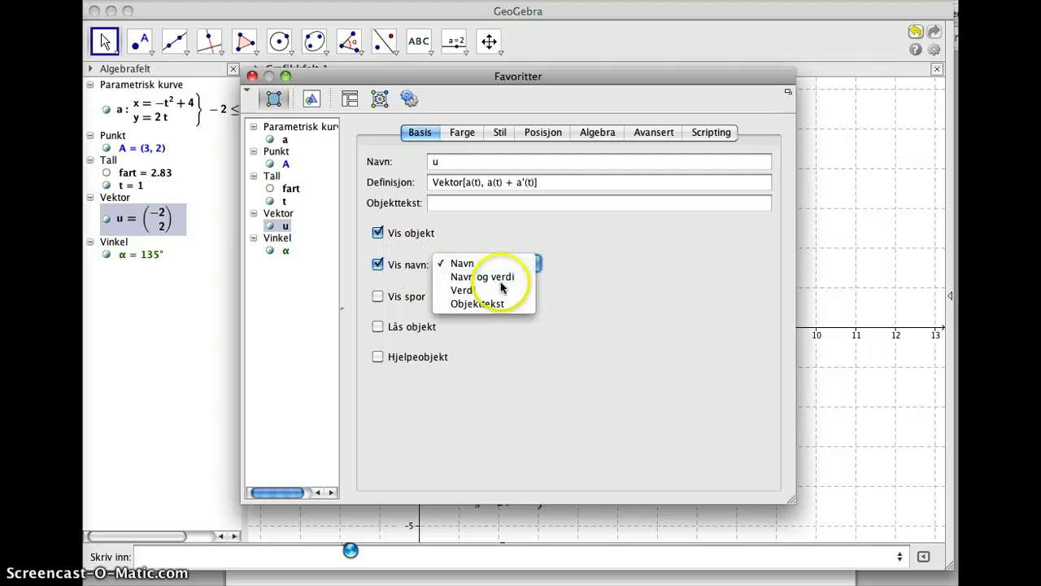
left_click(480, 277)
left_click(283, 252)
left_click(467, 265)
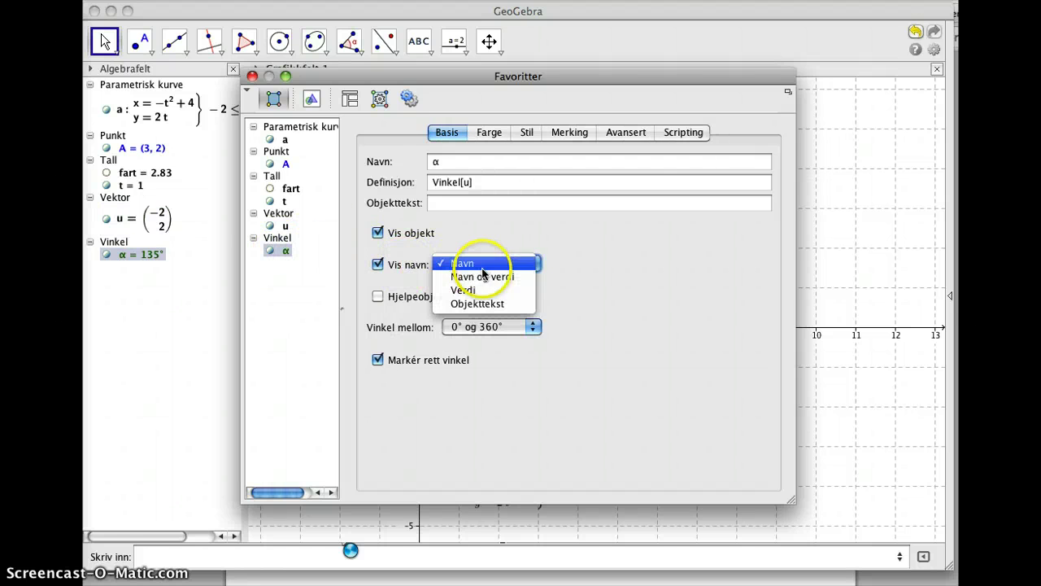
left_click(488, 277)
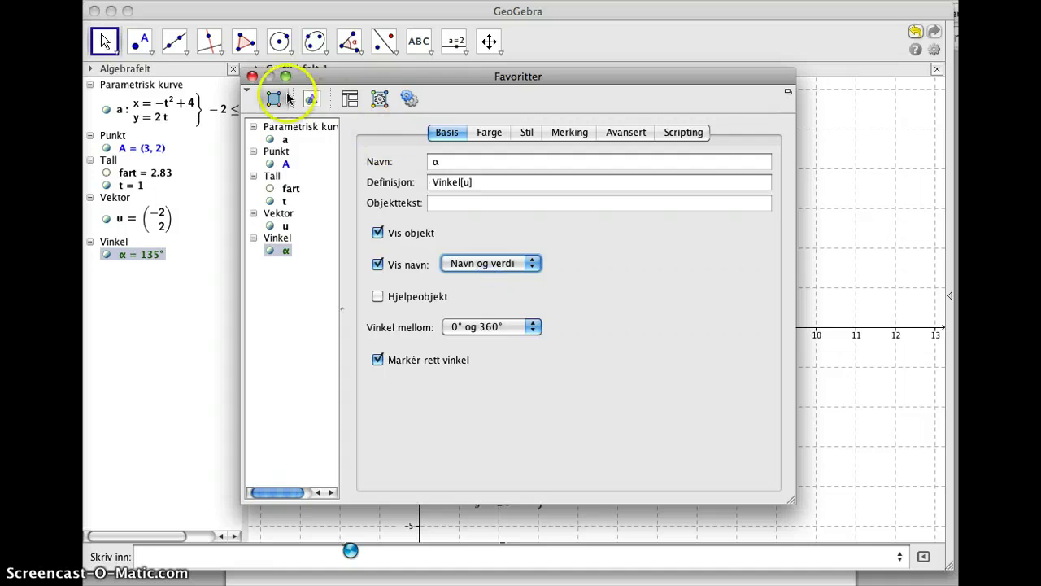
left_click(252, 76)
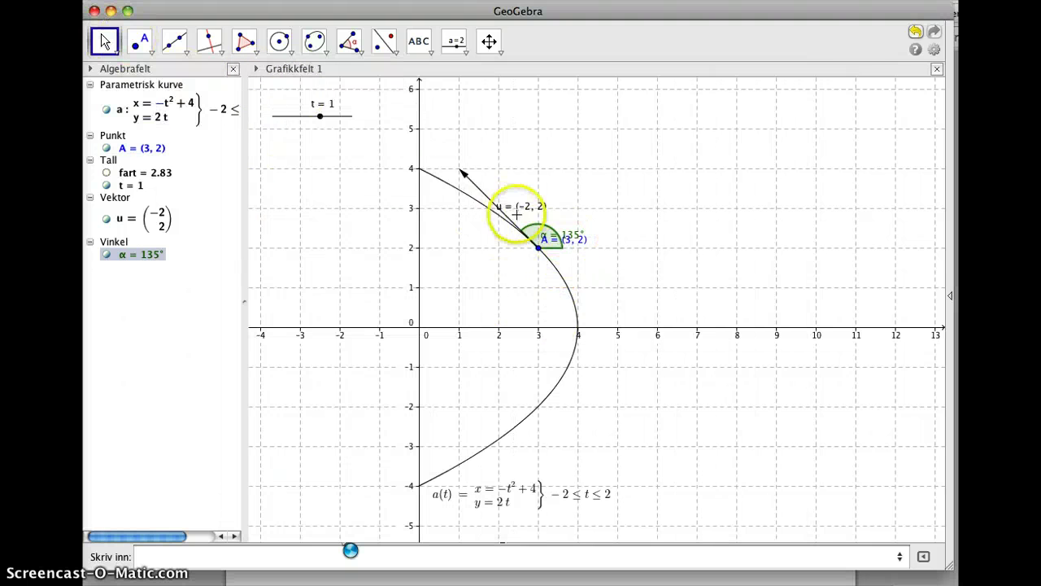
Move point A's label just below the point so it clears the angle's label
left_click(543, 244)
left_click_drag(550, 251, 538, 263)
left_click(188, 214)
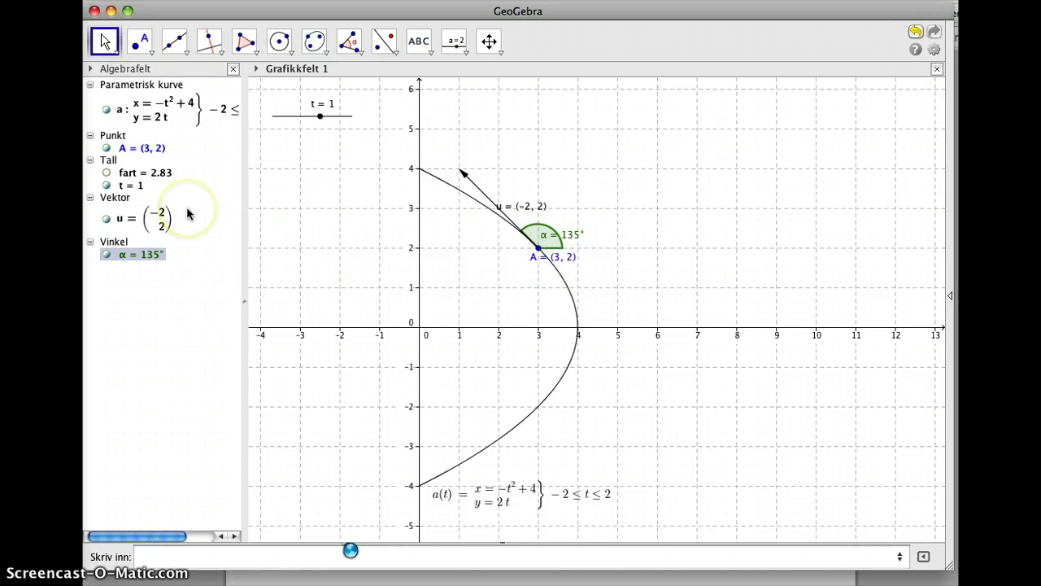
Read tasks d and e in the browser worksheet and compare them with the velocity vector drawn in GeoGebra
key("super+Tab")
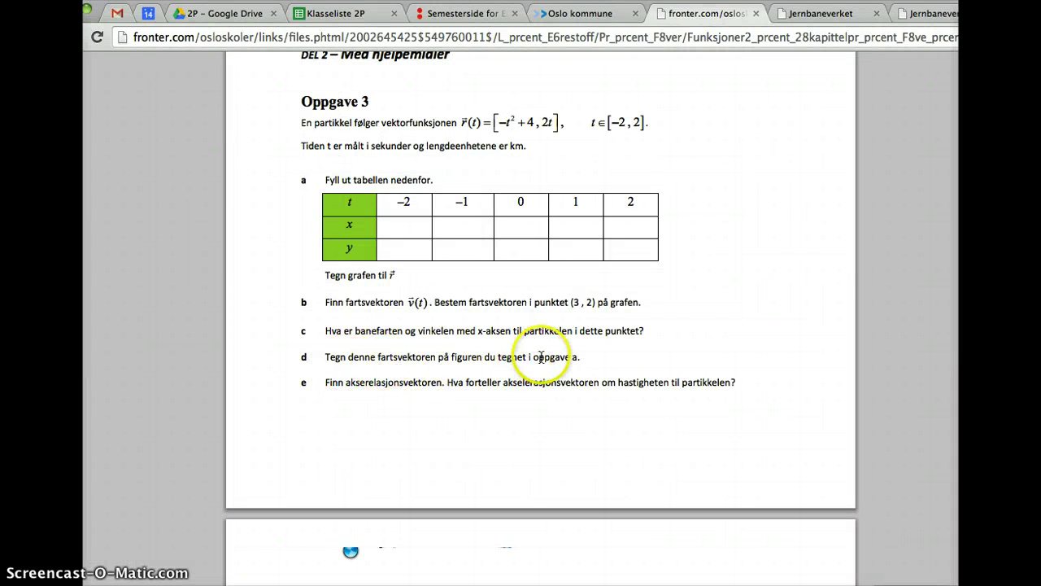
key("super+Tab")
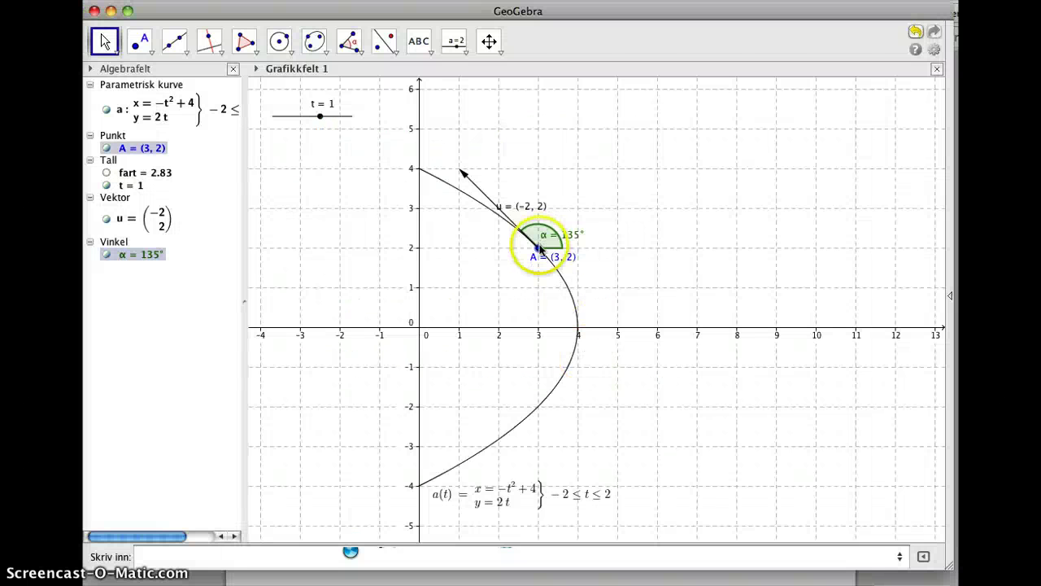
left_click(541, 238)
key("super+Tab")
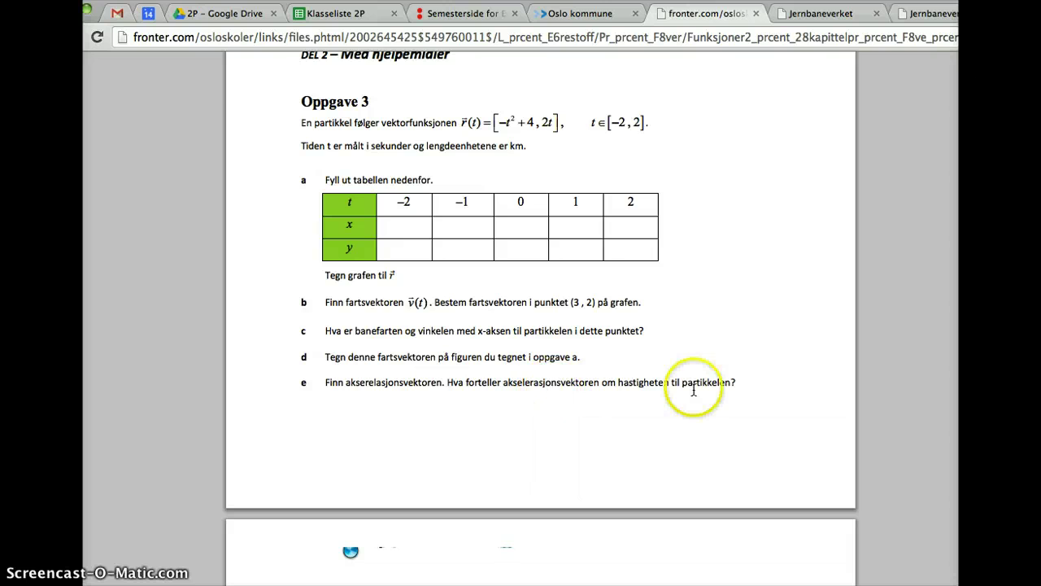
key("super+Tab")
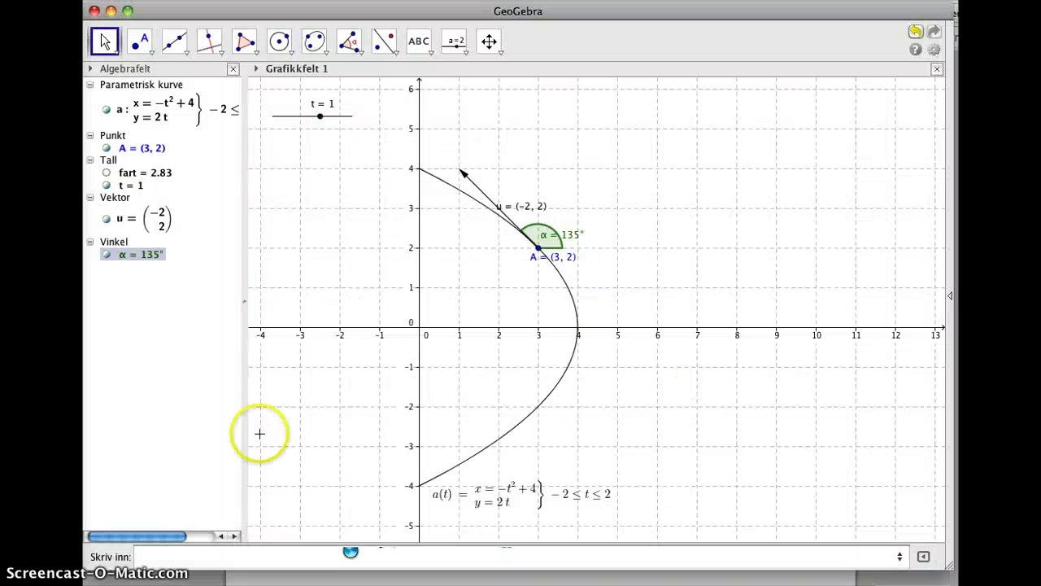
Find the acceleration as the second derivative of curve a with Derivert[a,2]
left_click(179, 558)
type("der")
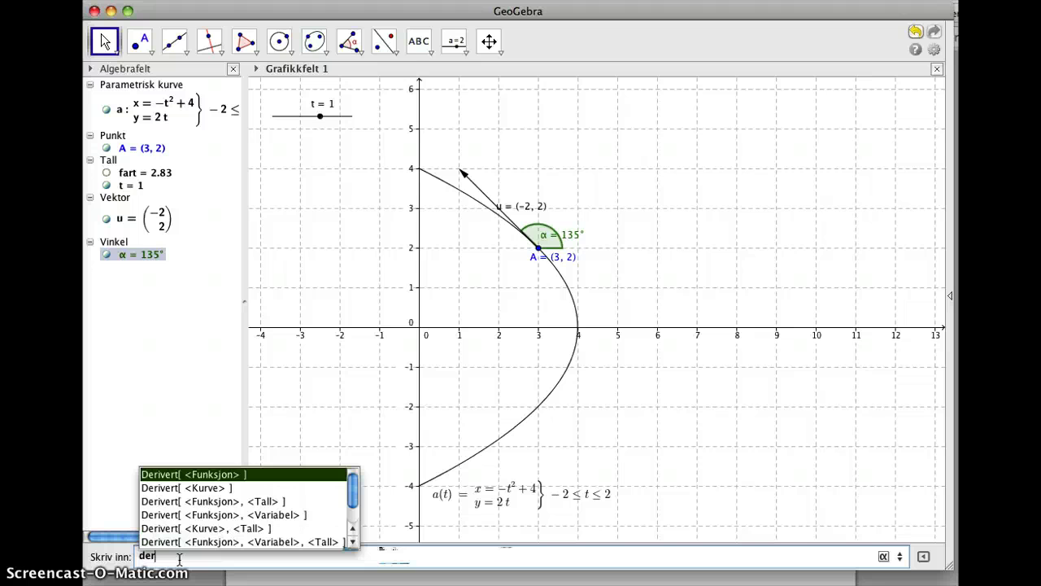
key("Down")
key("Down")
key("Down")
key("Down")
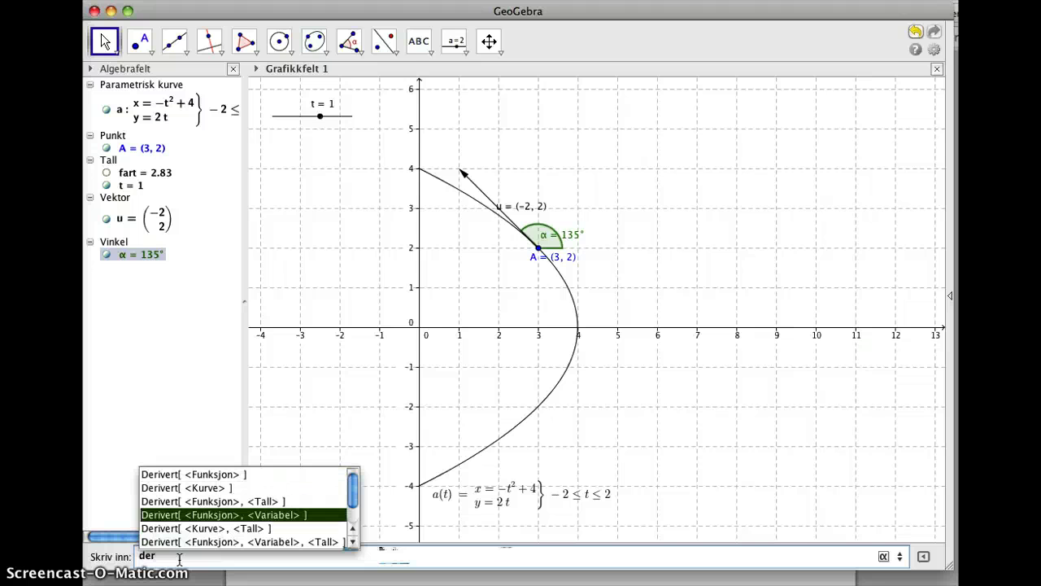
key("Return")
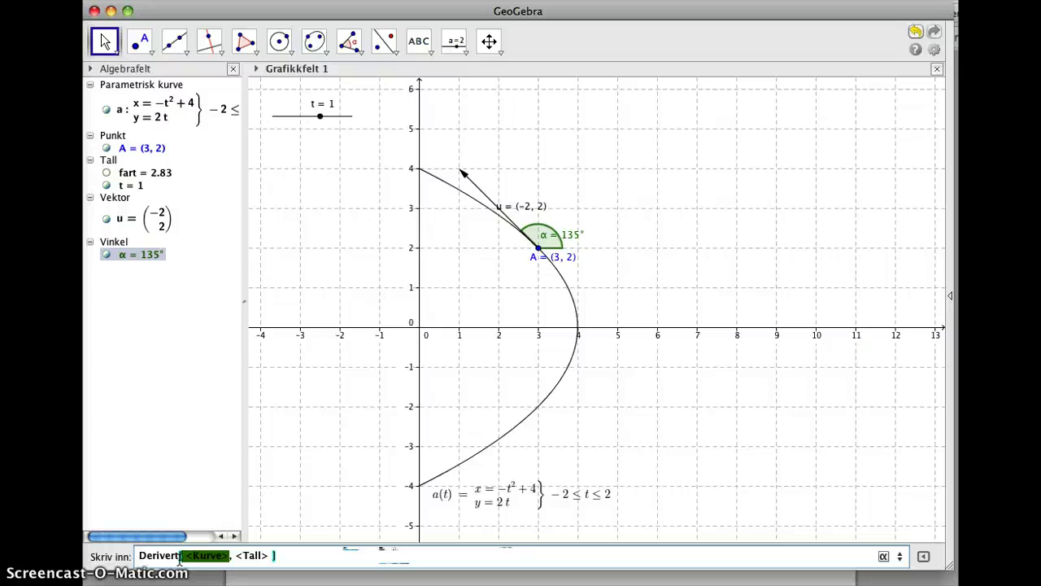
type("a")
key("Tab")
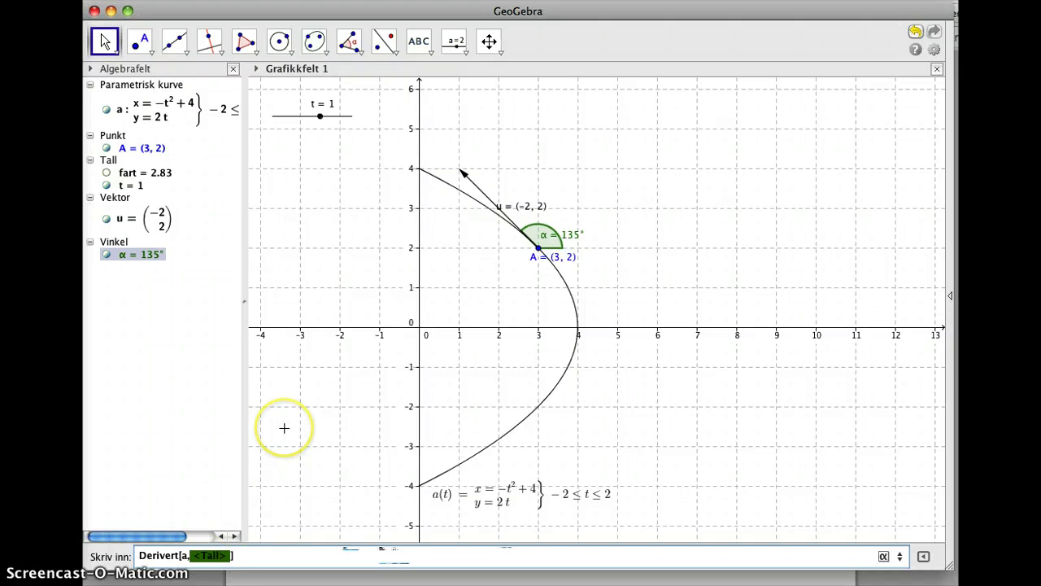
type("2")
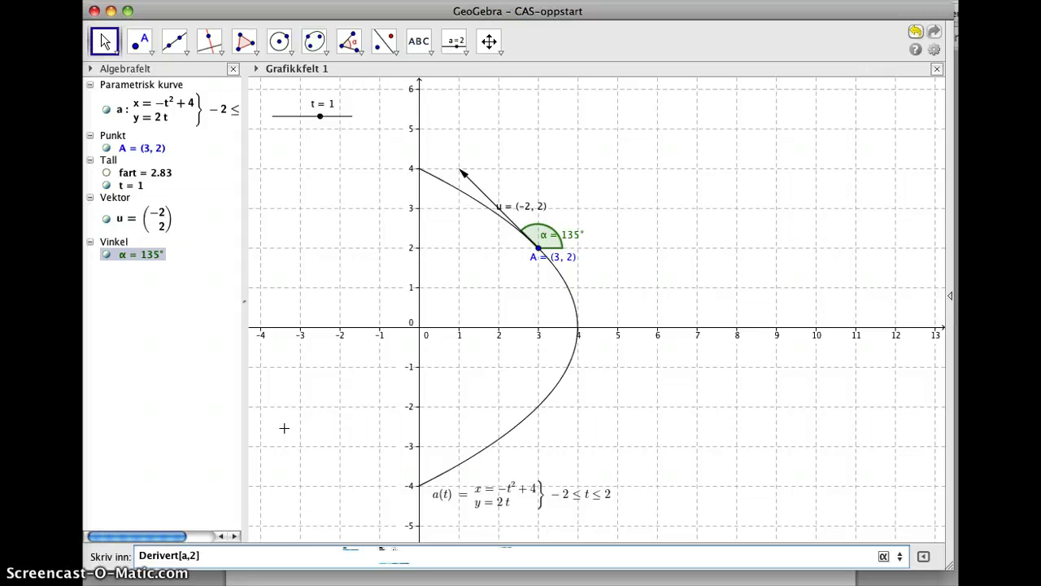
key("Return")
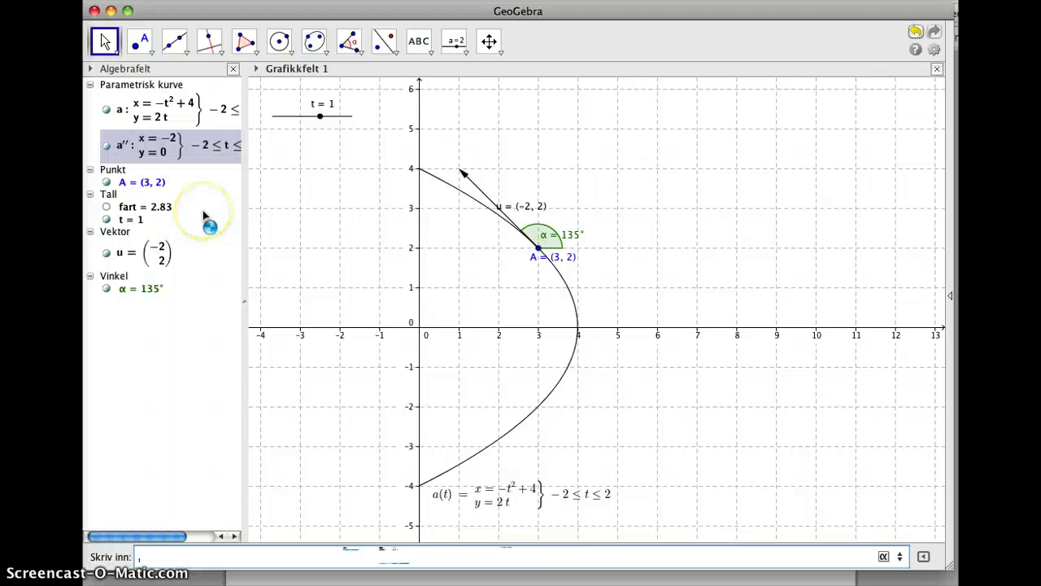
left_click(168, 147)
left_click(159, 162)
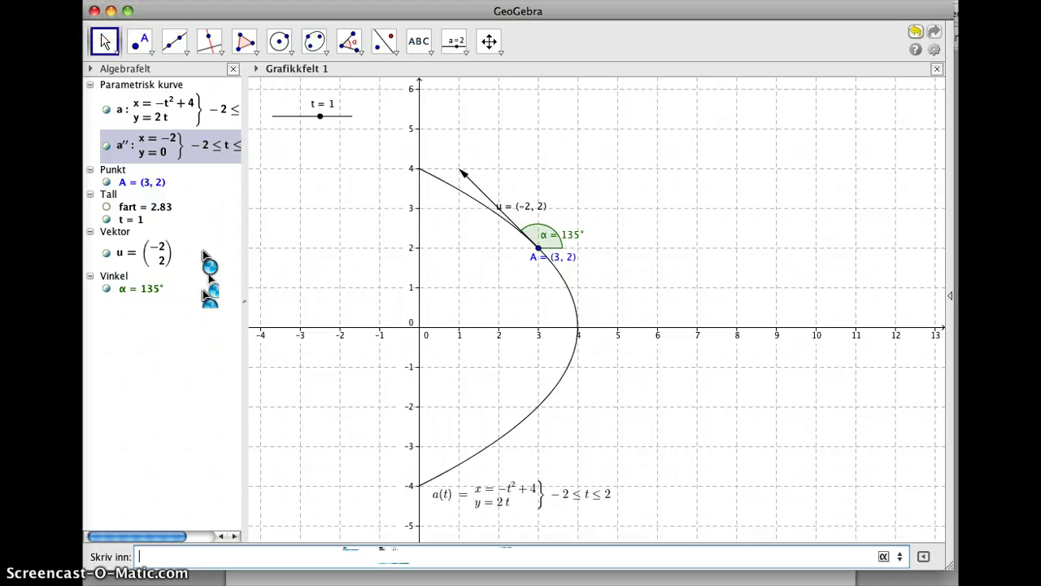
Open a new empty GeoGebra window and enlarge it to cover the previous one
left_click(182, 0)
left_click(182, 8)
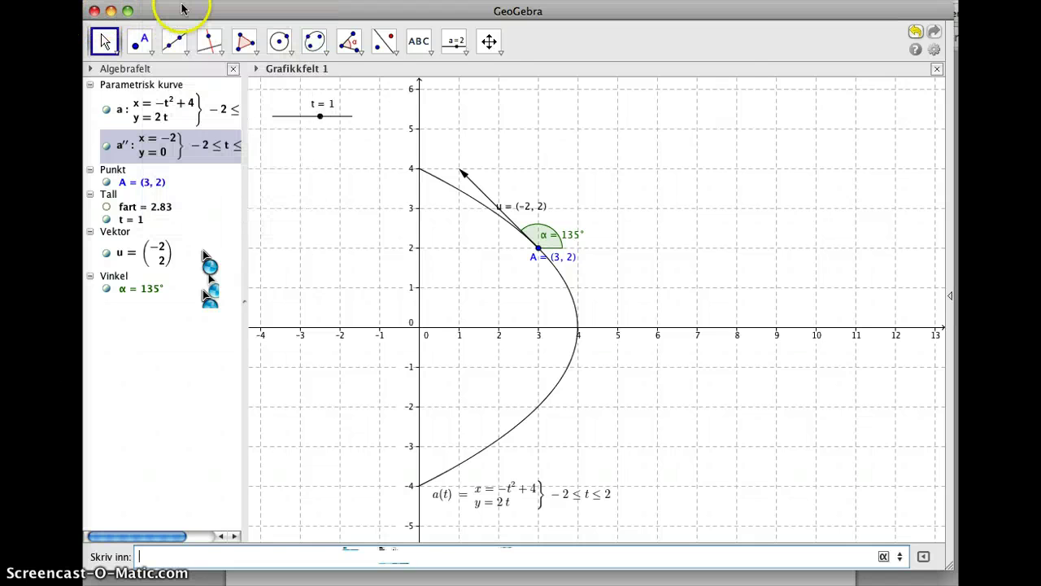
left_click_drag(332, 33, 323, 10)
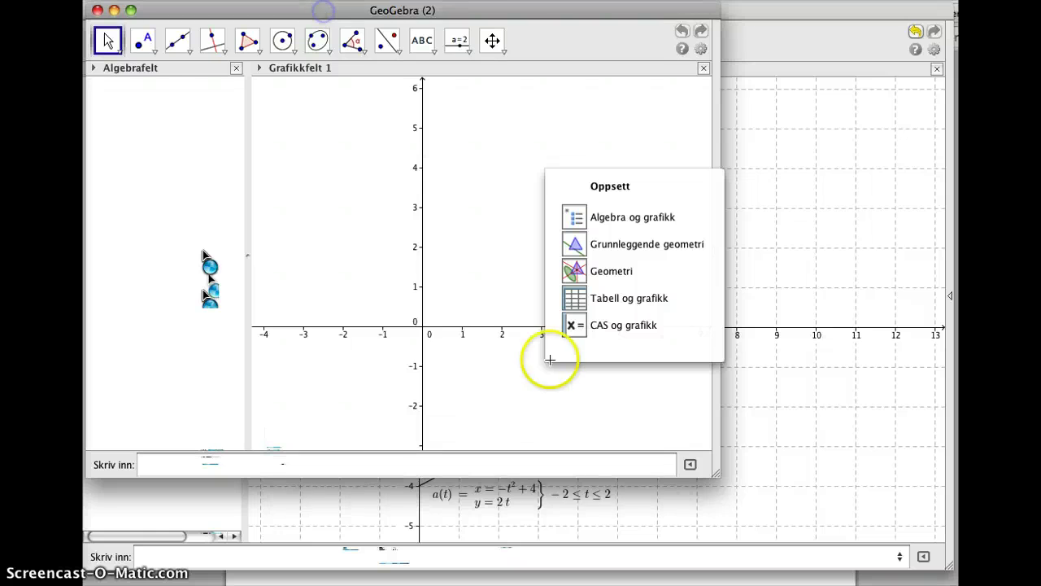
left_click_drag(716, 475, 948, 565)
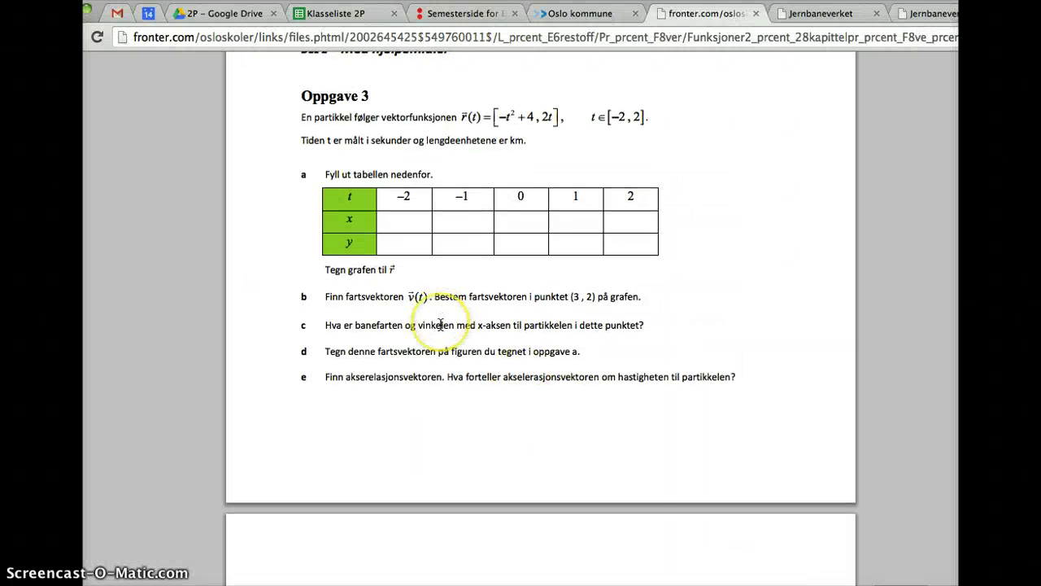
Read Oppgave 4 in the browser worksheet and plot its area function (10-x)*e^(0.2x) in the new GeoGebra window
scroll(440, 325, "down", 10)
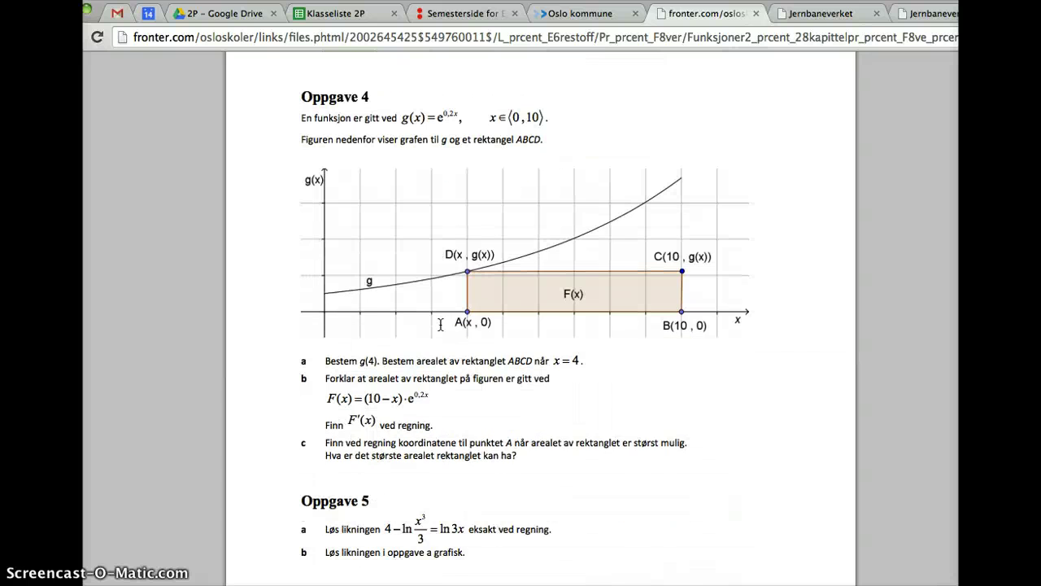
scroll(440, 325, "down", 1)
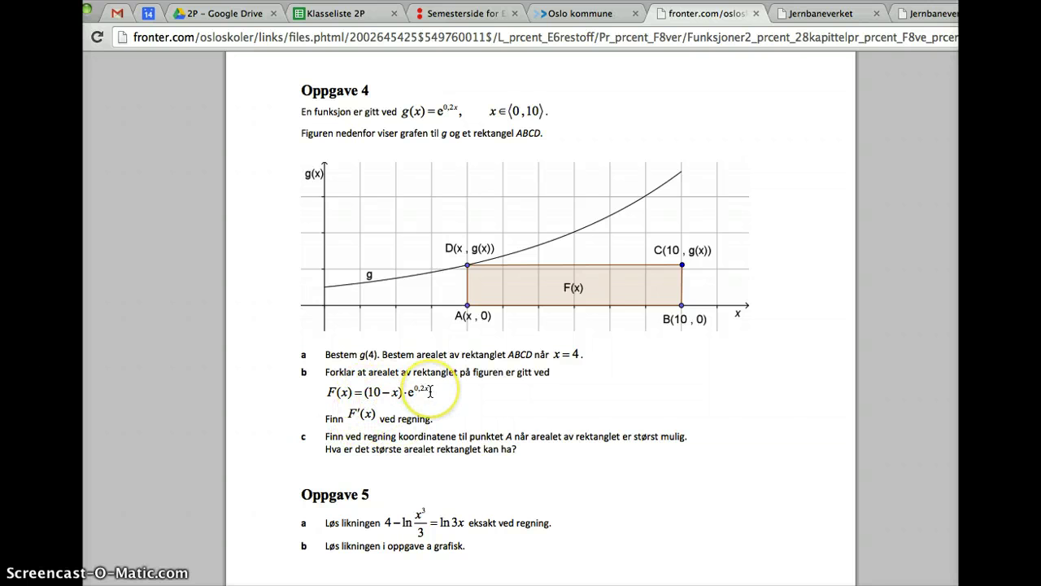
key("super+Tab")
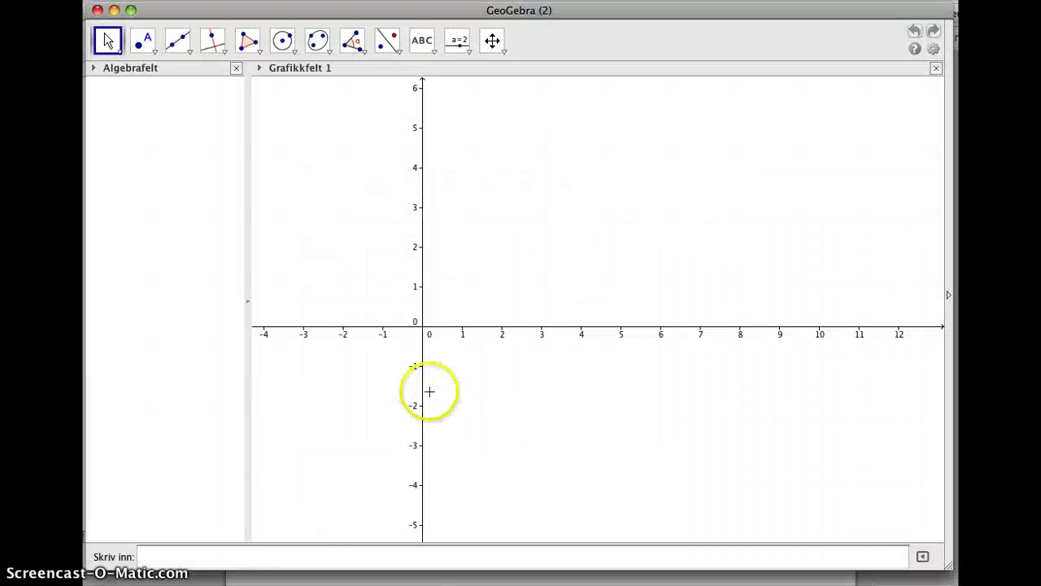
left_click(266, 561)
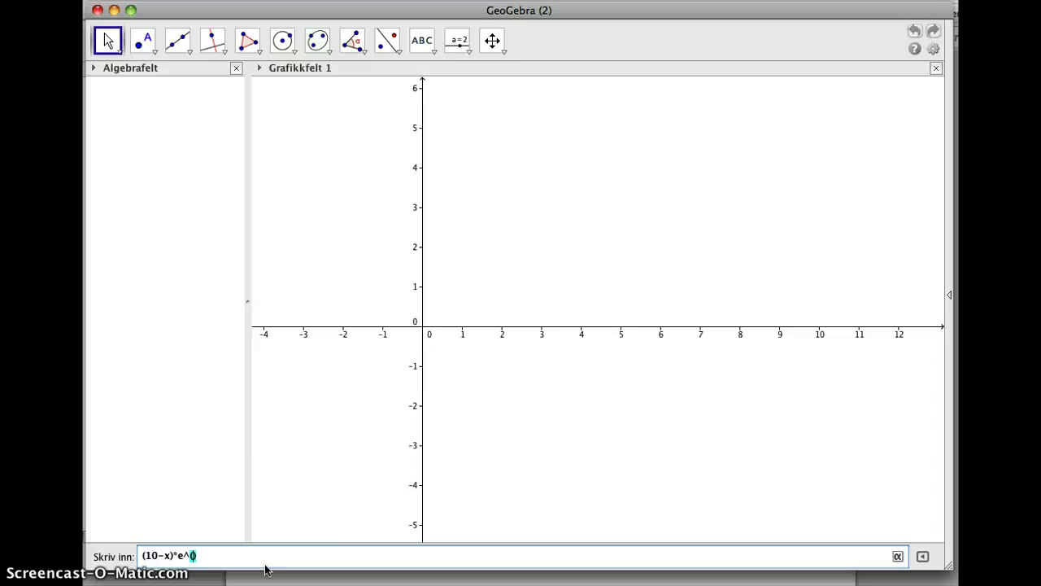
key("super+Tab")
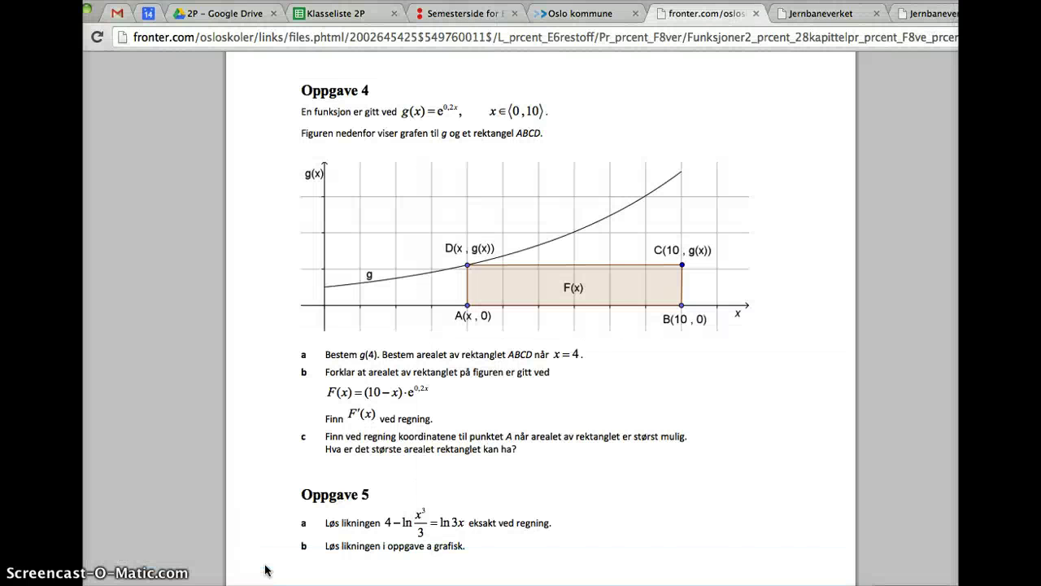
key("super+Tab")
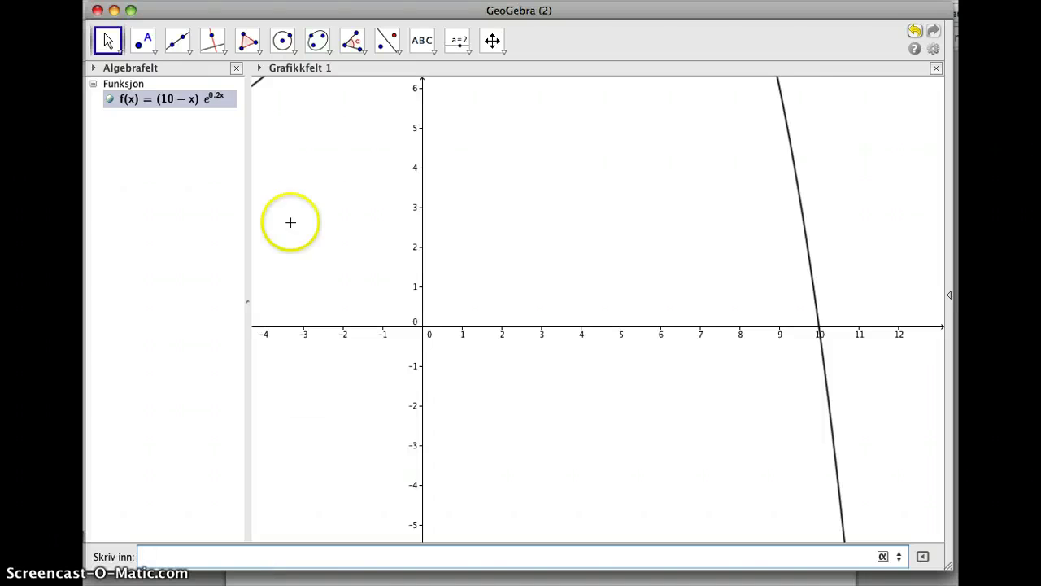
Rescale the graphics view until the curve's peak and its zero at x = 10 fit, and show the grid
left_click(493, 40)
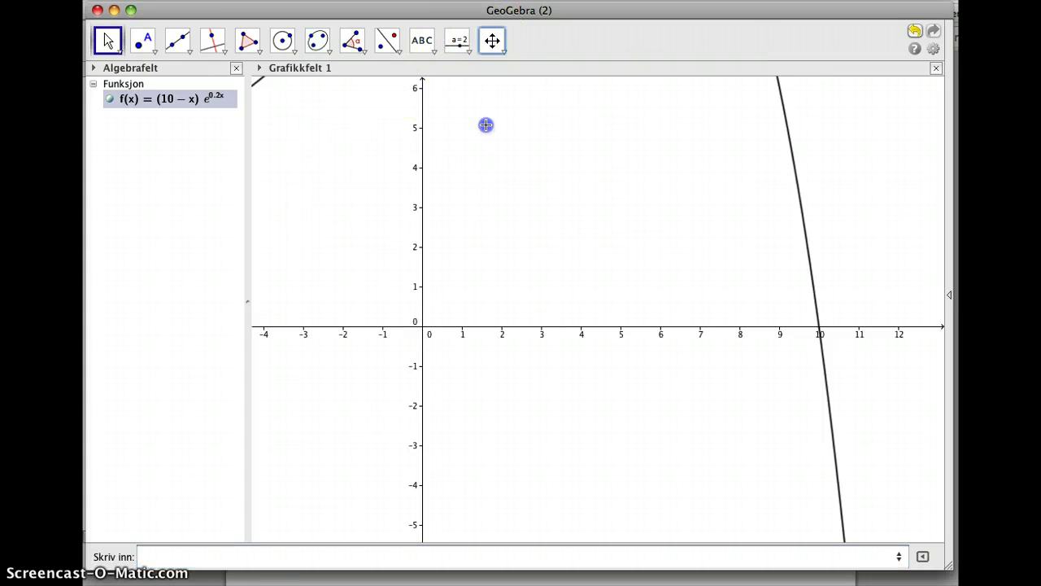
right_click(485, 124)
left_click(463, 144)
mouse_move(493, 37)
left_mouse_down()
mouse_move(480, 120)
mouse_move(490, 41)
left_mouse_up()
left_click_drag(499, 112, 485, 298)
scroll(485, 296, "down", 4)
scroll(486, 296, "down", 1)
left_click_drag(524, 329, 454, 371)
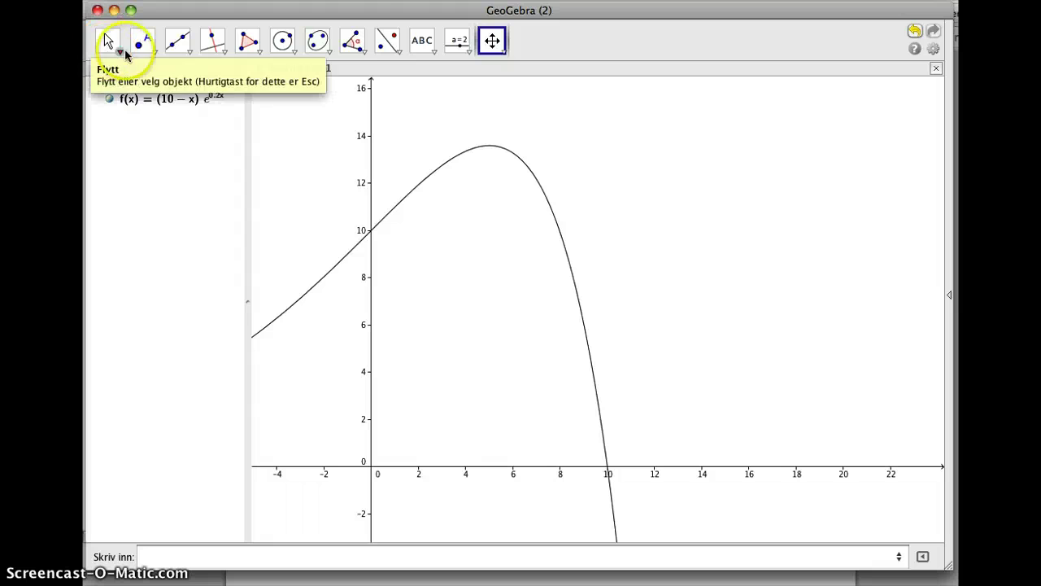
left_click_drag(650, 467, 667, 470)
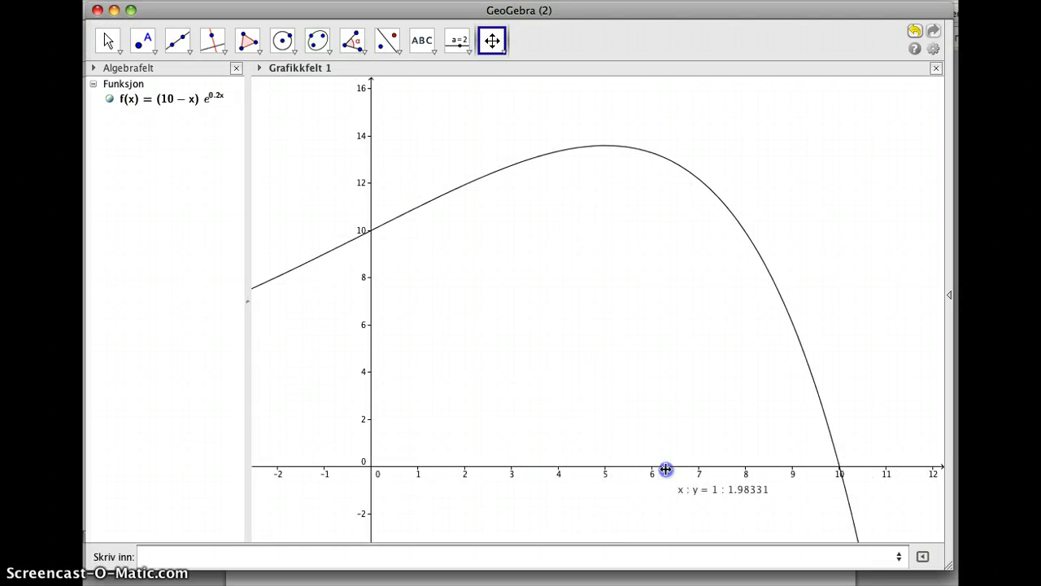
right_click(512, 277)
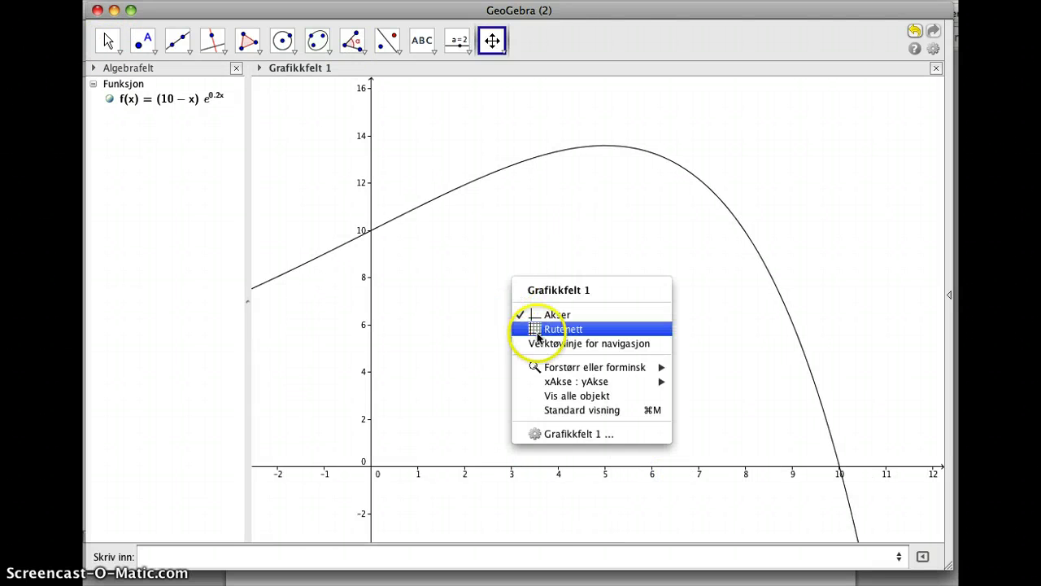
left_click(538, 329)
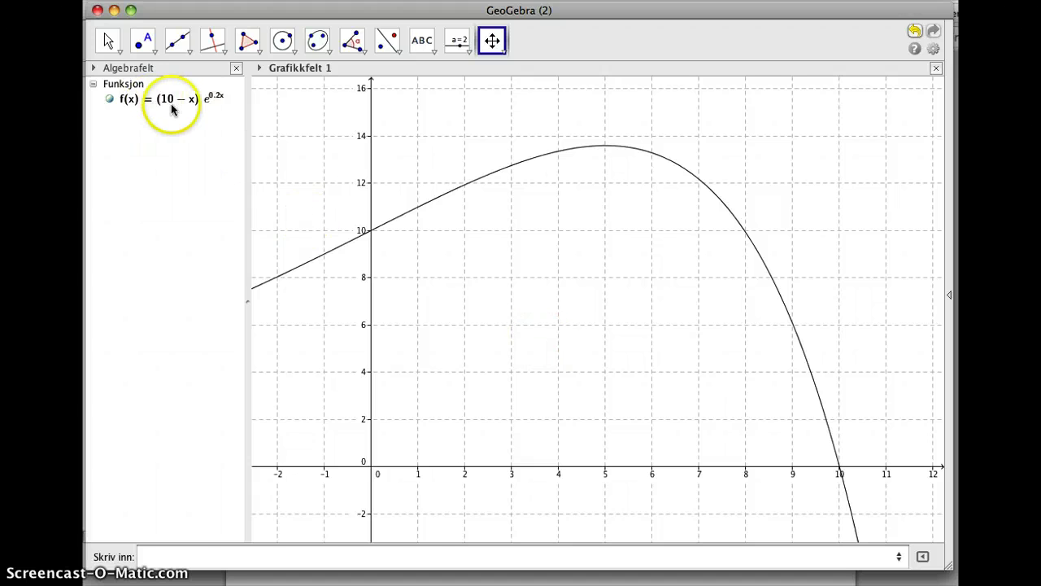
Check task b of Oppgave 4 in the browser worksheet, create the derivative f'(x) in GeoGebra and widen the algebra view to fit it
key("super+Tab")
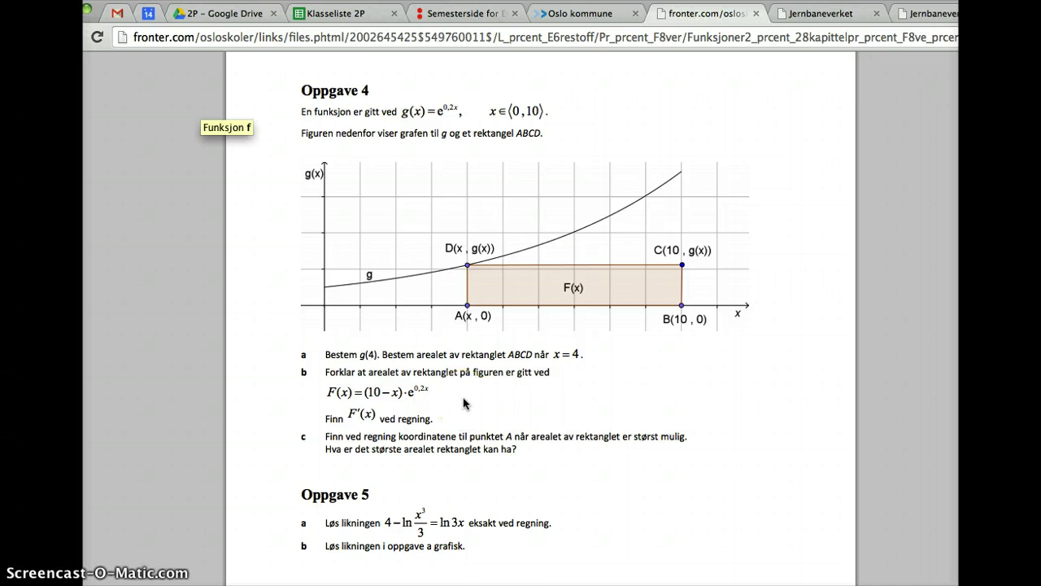
key("super+Tab")
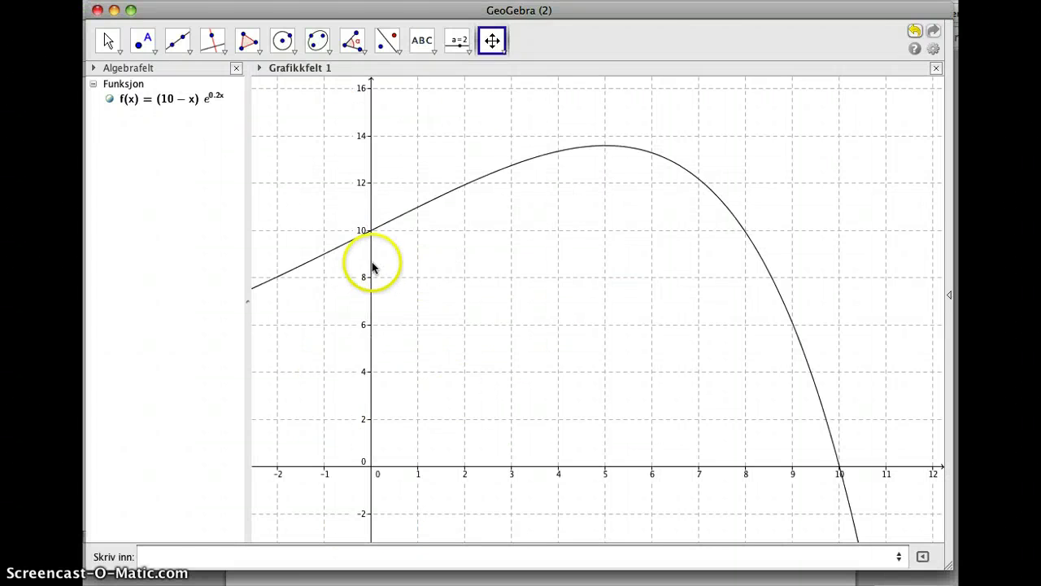
key("super+Tab")
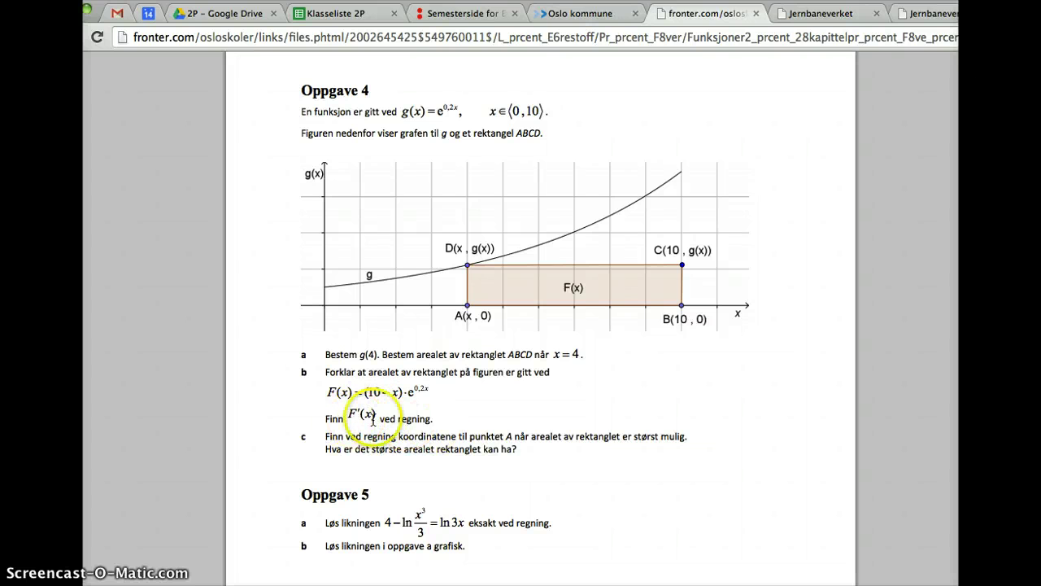
key("super+Tab")
left_click(299, 560)
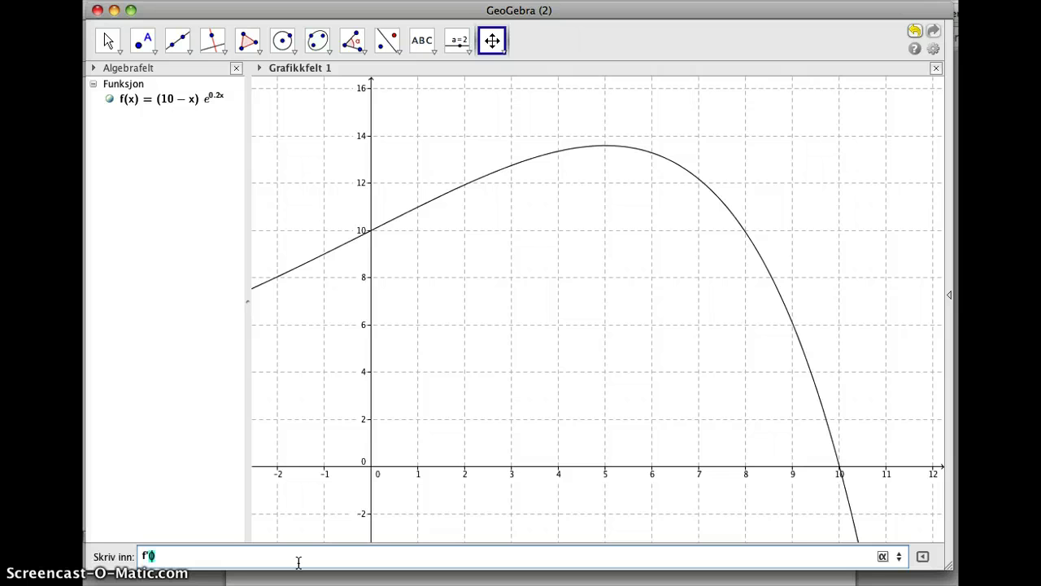
key("Return")
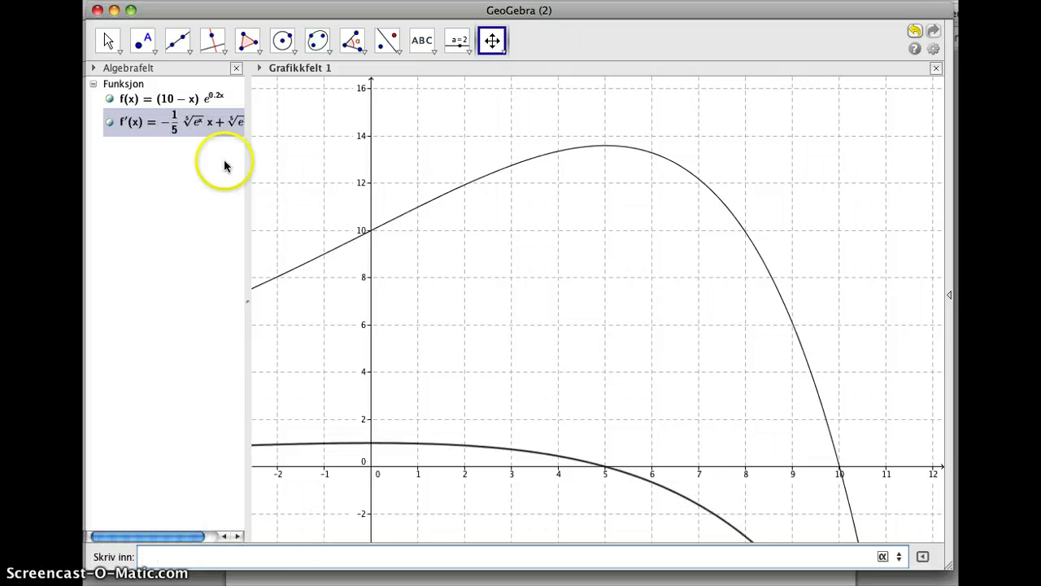
left_click_drag(244, 133, 298, 140)
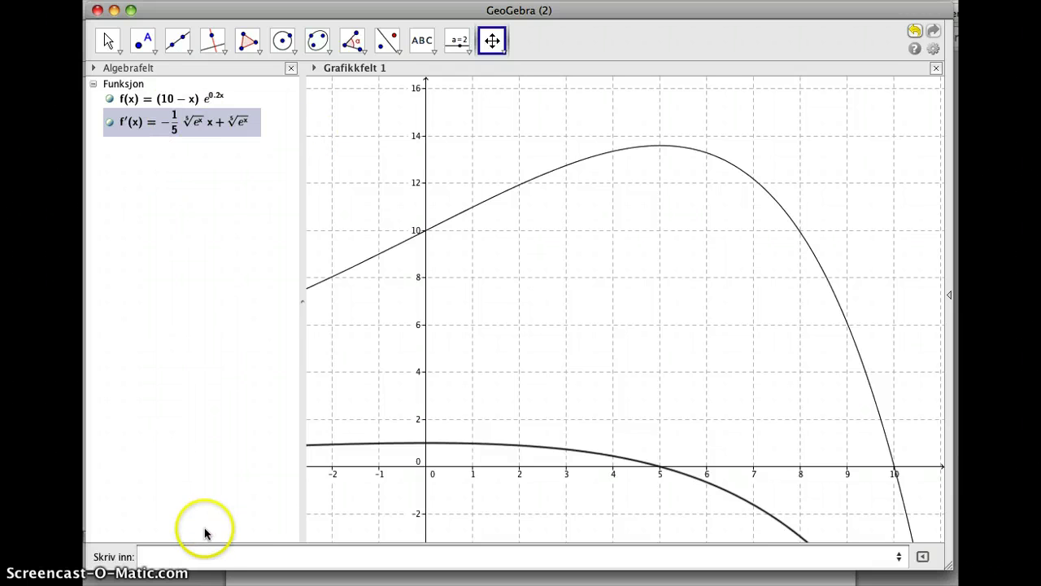
Read task c of Oppgave 4 in the browser worksheet and return to GeoGebra
left_click(206, 555)
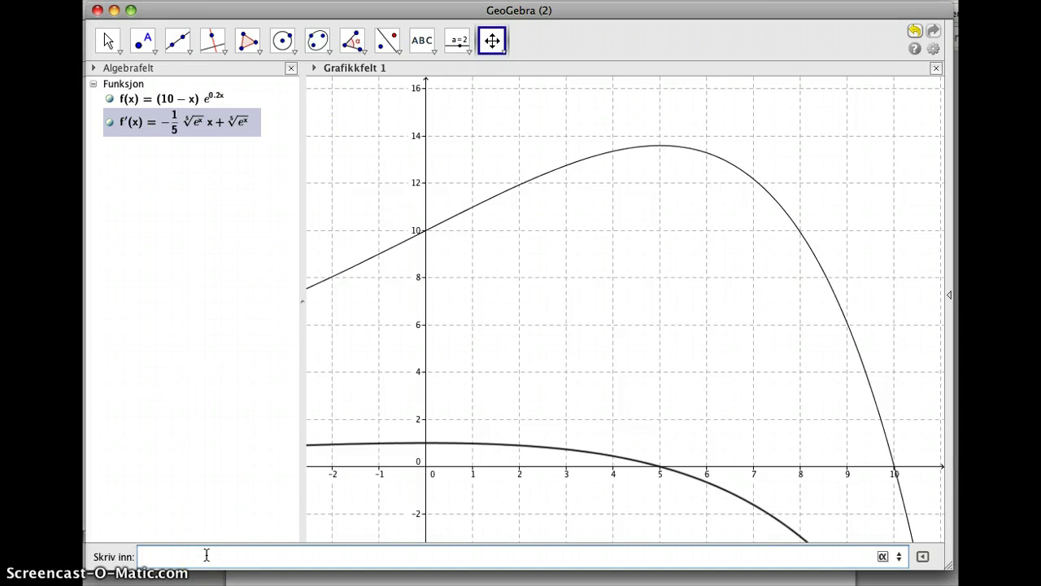
key("super+Tab")
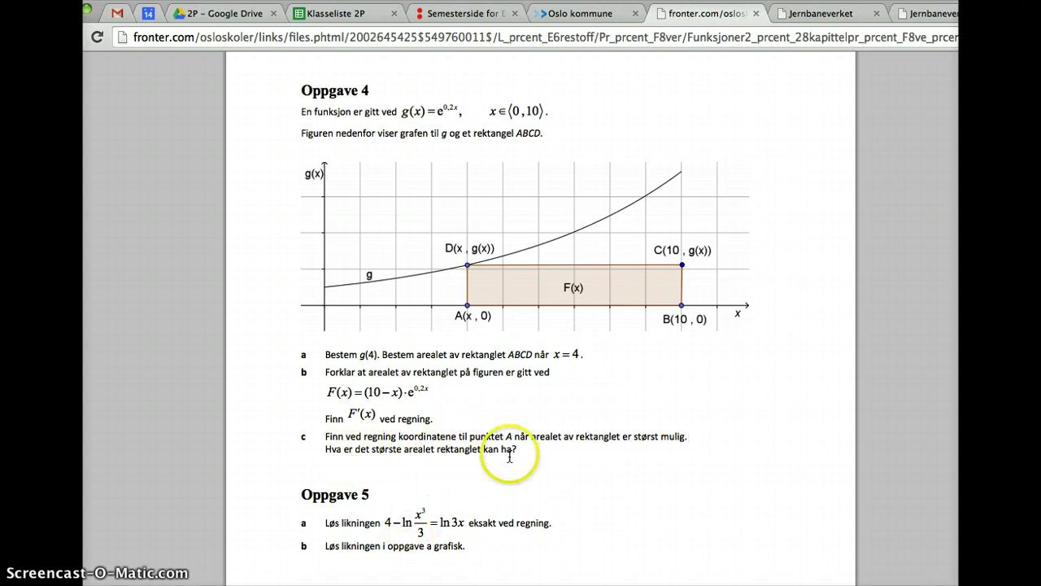
key("super+Tab")
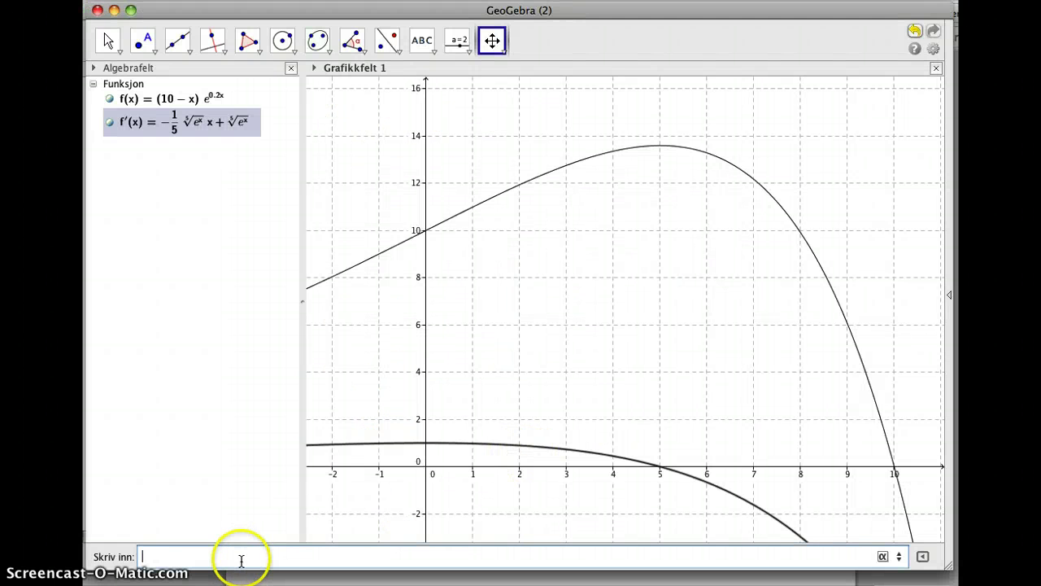
left_click(242, 559)
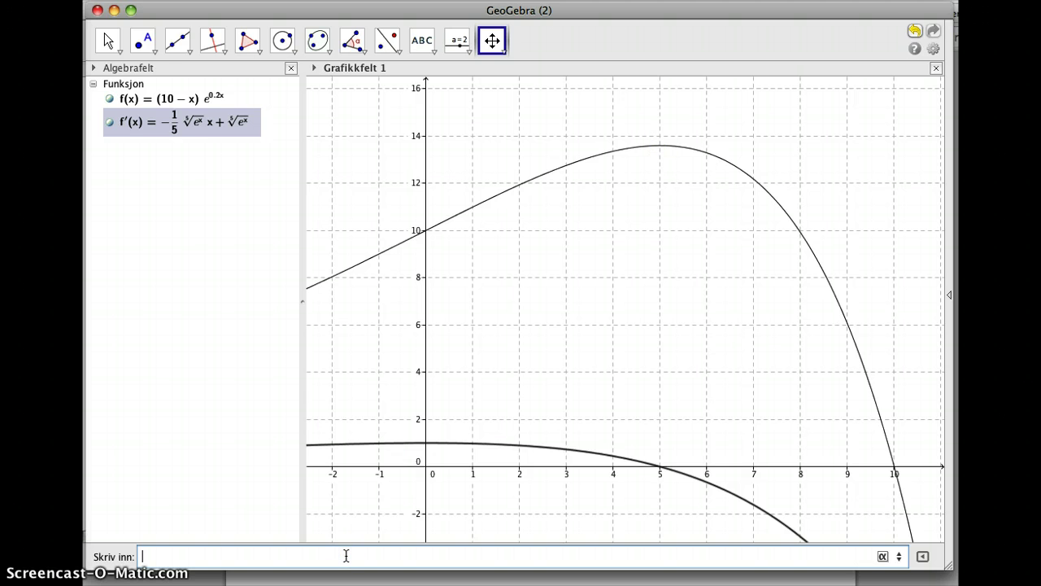
Find the maximum point of f between 0 and 10 with Ekstremalpunkt[f,0,10] and inspect its coordinates
type("eks")
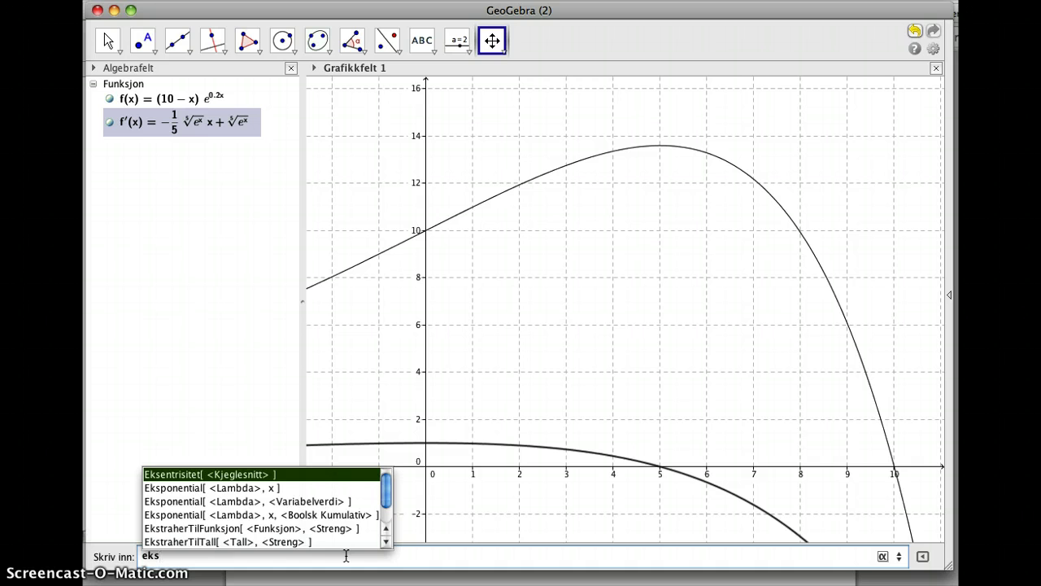
type("trem")
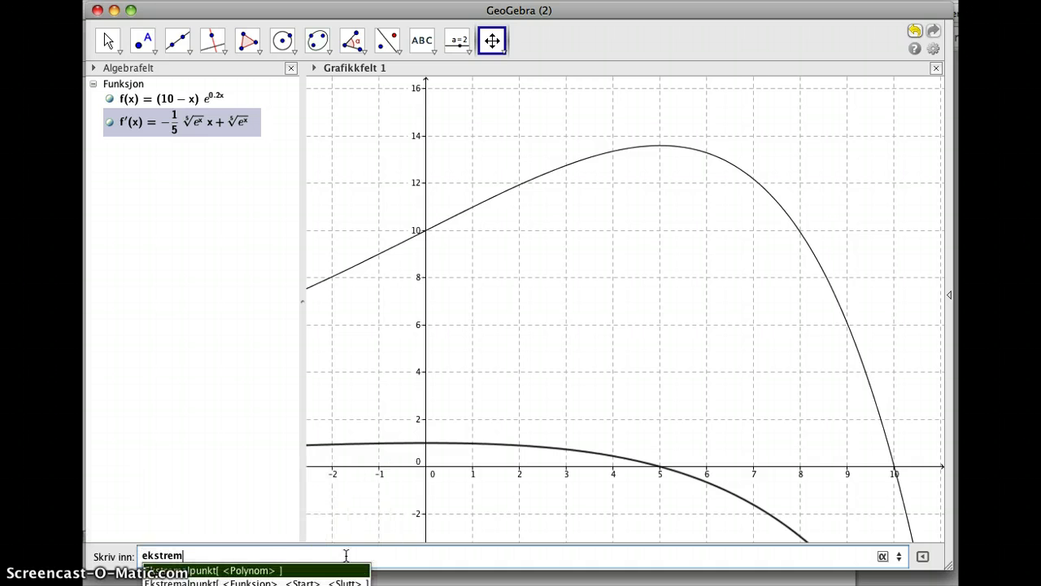
left_click(271, 583)
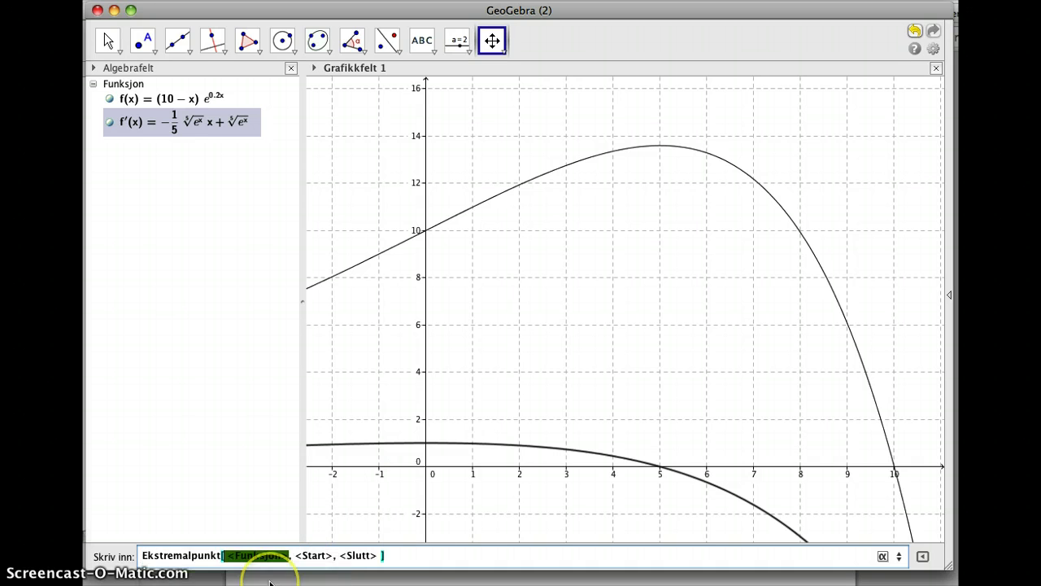
type("f")
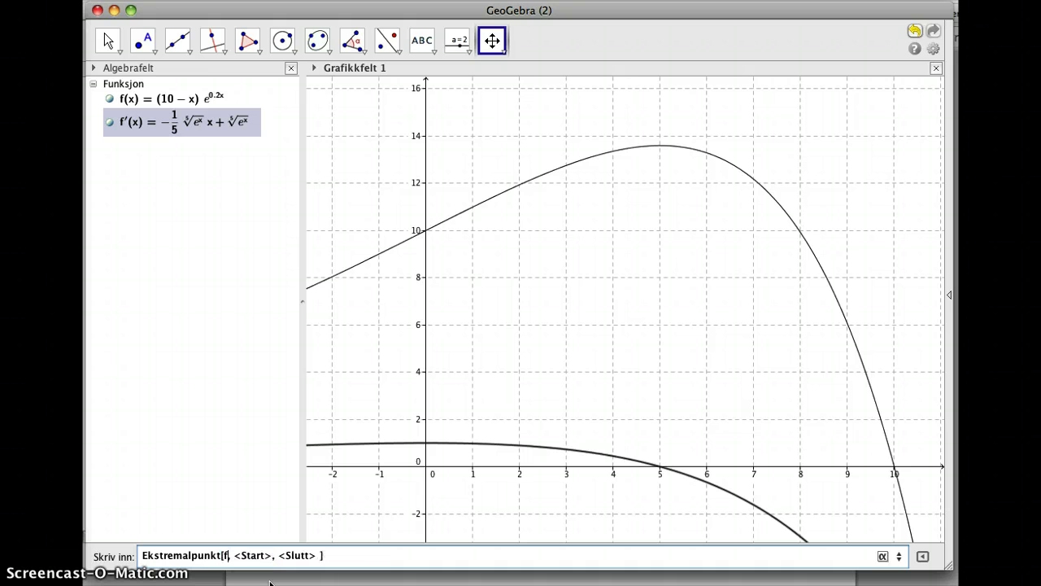
key("Tab")
type("0")
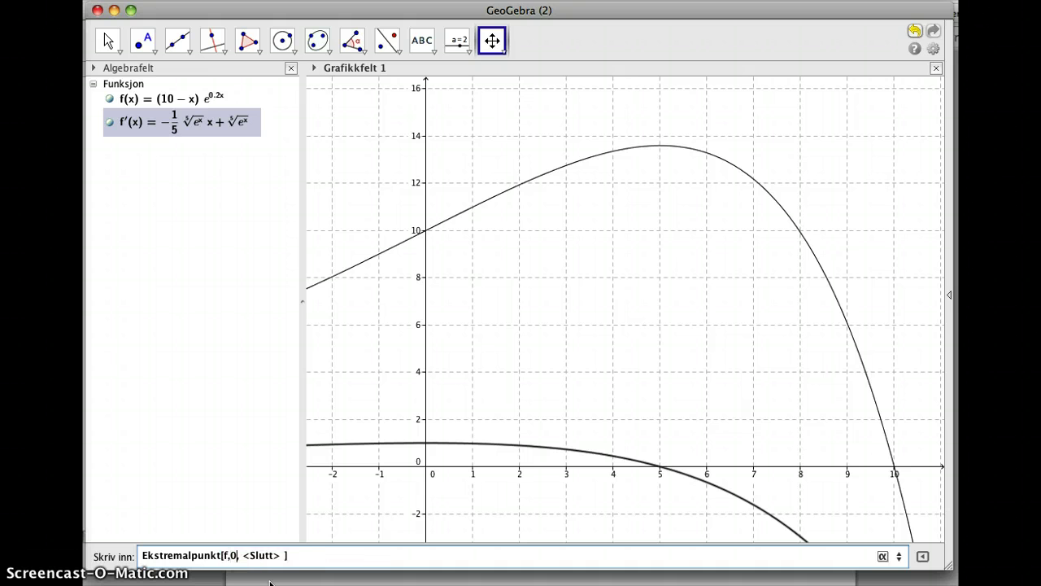
key("Tab")
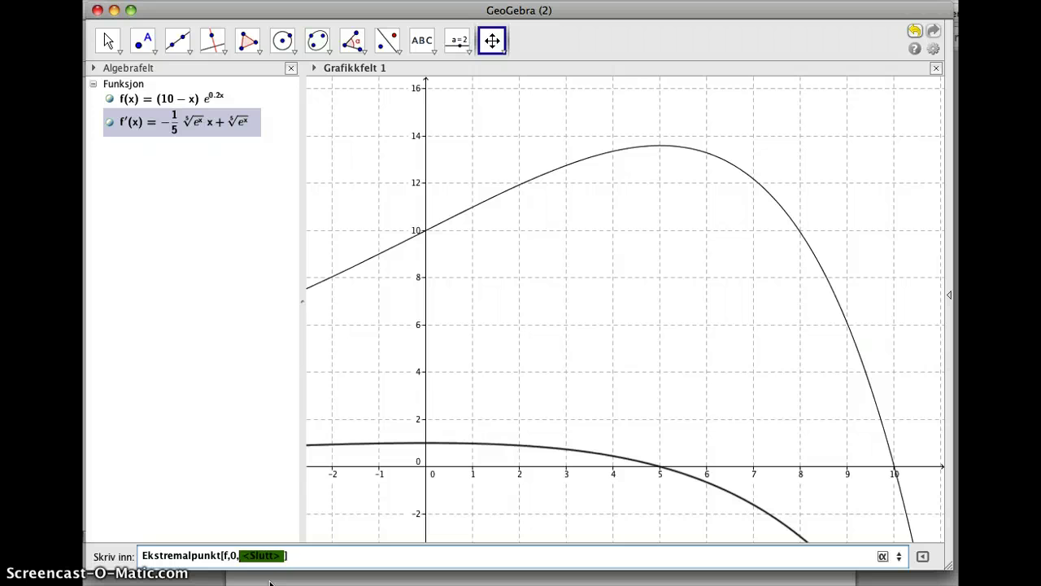
type("10")
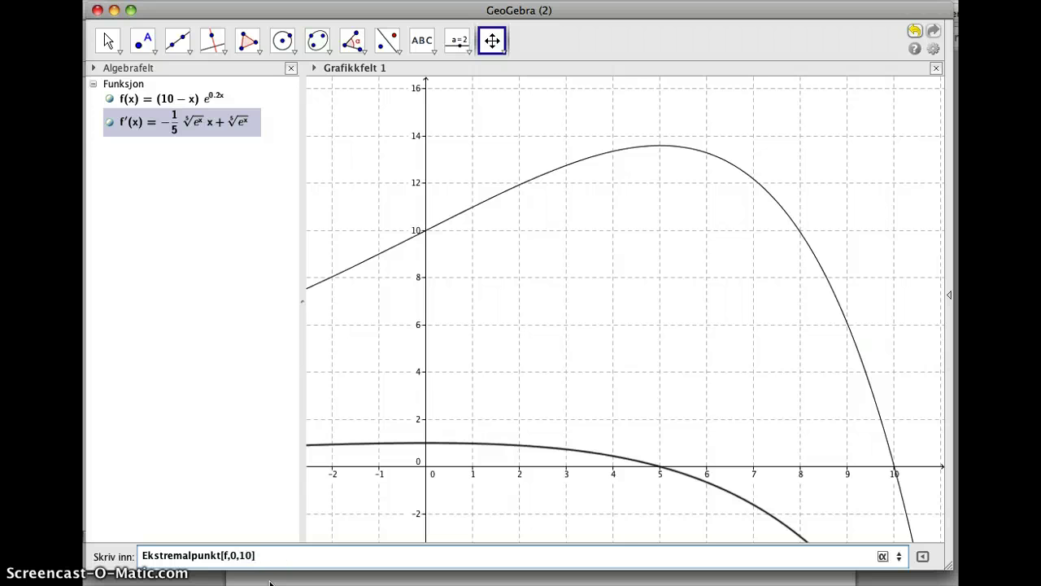
key("Return")
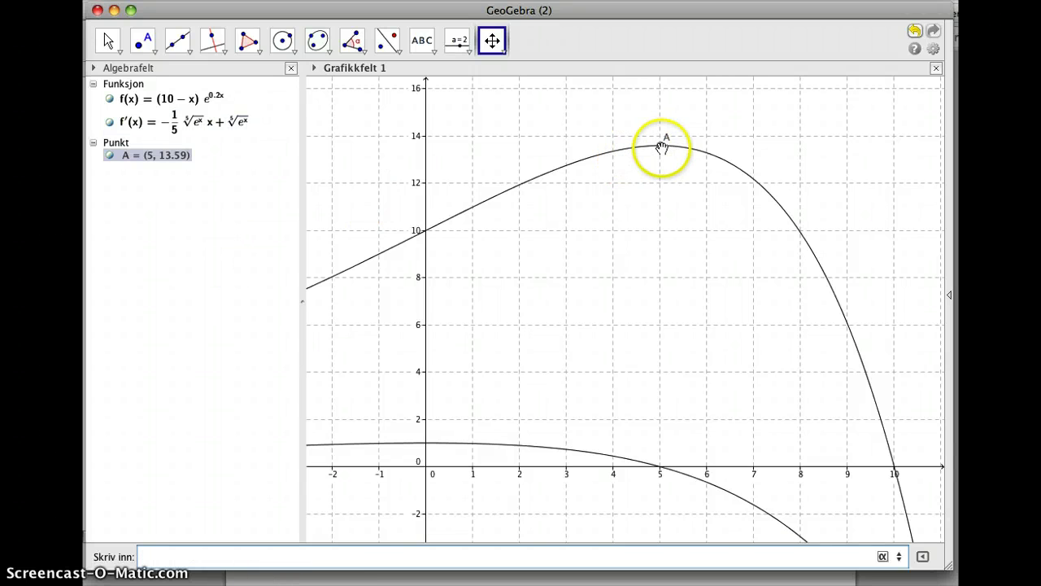
mouse_move(663, 148)
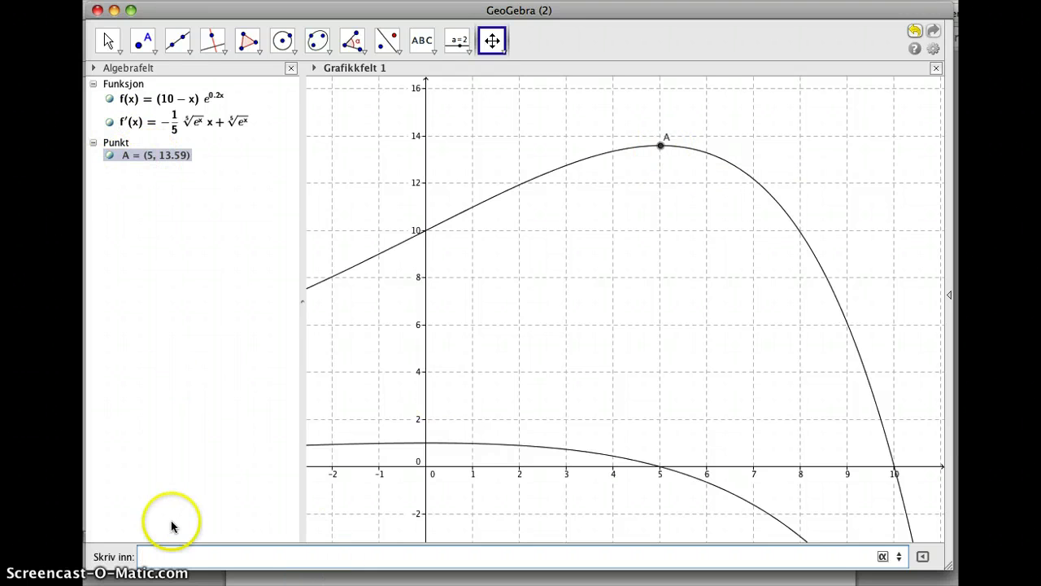
left_click(659, 470)
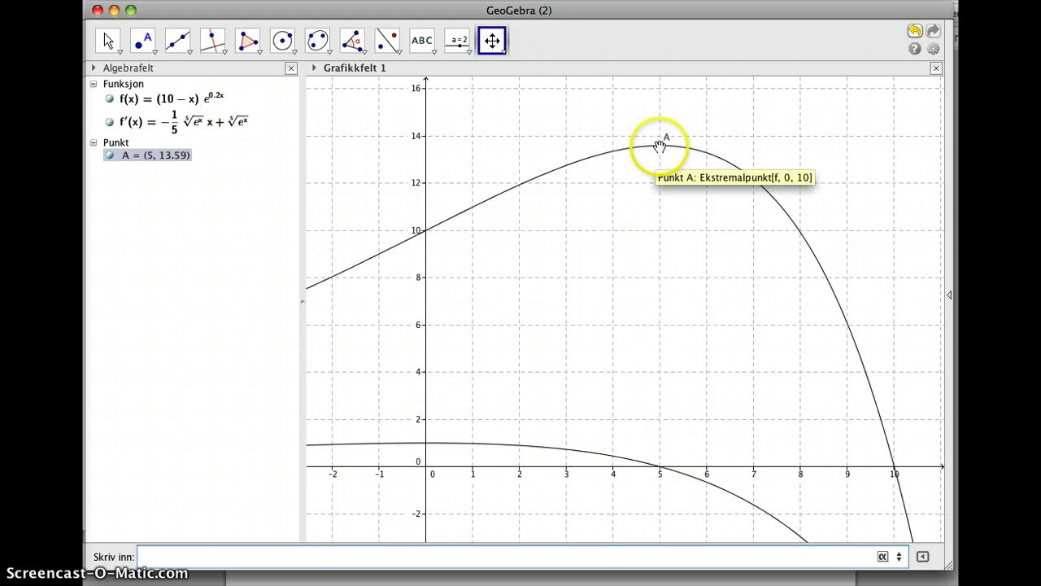
mouse_move(179, 162)
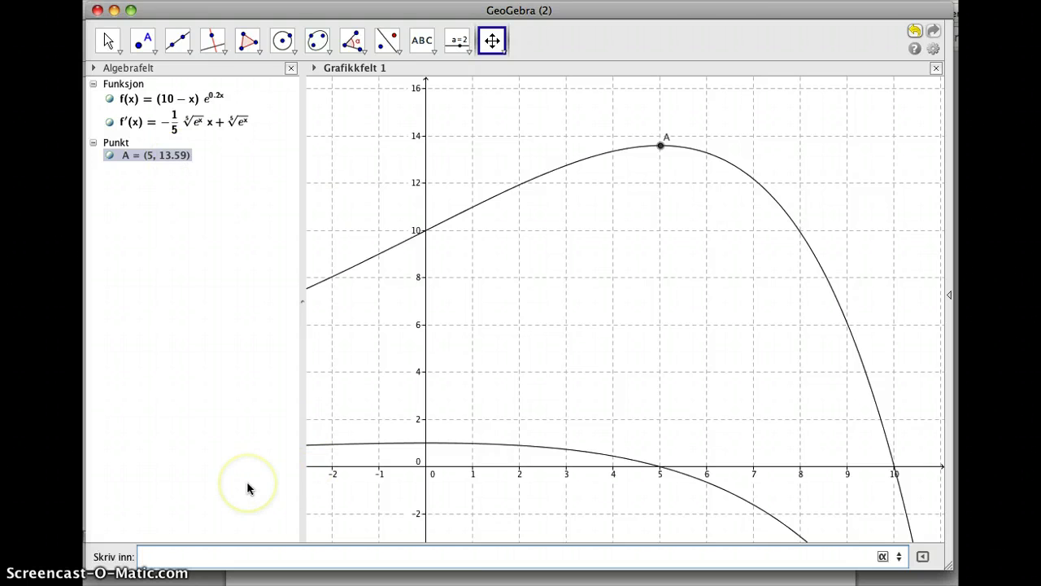
Reread task c of Oppgave 4 in the browser worksheet, compare it with the maximum in GeoGebra, and read on to Oppgave 5
key("super+Tab")
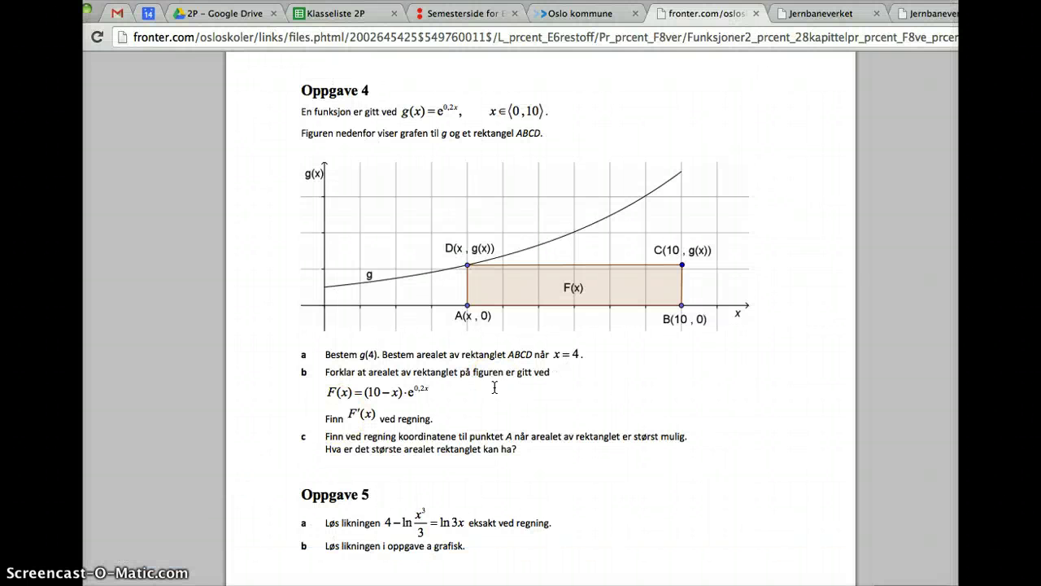
scroll(494, 388, "down", 1)
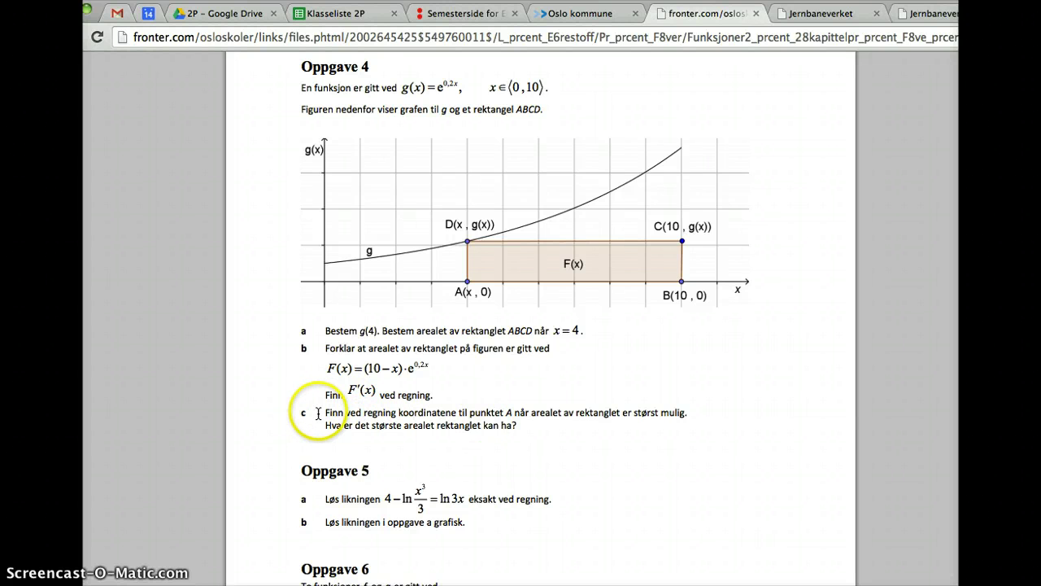
left_click_drag(318, 413, 529, 426)
left_click(510, 430)
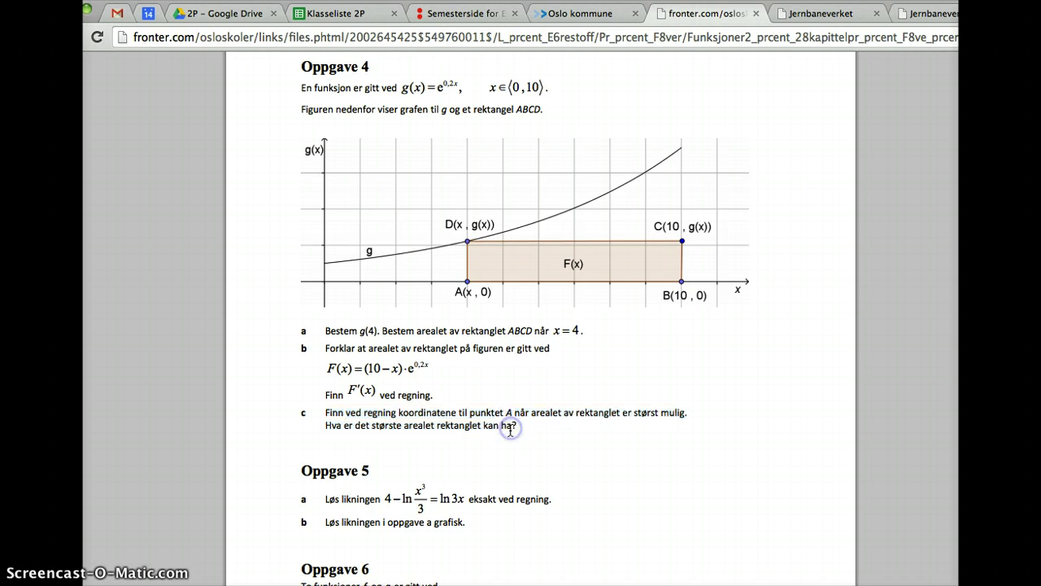
scroll(532, 386, "down", 3)
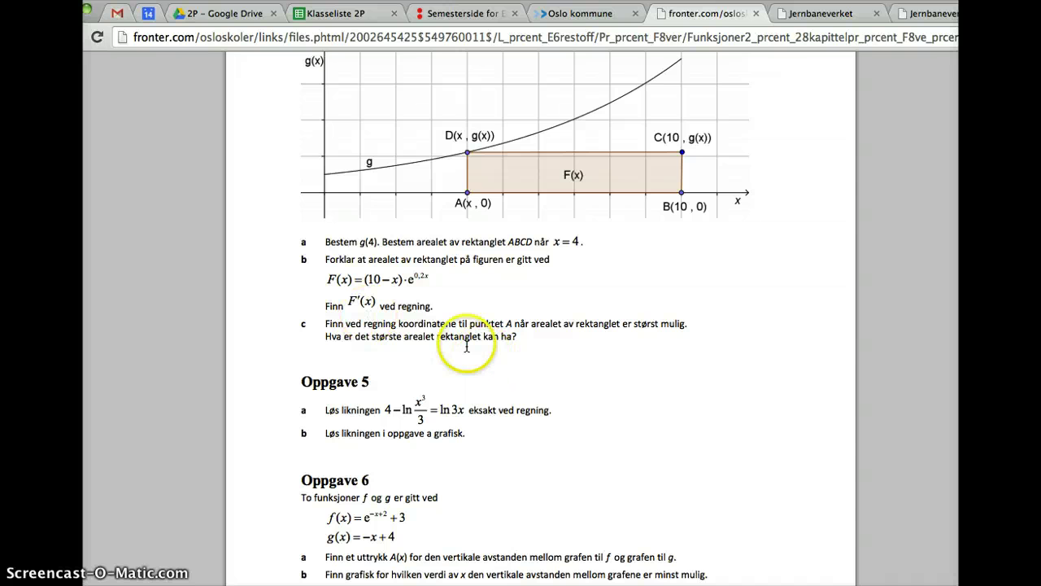
key("super+Tab")
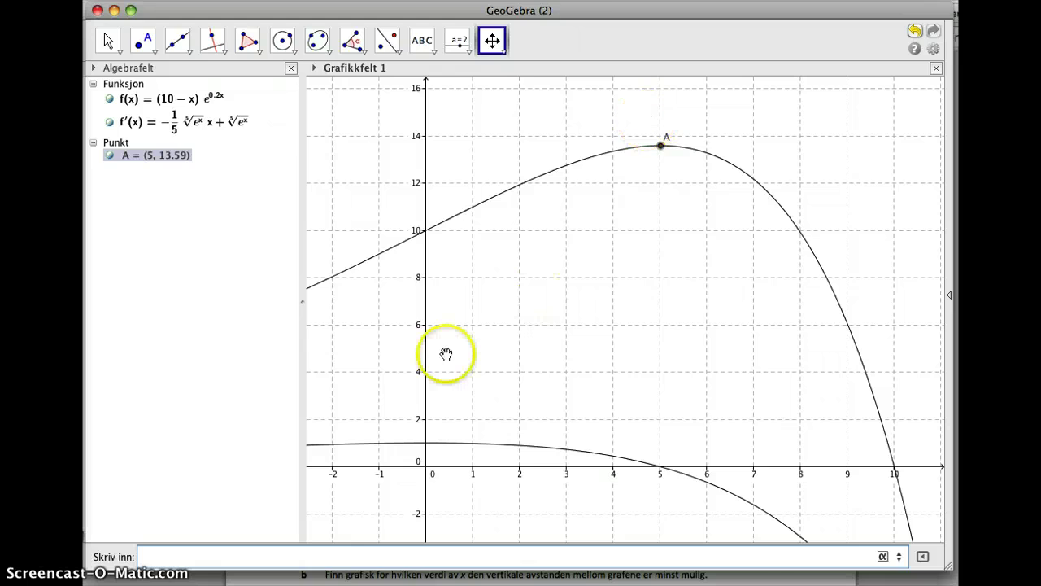
key("super+Tab")
scroll(443, 359, "down", 3)
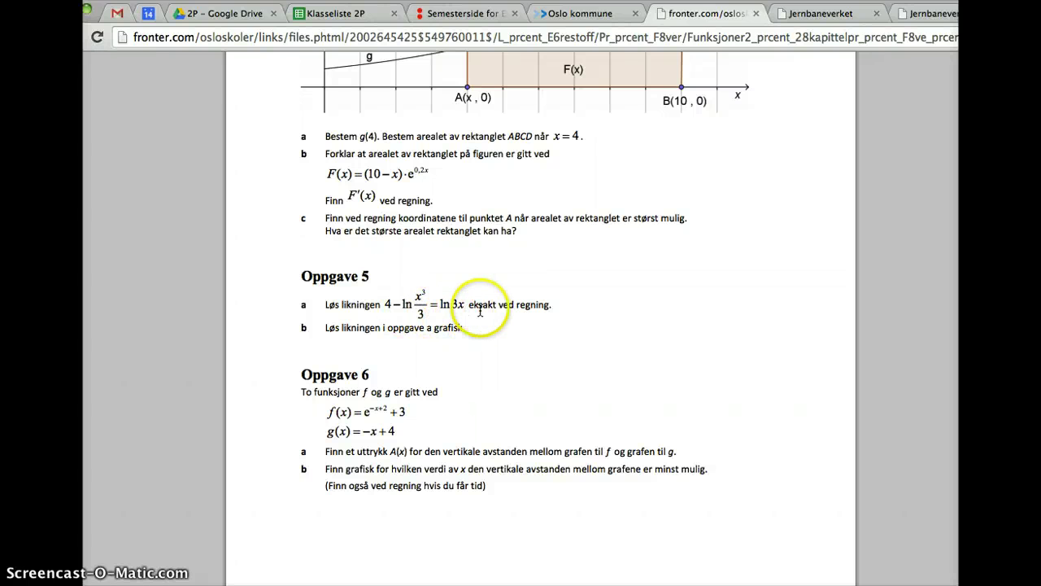
Switch to GeoGebra and delete the maximum point A, the derivative f'(x) and the function f
key("super+Tab")
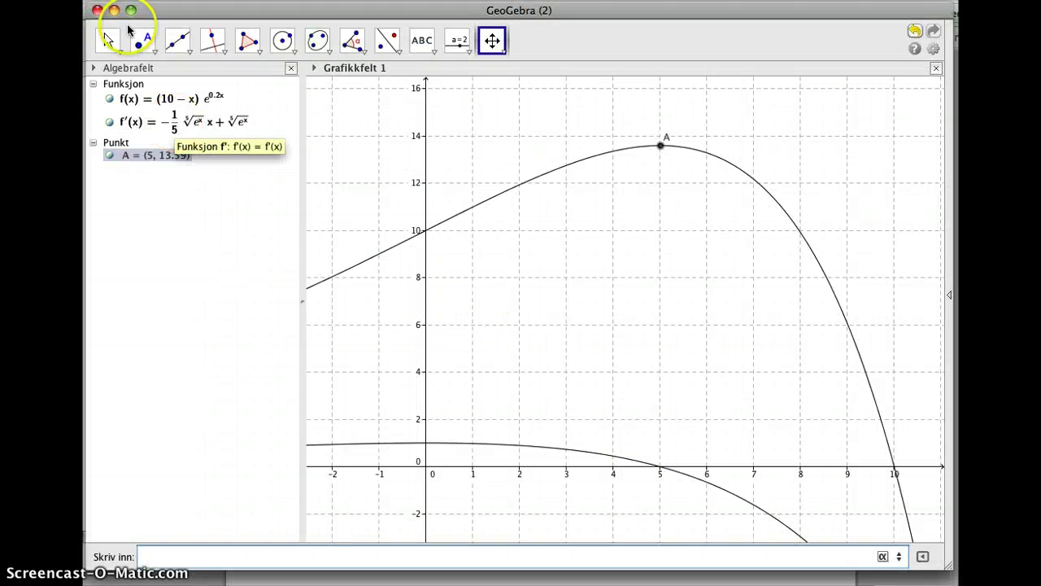
right_click(135, 161)
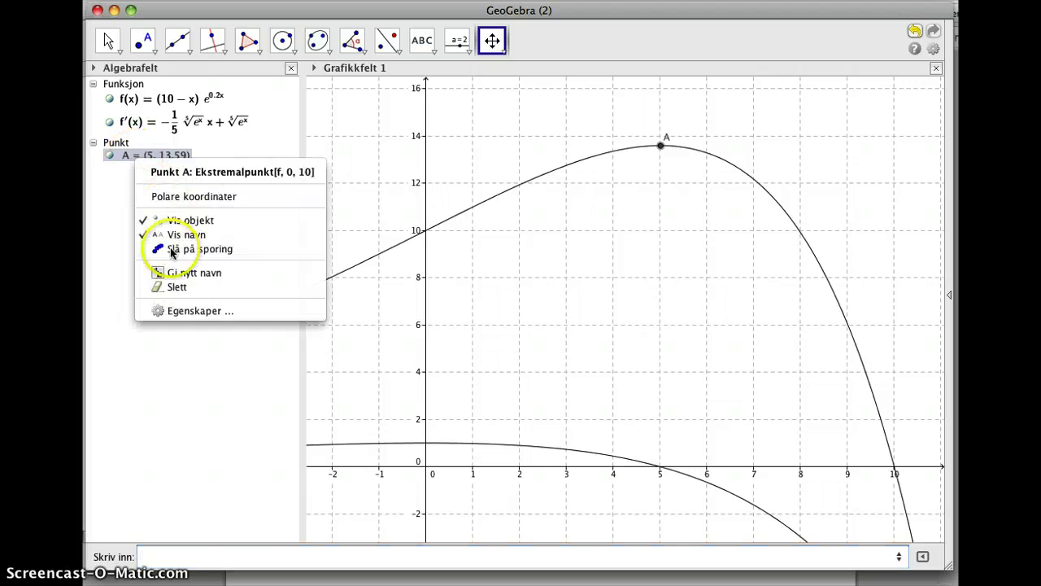
left_click(167, 287)
right_click(167, 138)
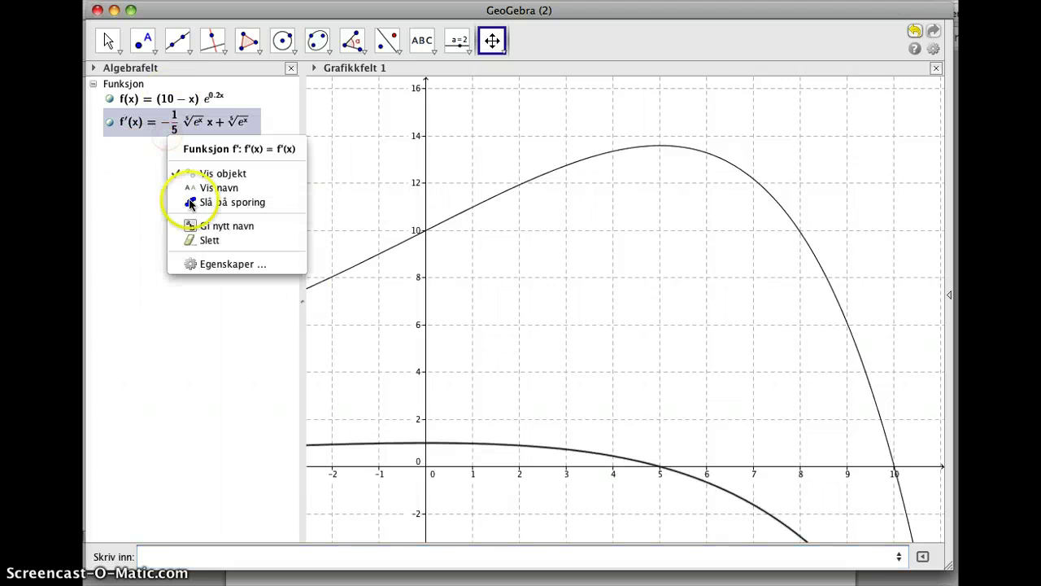
left_click(187, 237)
right_click(169, 104)
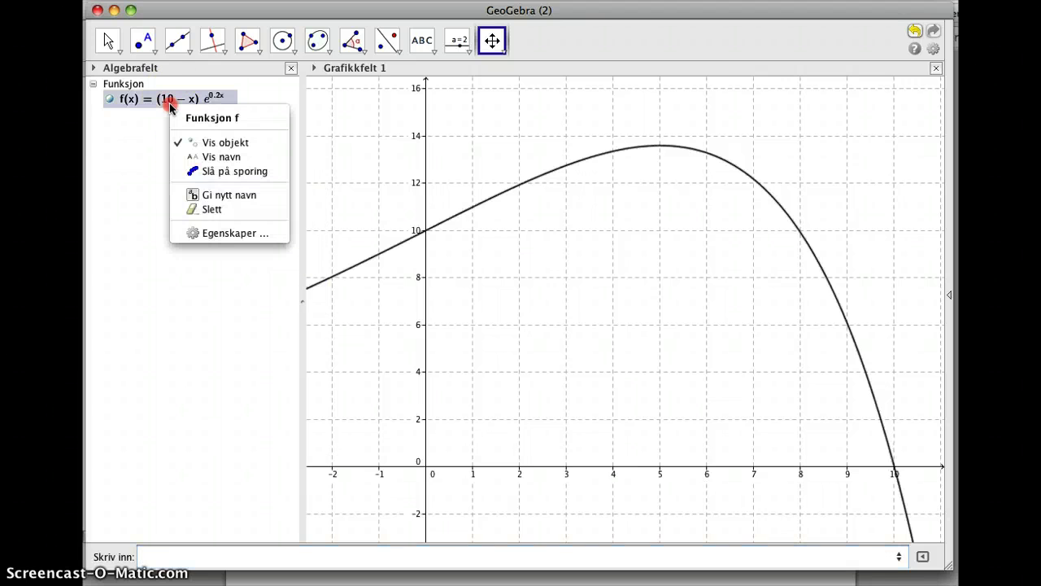
left_click(204, 209)
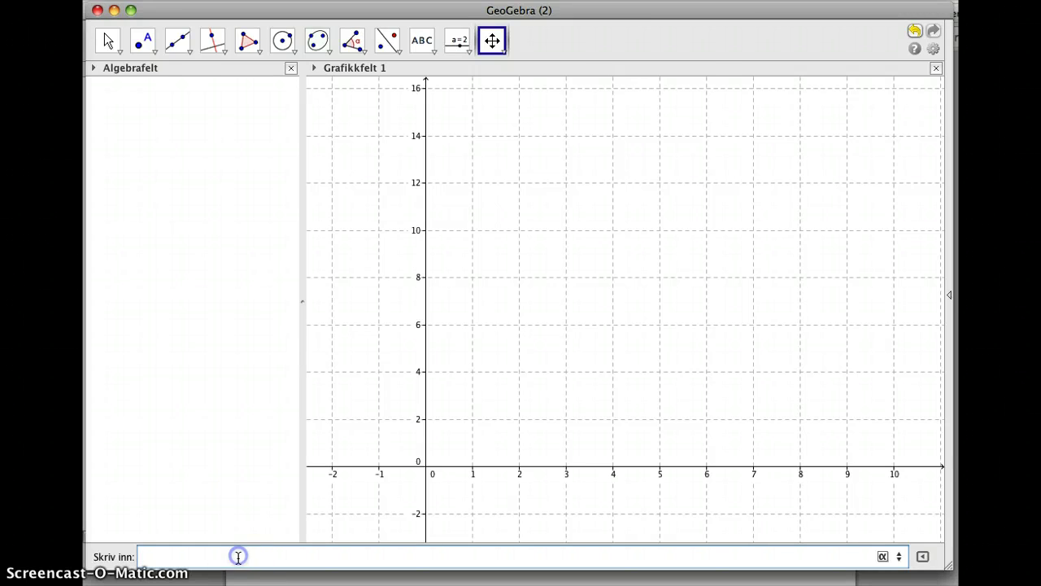
Check the left side of the Oppgave 5 equation in the browser worksheet and graph 4-ln(x^3/3) in GeoGebra
key("super+Tab")
key("super+Tab")
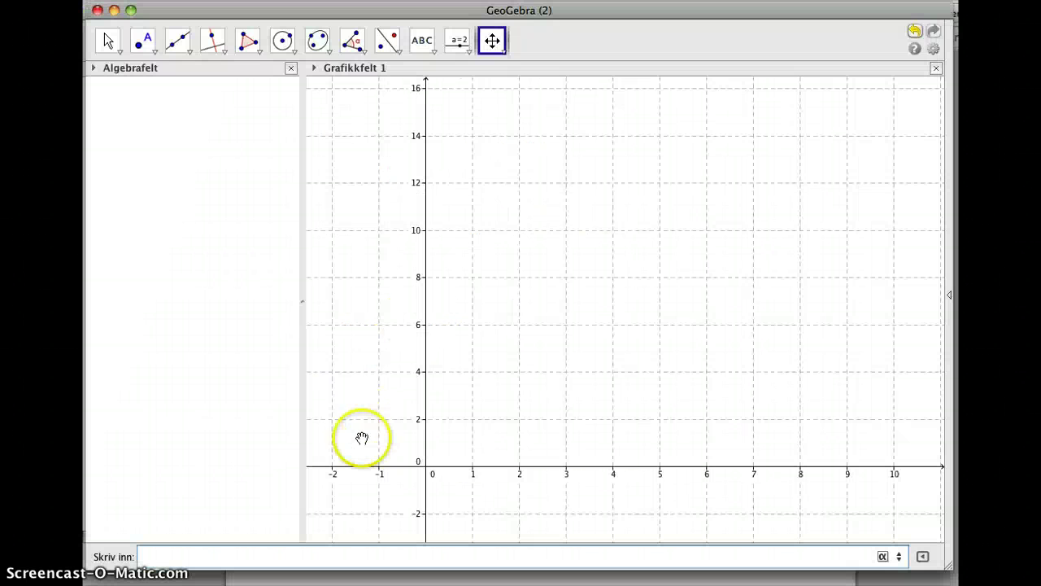
type("4-ln(x^3/3")
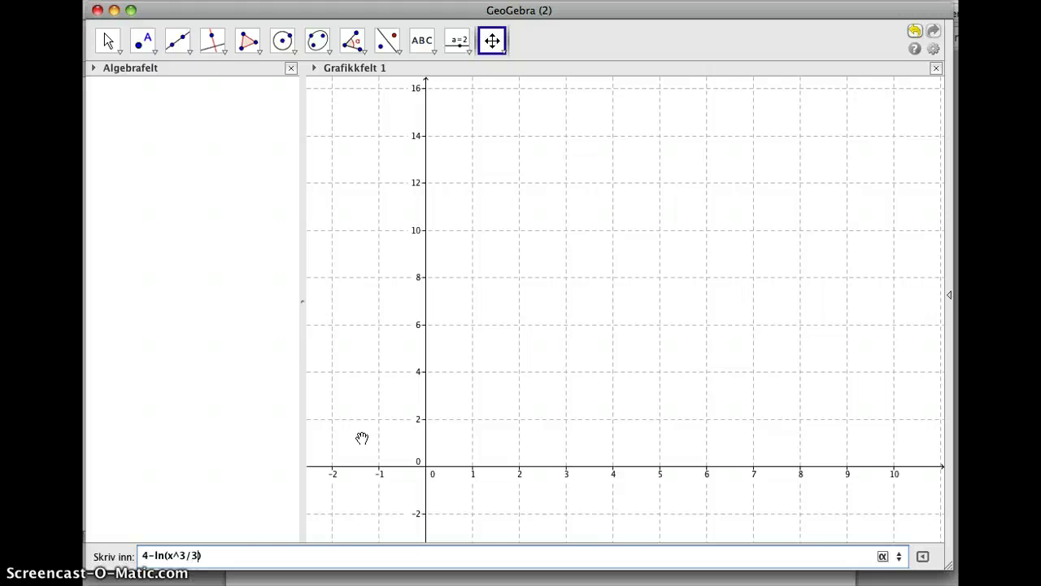
key("Return")
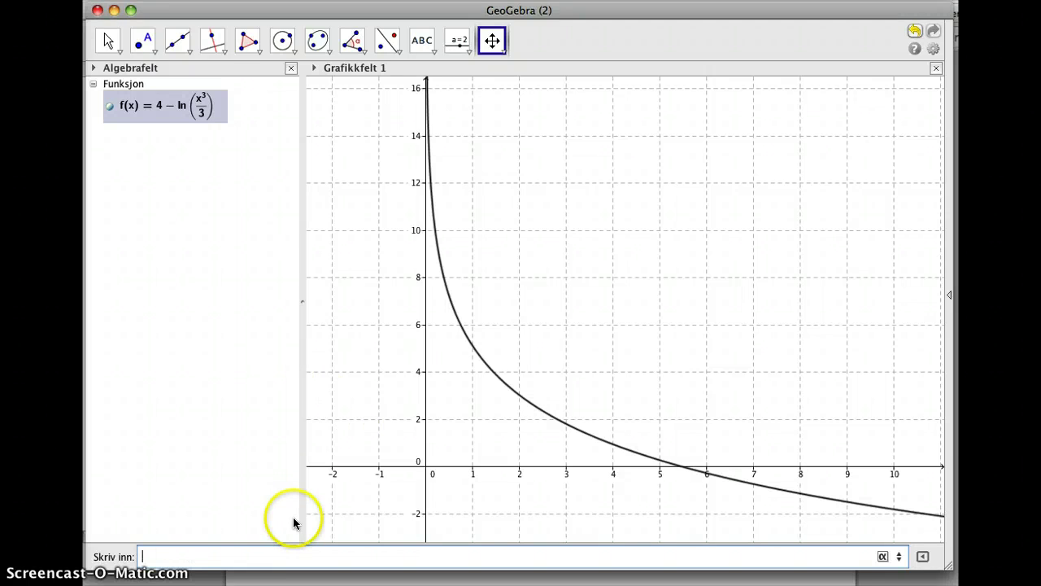
Check the right side of the Oppgave 5 equation in the worksheet and graph ln(3x) in GeoGebra
key("super+Tab")
key("super+Tab")
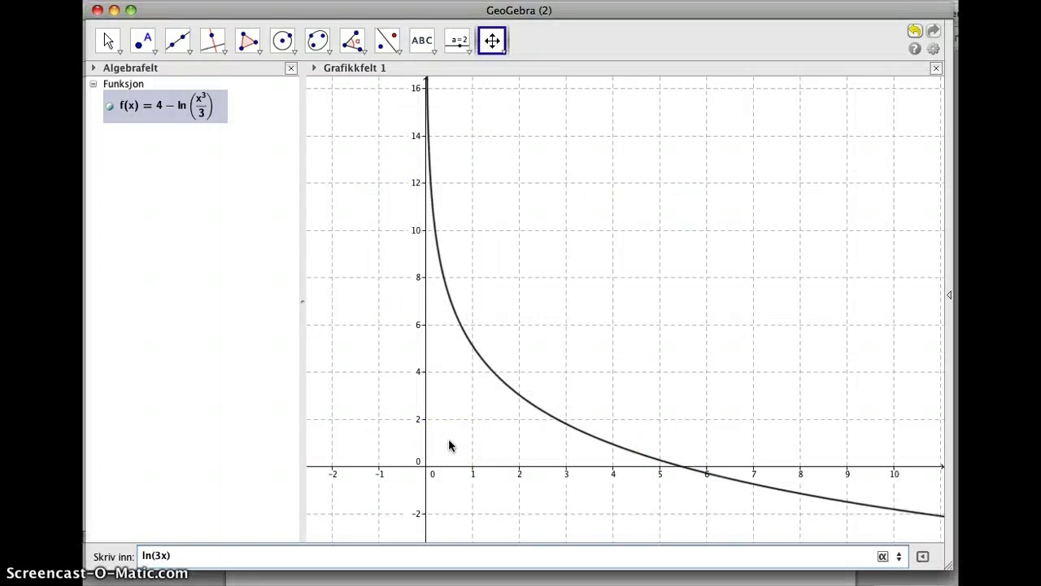
type("ln(3x)")
key("Return")
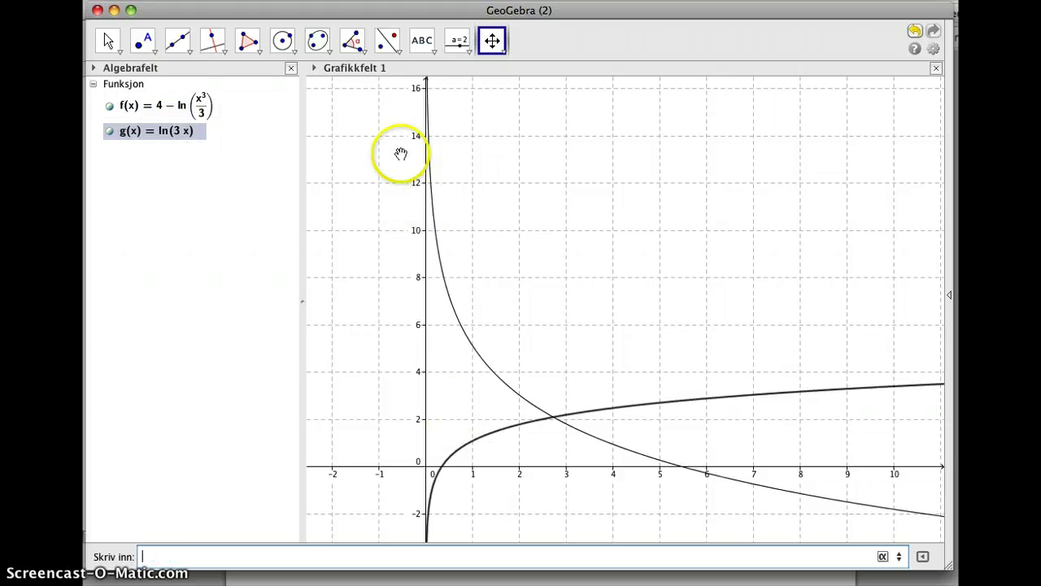
Place a point at the intersection of f and g and set its label to Navn og verdi
left_click(142, 39)
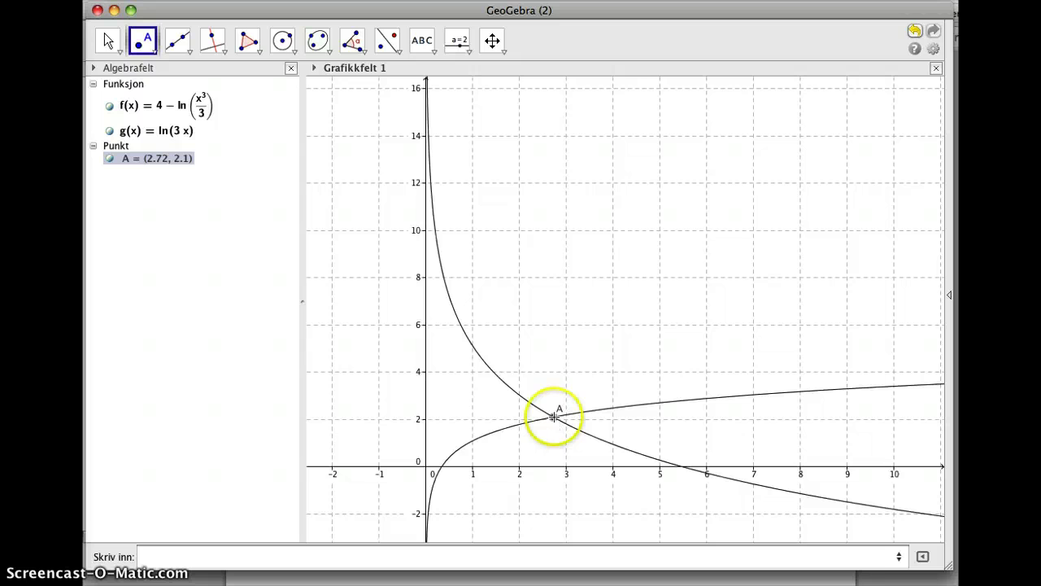
right_click(553, 417)
left_click(582, 567)
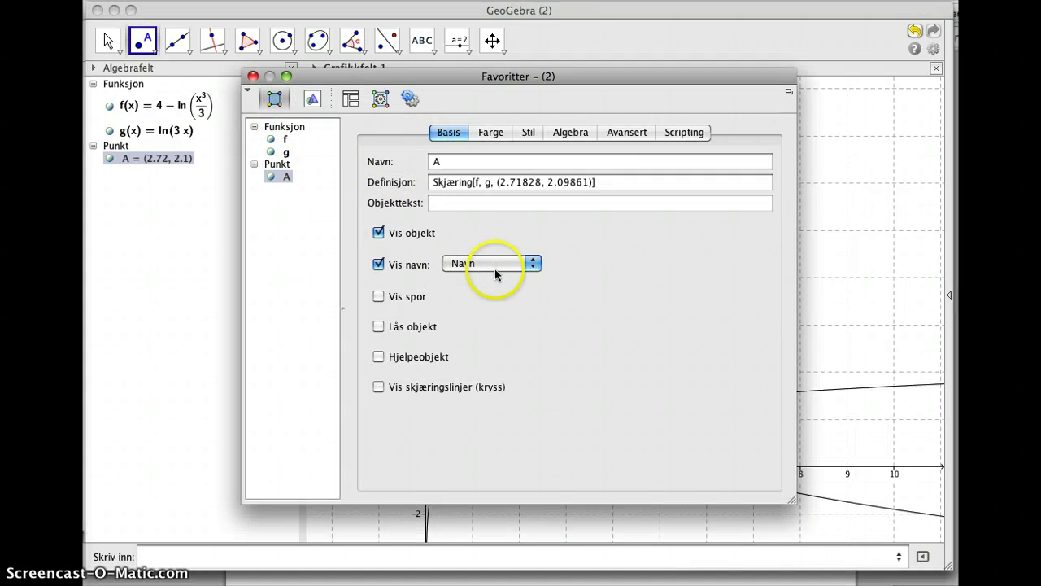
left_click(495, 268)
left_click(472, 286)
left_click(488, 267)
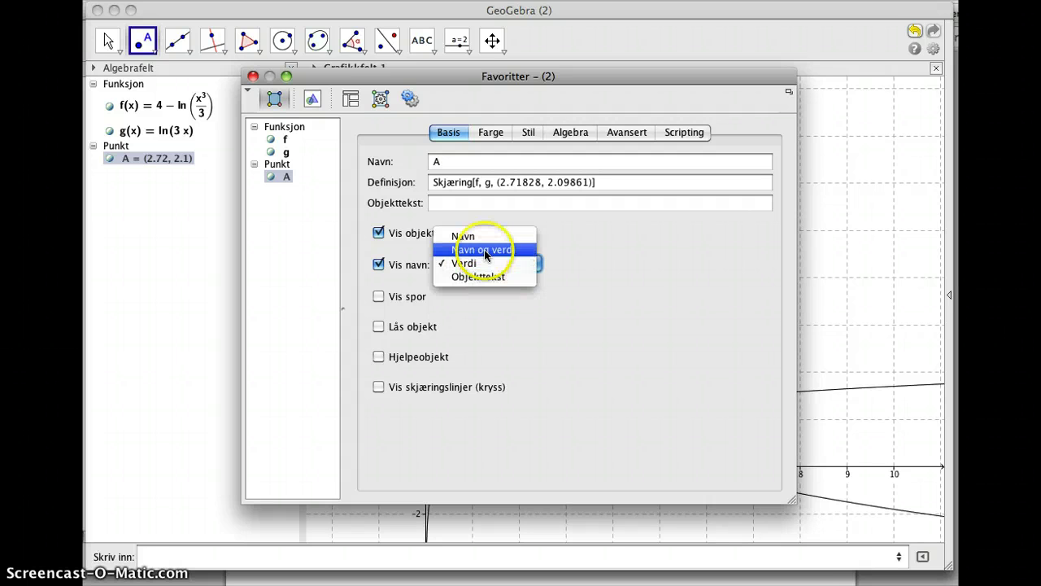
left_click(486, 251)
Show the labels of functions g and f as Navn og verdi and close the properties window
left_click(285, 152)
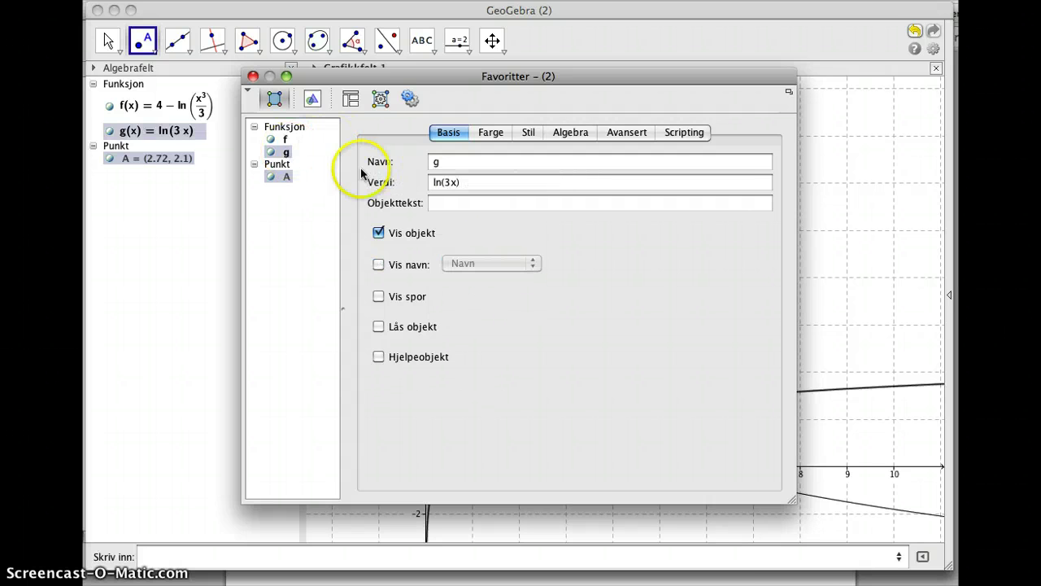
left_click(378, 265)
left_click(468, 259)
left_click(476, 275)
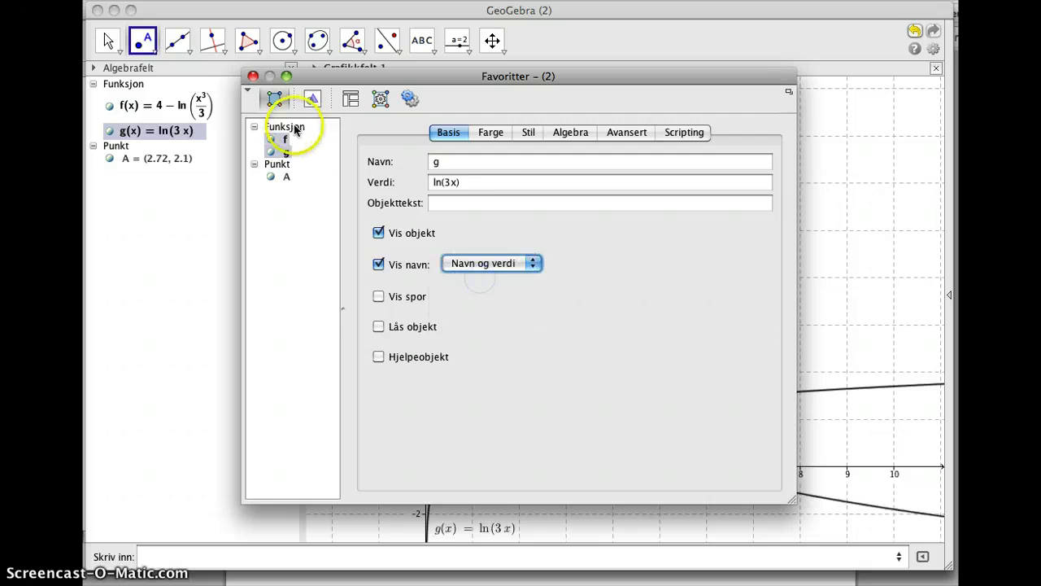
left_click(290, 140, "shift")
left_click(287, 139)
left_click(378, 264)
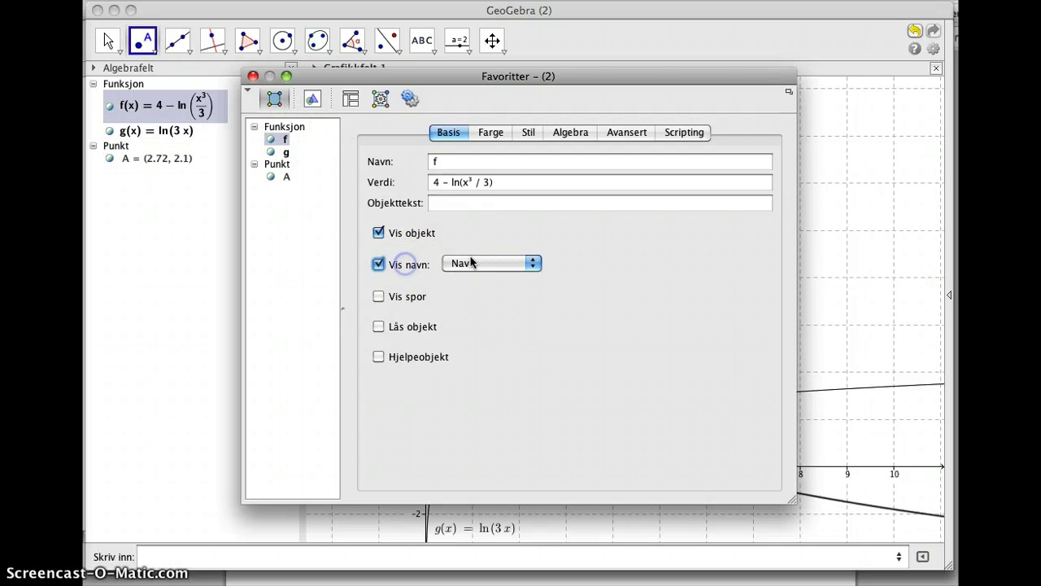
left_click(480, 263)
left_click(477, 278)
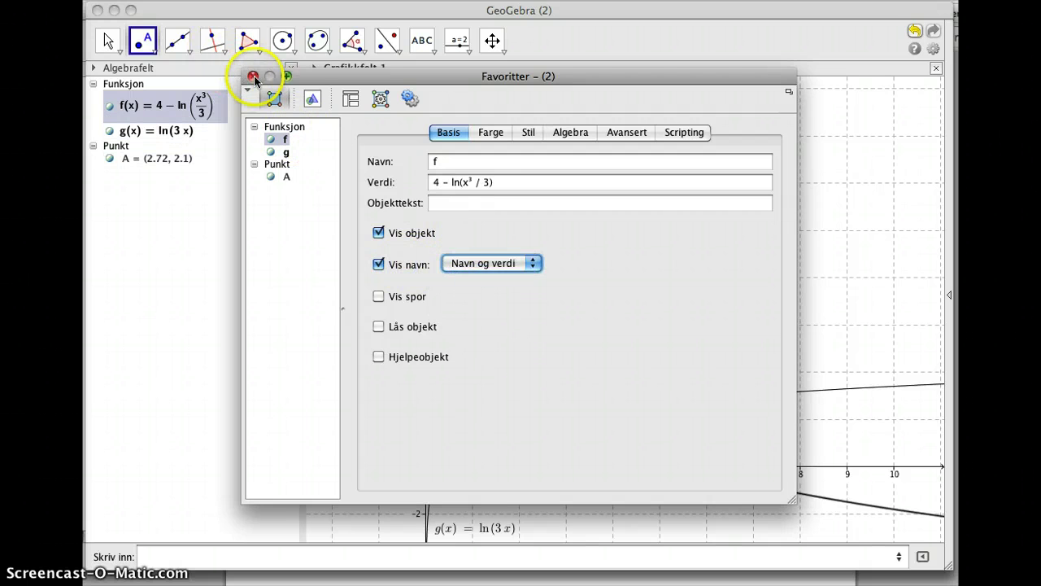
left_click(253, 76)
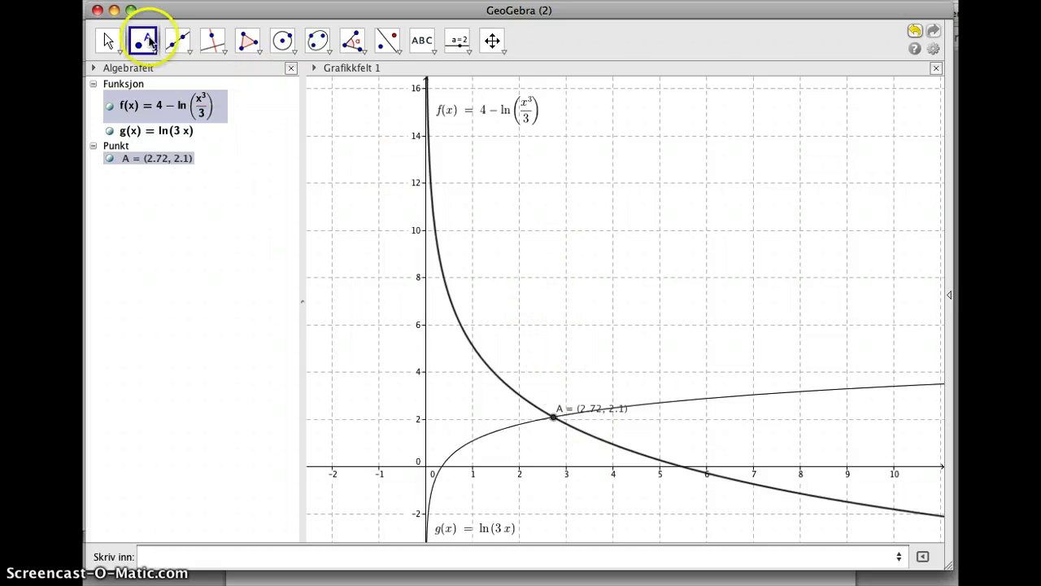
Move the label of intersection point A clear of the curves, just above the point
left_click(108, 41)
left_click_drag(570, 412, 560, 402)
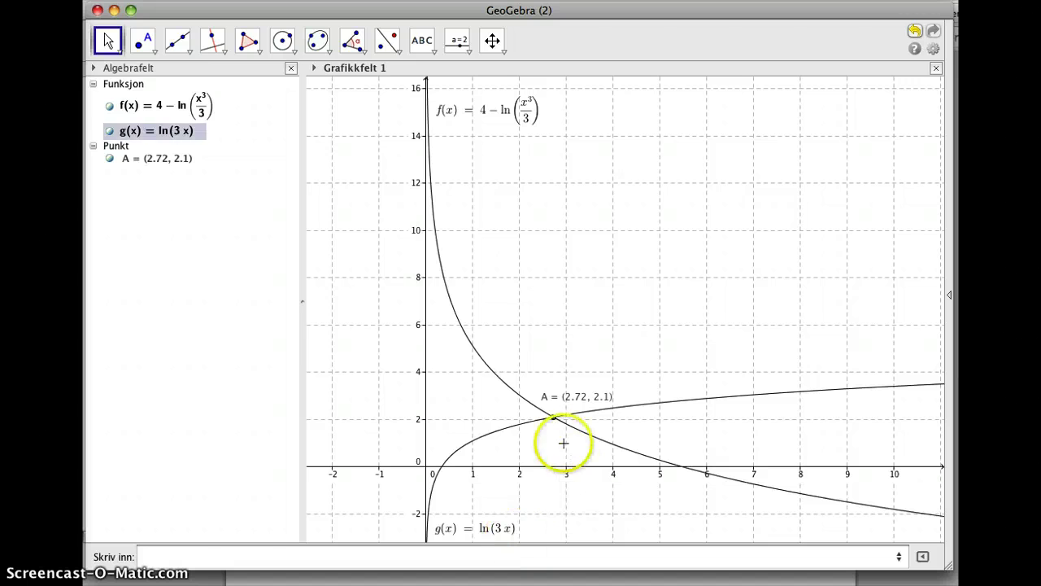
left_click(576, 400)
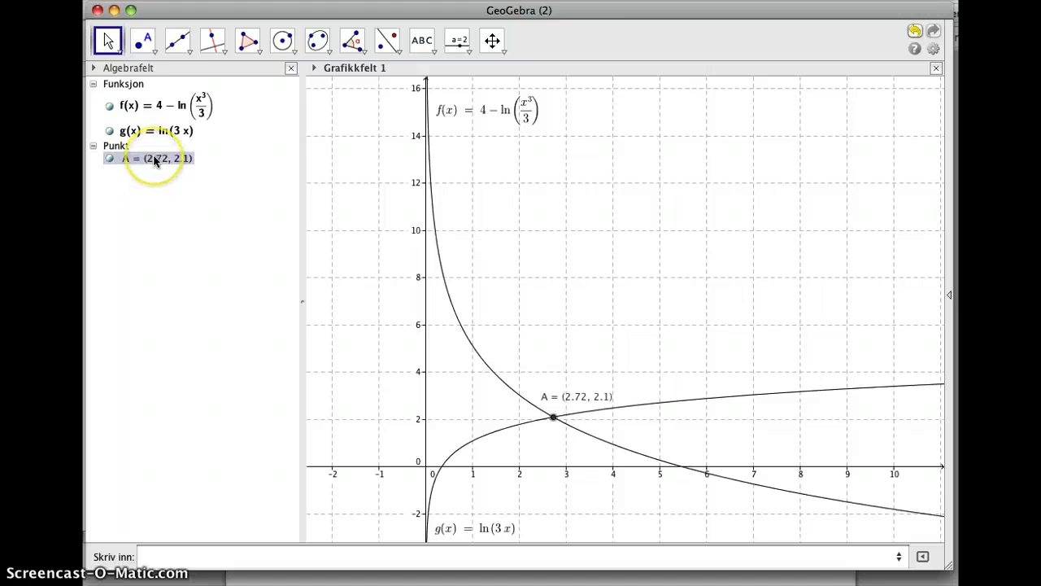
Read Oppgave 6 in the browser worksheet, return to GeoGebra and delete point A and the functions g and f
key("super+Tab")
scroll(355, 345, "down", 1)
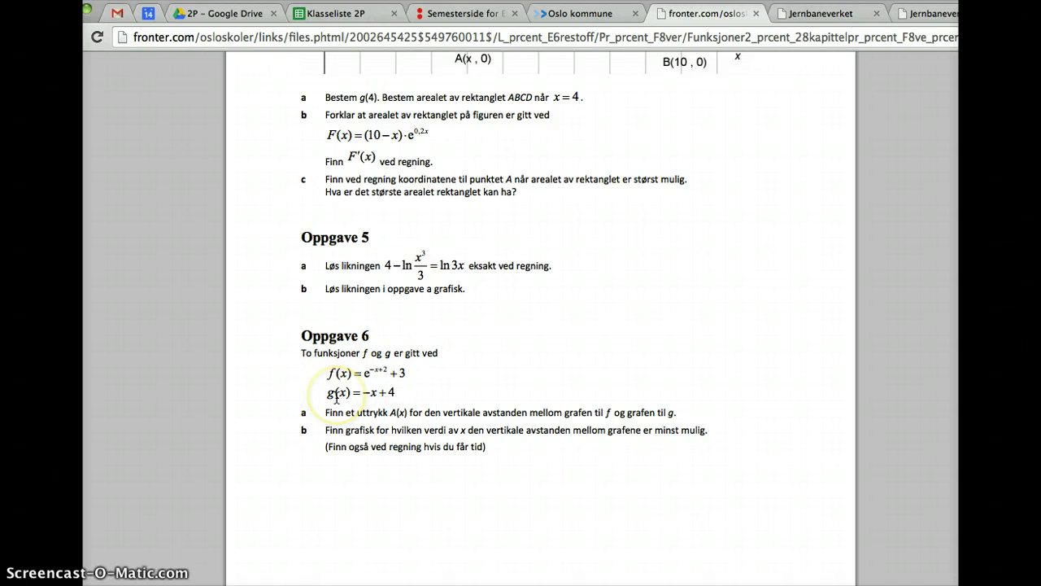
key("super+Tab")
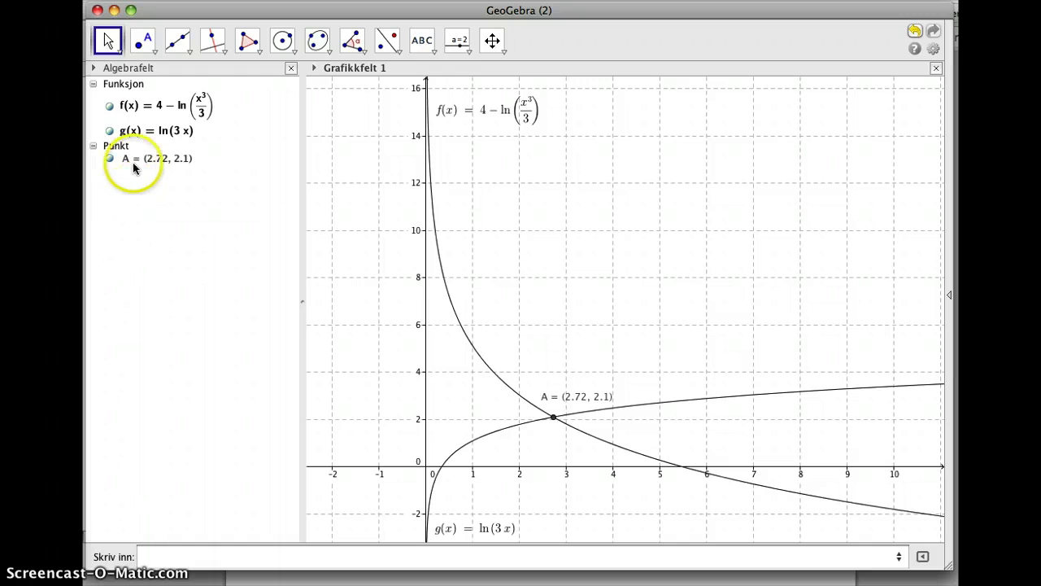
right_click(133, 162)
left_click(166, 293)
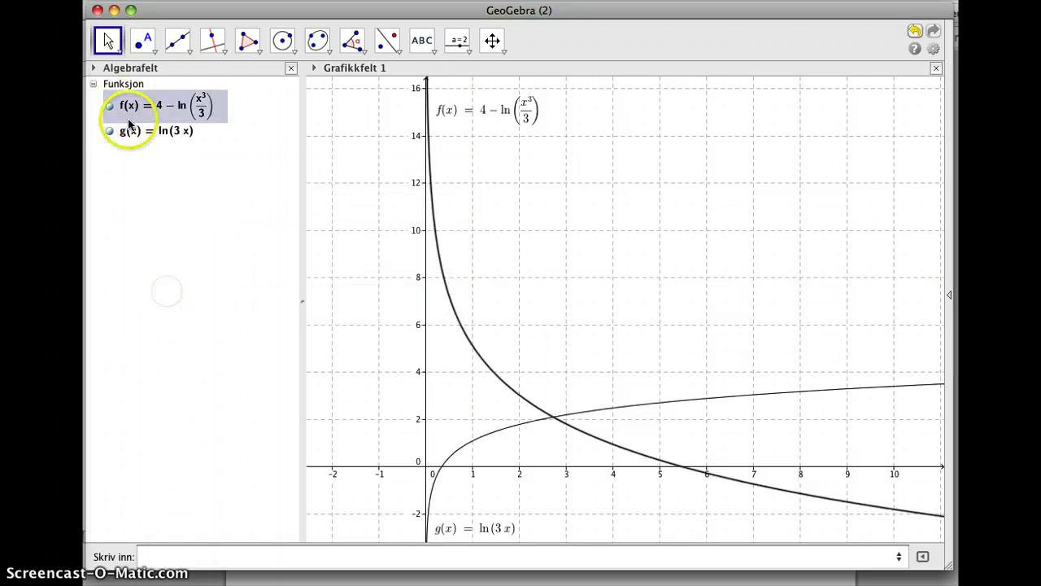
left_click(128, 132)
right_click(127, 131)
left_click(138, 237)
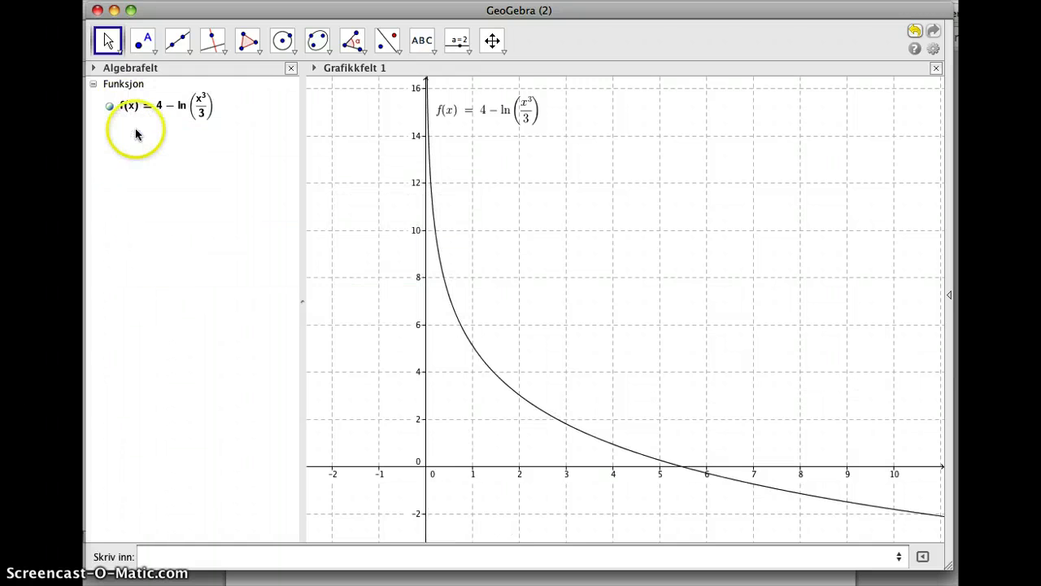
left_click(137, 107)
right_click(139, 106)
left_click(159, 220)
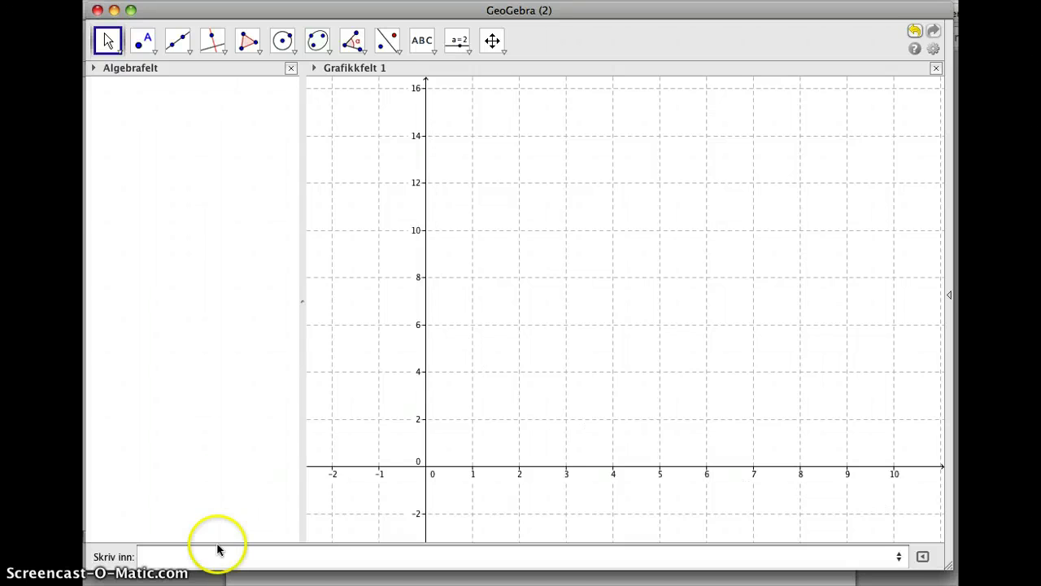
Enter the first Oppgave 6 function, e^(-x+2)+3, in GeoGebra, checking its expression against the browser worksheet
left_click(215, 554)
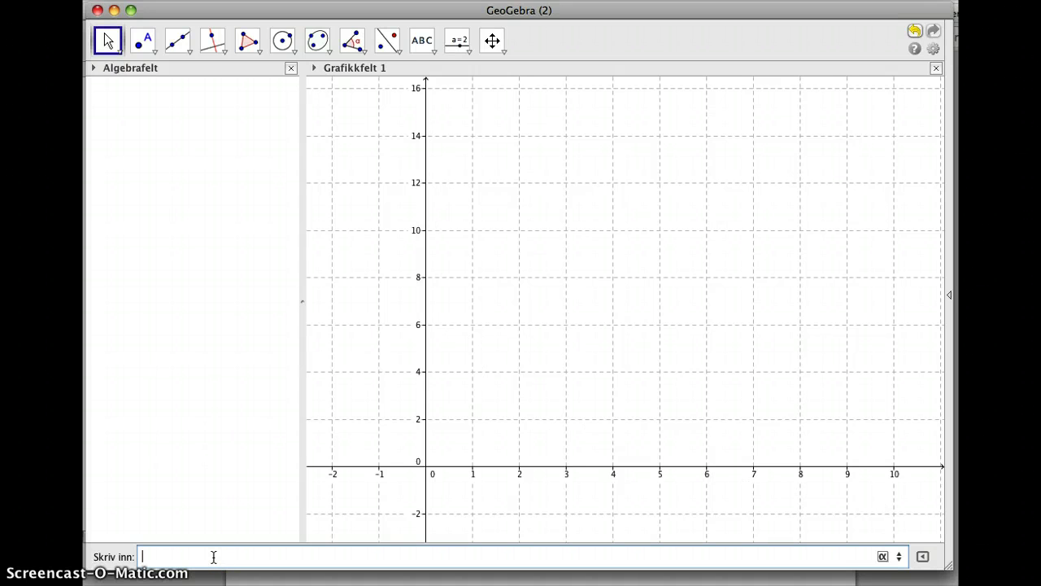
key("super+Tab")
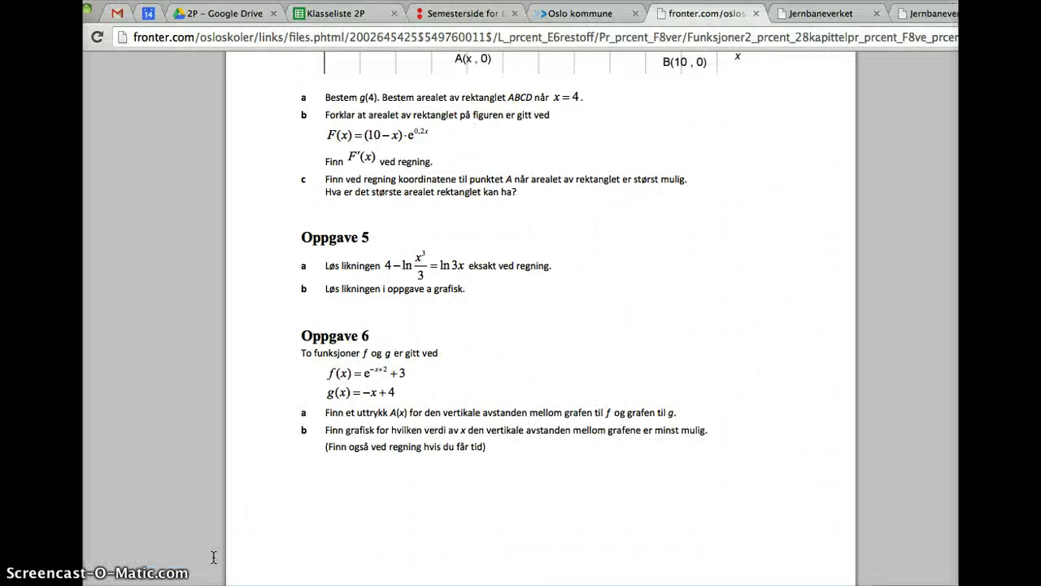
key("super+Tab")
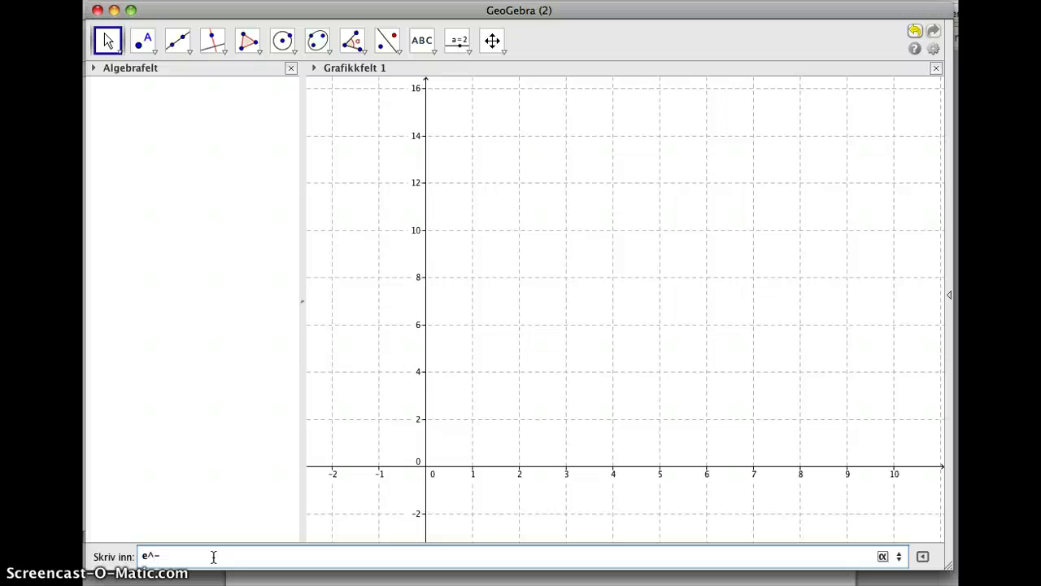
key("super+Tab")
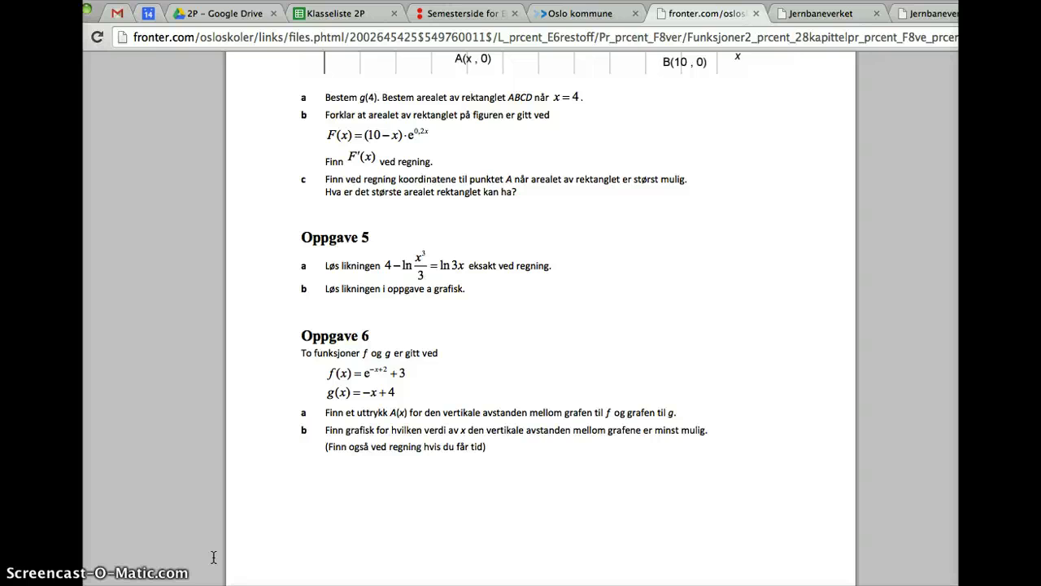
key("super+Tab")
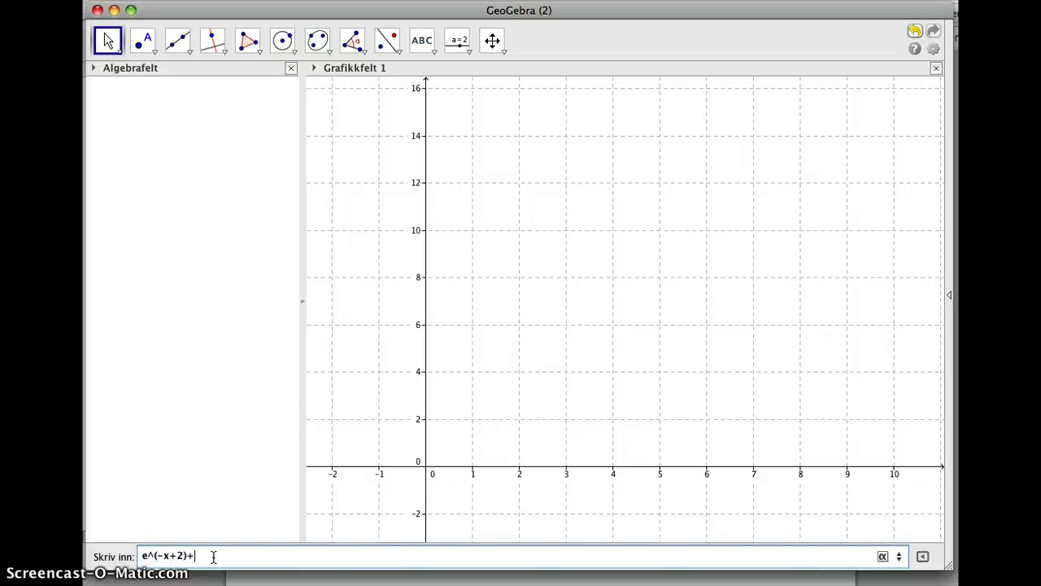
key("super+Tab")
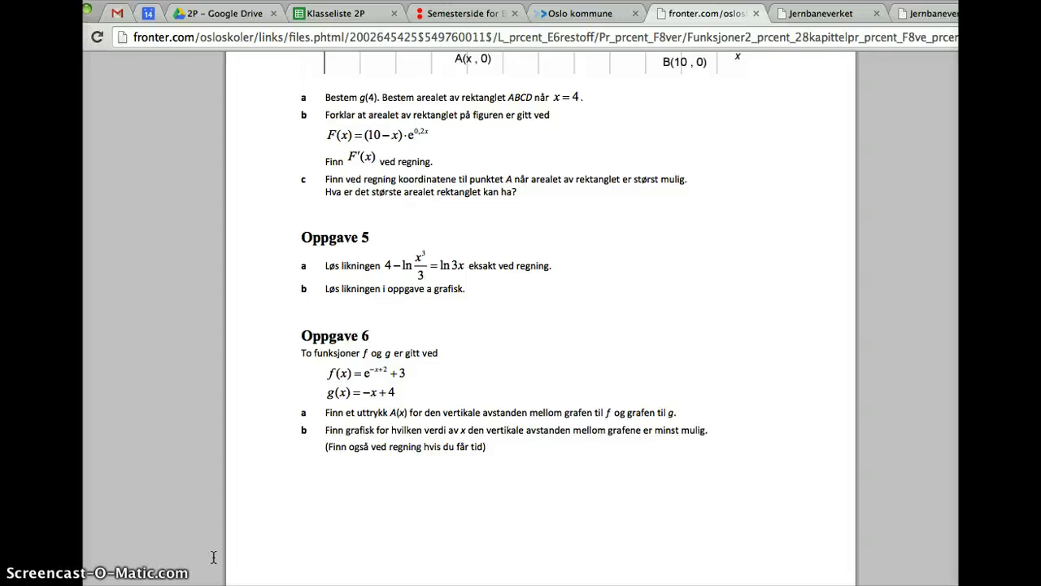
key("super+Tab")
key("Return")
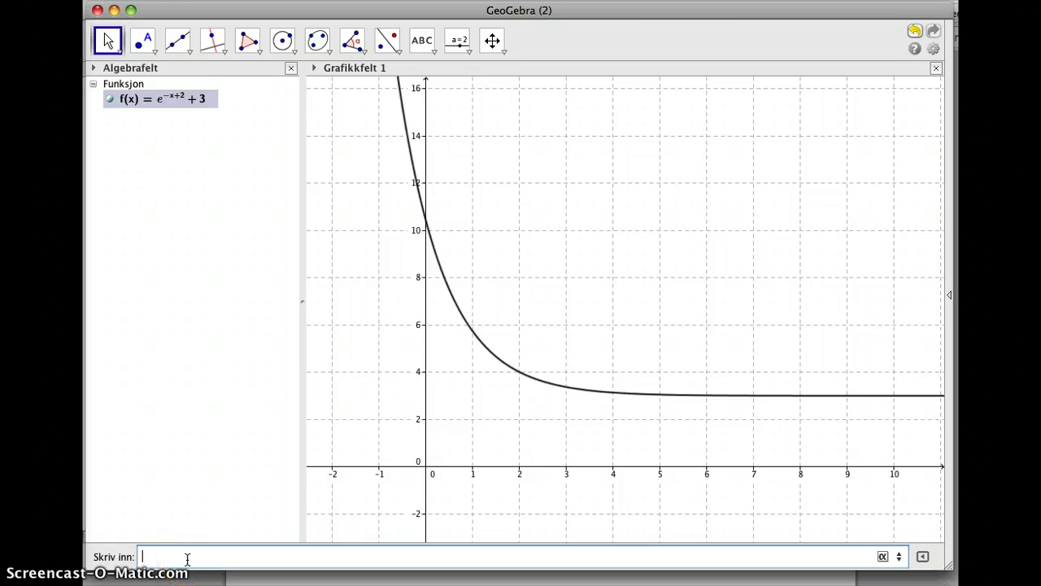
Check g(x) of Oppgave 6 in the browser worksheet and graph -x+4 in GeoGebra
key("super+Tab")
left_click(340, 420)
key("super+Tab")
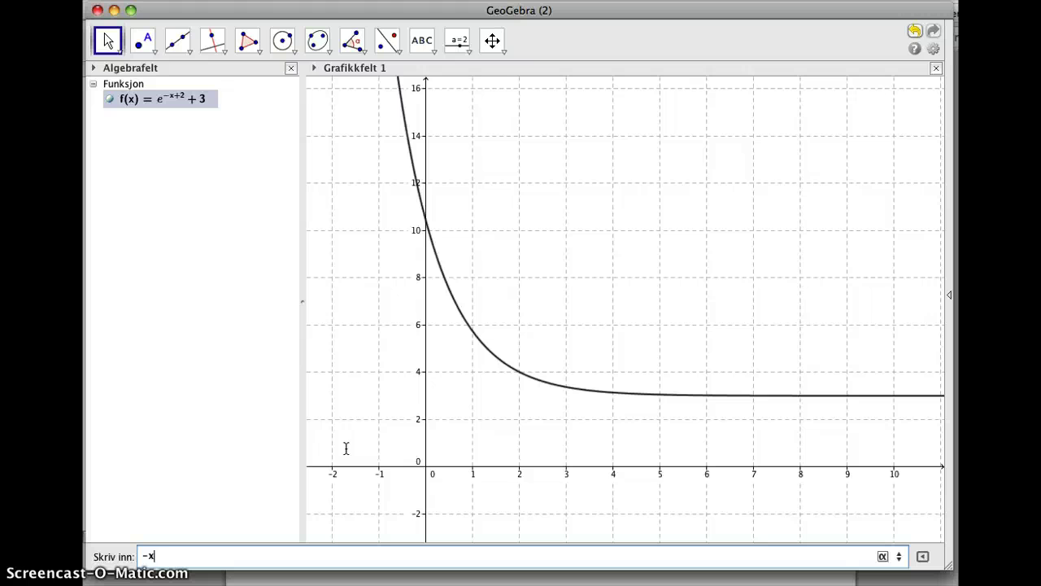
key("Return")
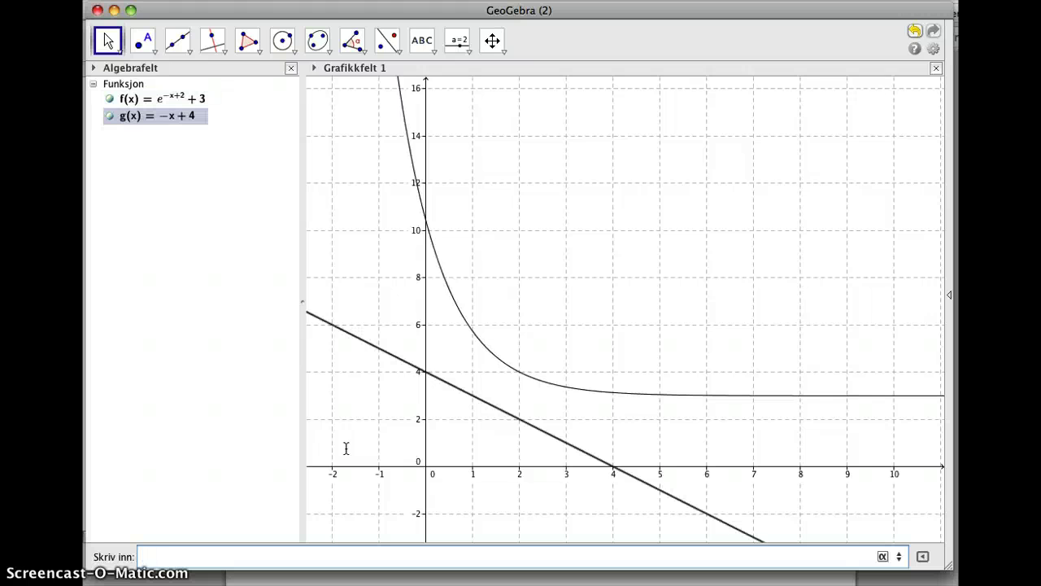
Define the difference function a(x)=f(x)-g(x) and hide the graphs of g and f
left_click(521, 374, "super")
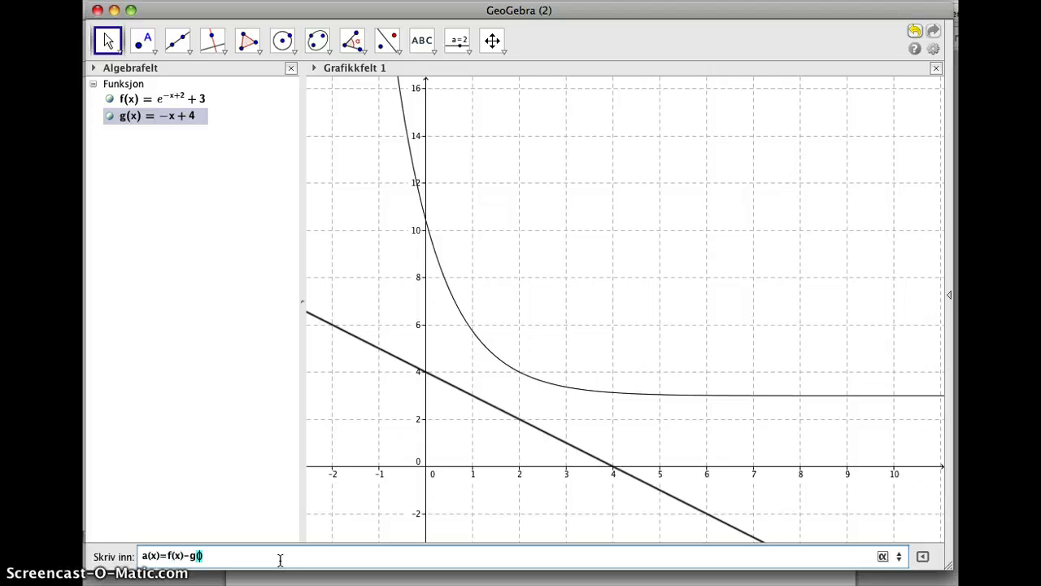
key("Return")
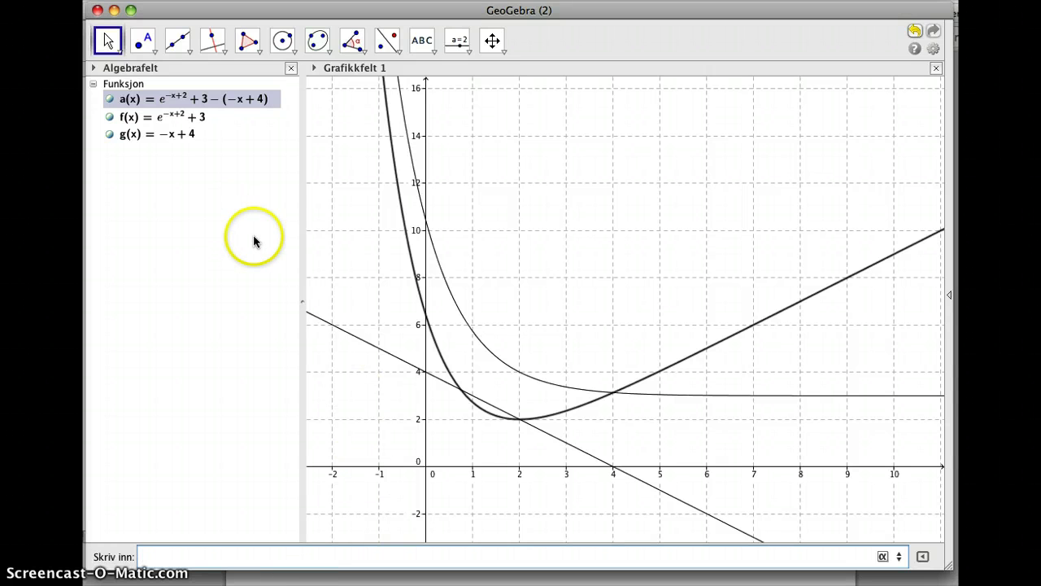
left_click(110, 135)
left_click(109, 117)
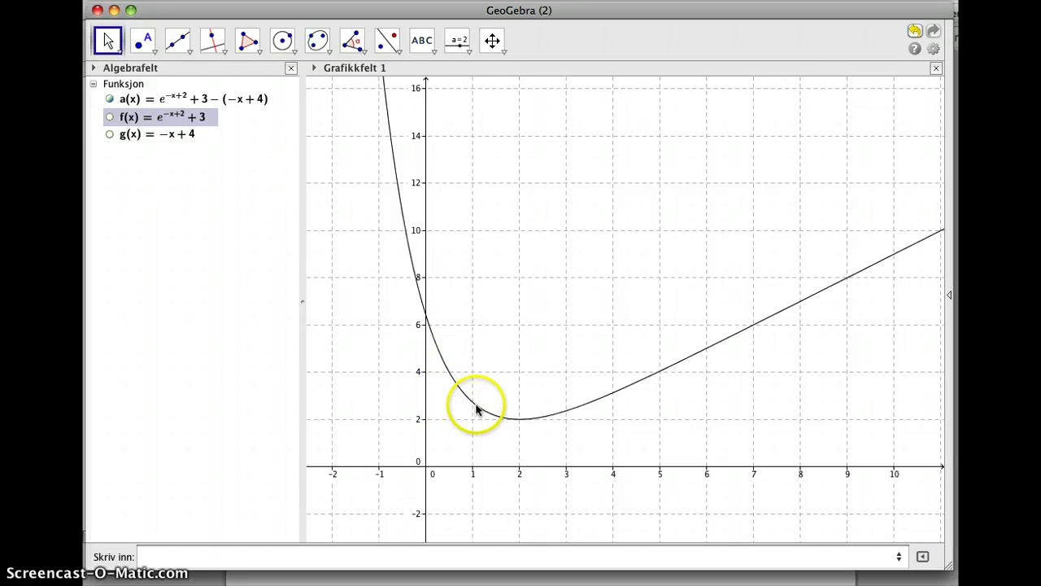
Show the graphs of f and g again to compare their vertical gap with a(x), and hide both again
left_click(110, 117)
left_click(109, 134)
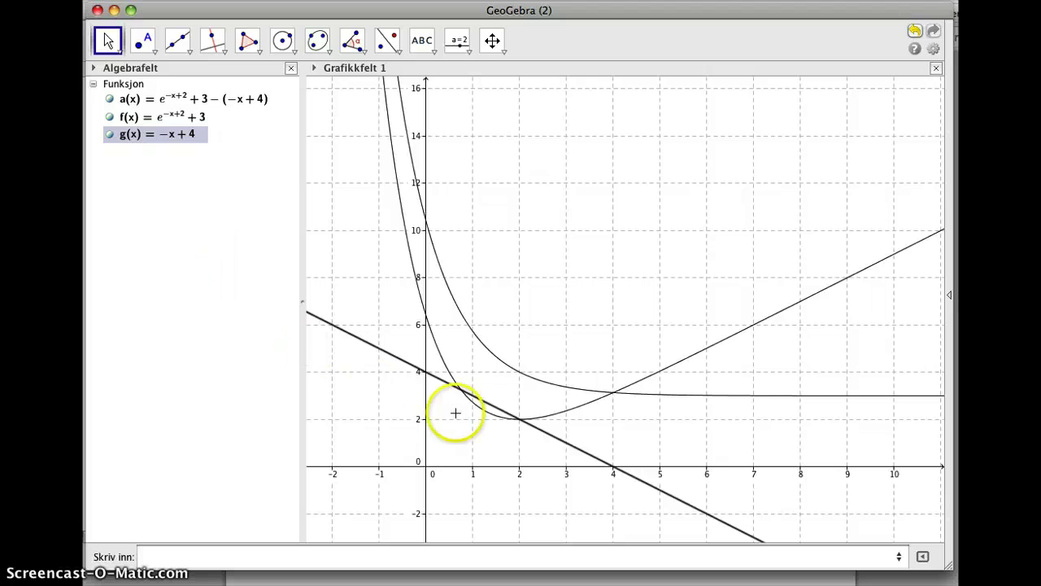
left_click(496, 362, "super")
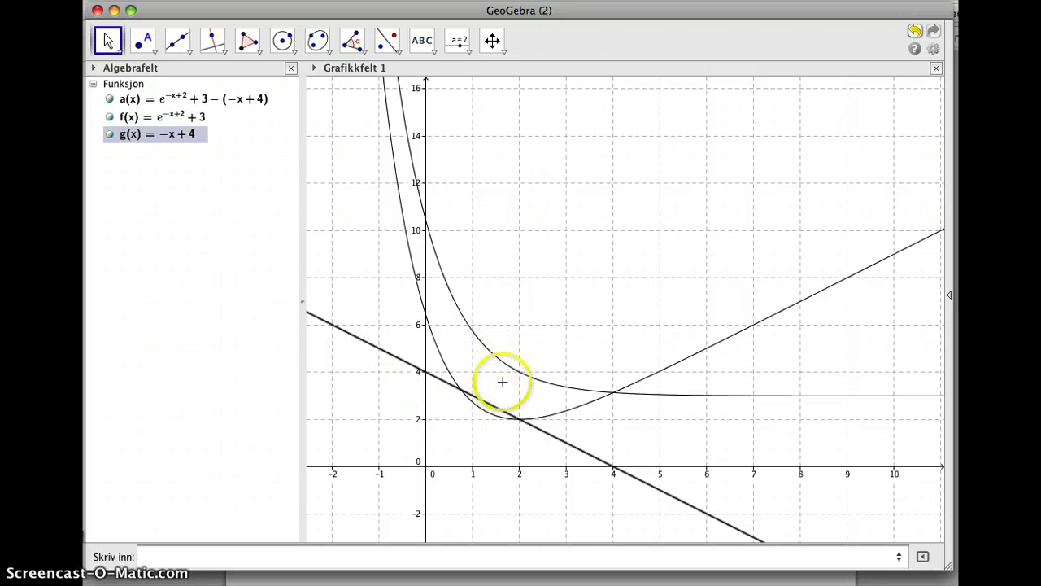
left_click(464, 391)
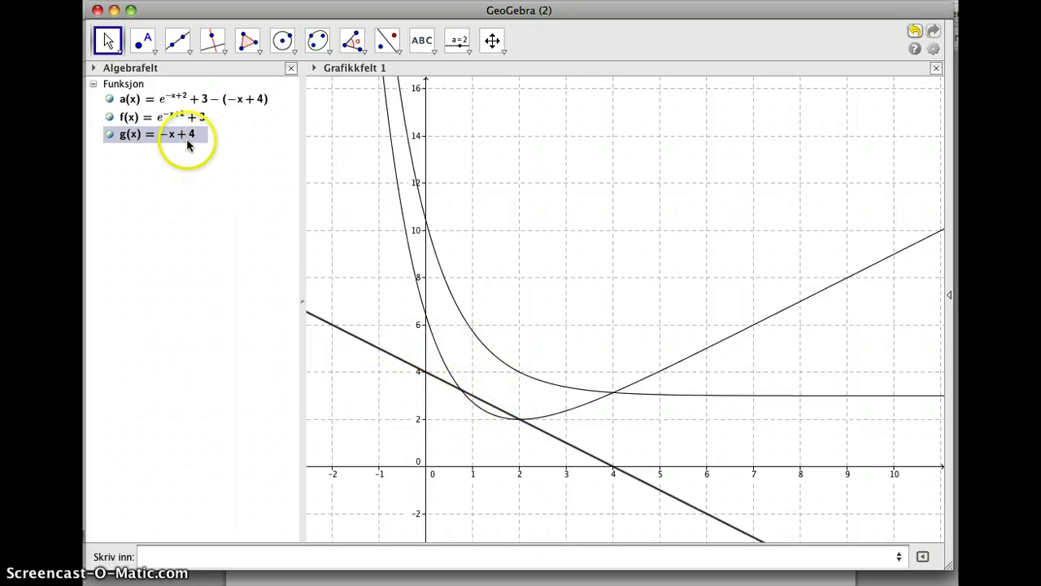
left_click(109, 134)
left_click(110, 118)
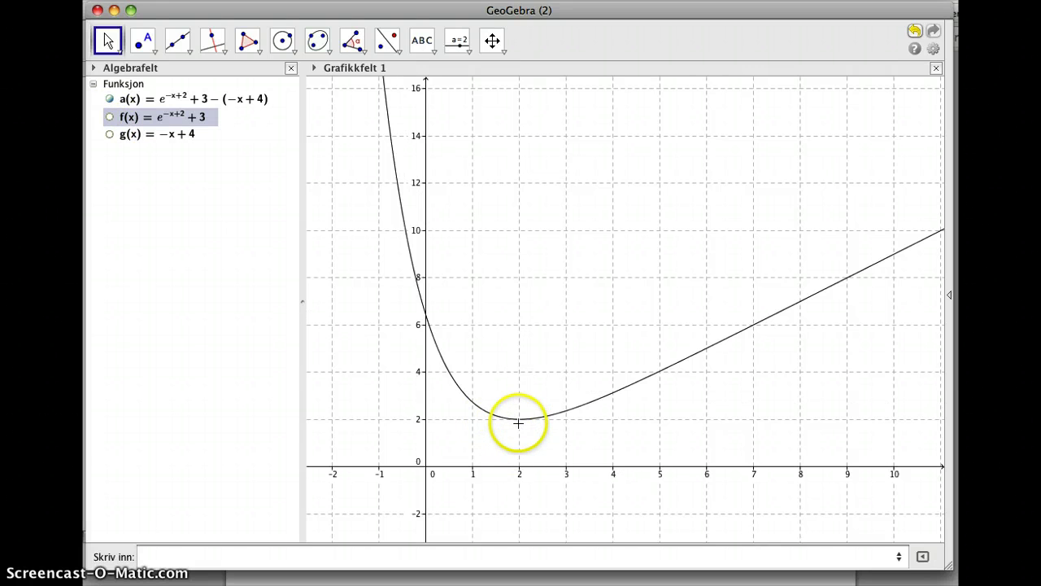
Find the extremum of a between x = 0 and x = 6 with the Ekstremalpunkt command for functions
left_click(460, 557)
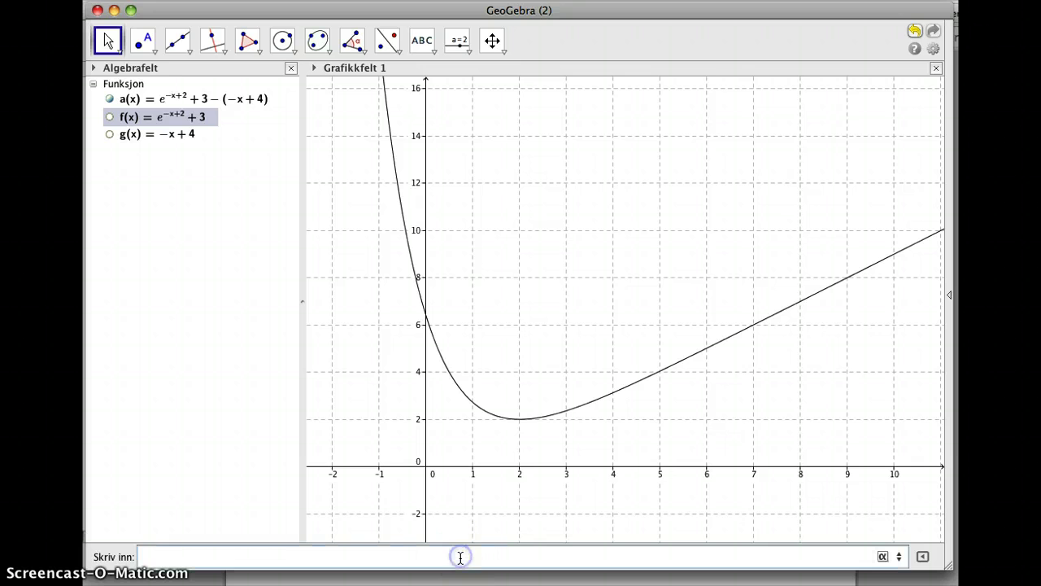
type("ekstre")
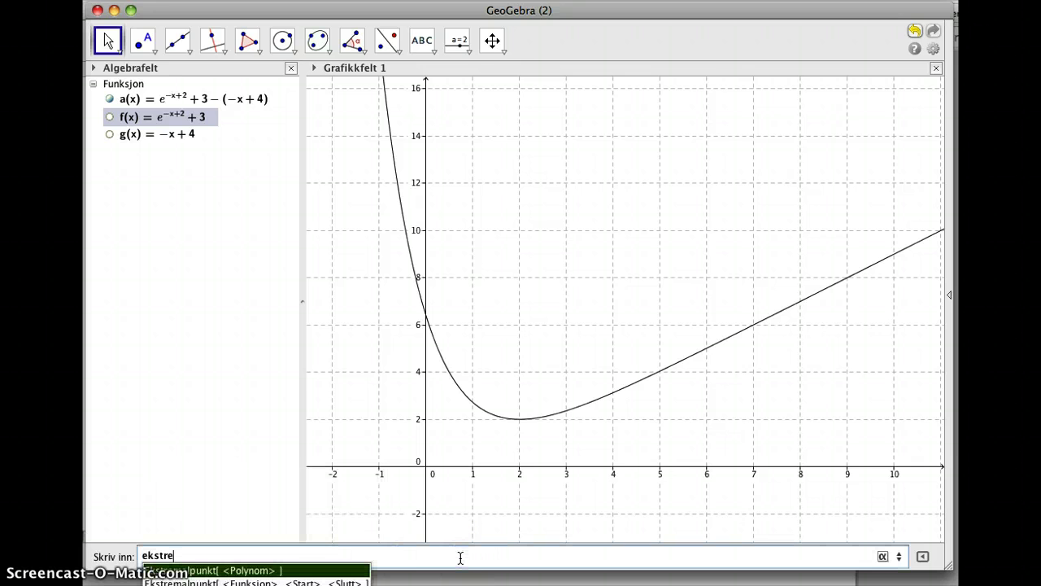
key("Down")
key("Return")
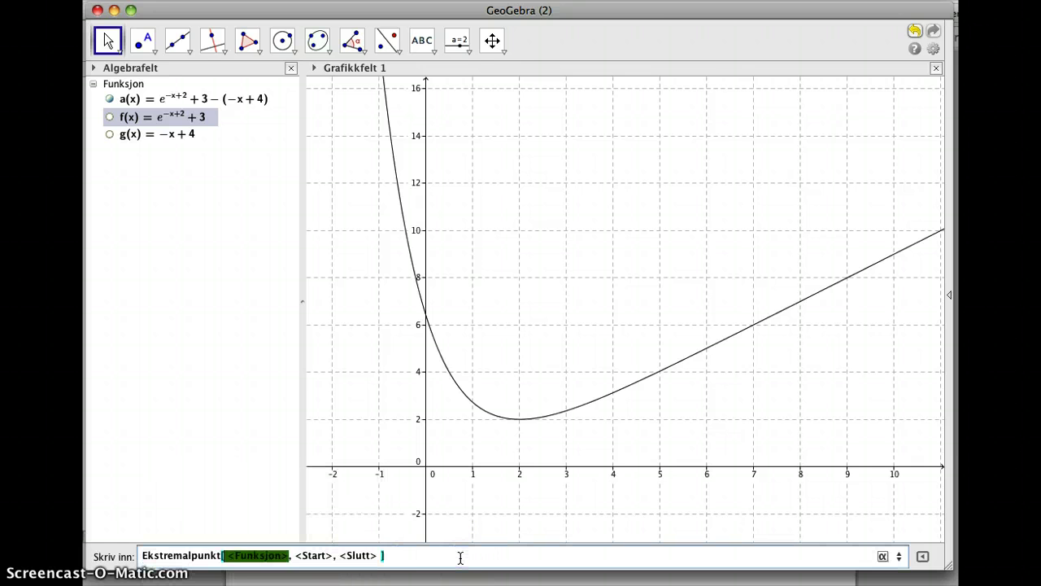
type("a")
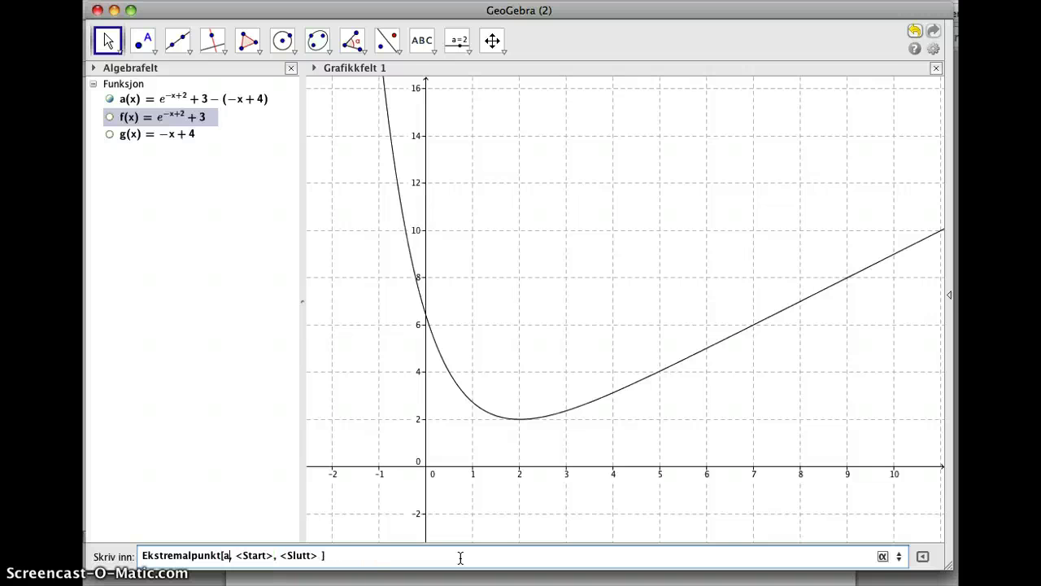
key("Tab")
type("0")
key("Tab")
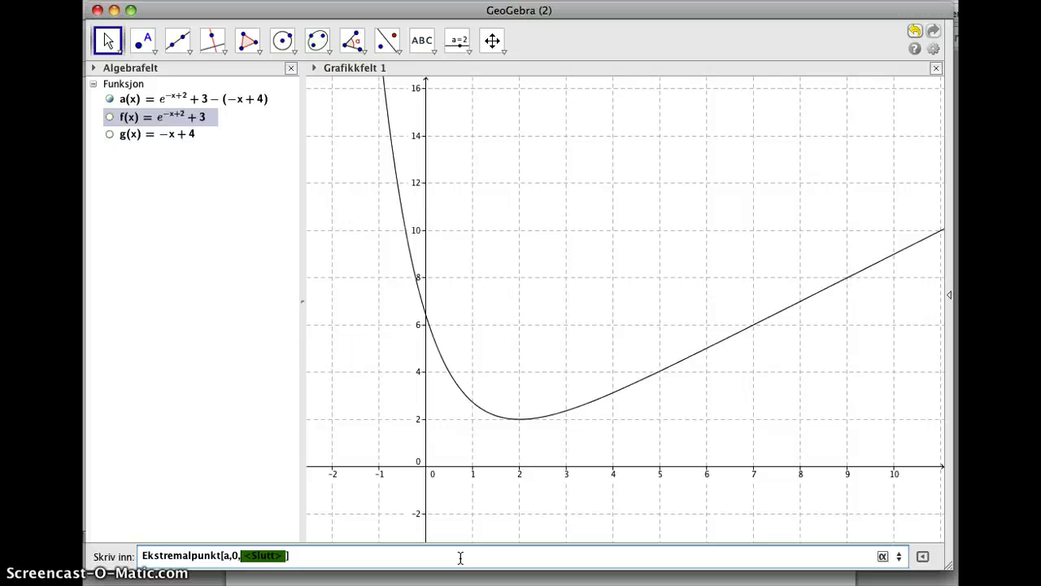
type("5")
key("Return")
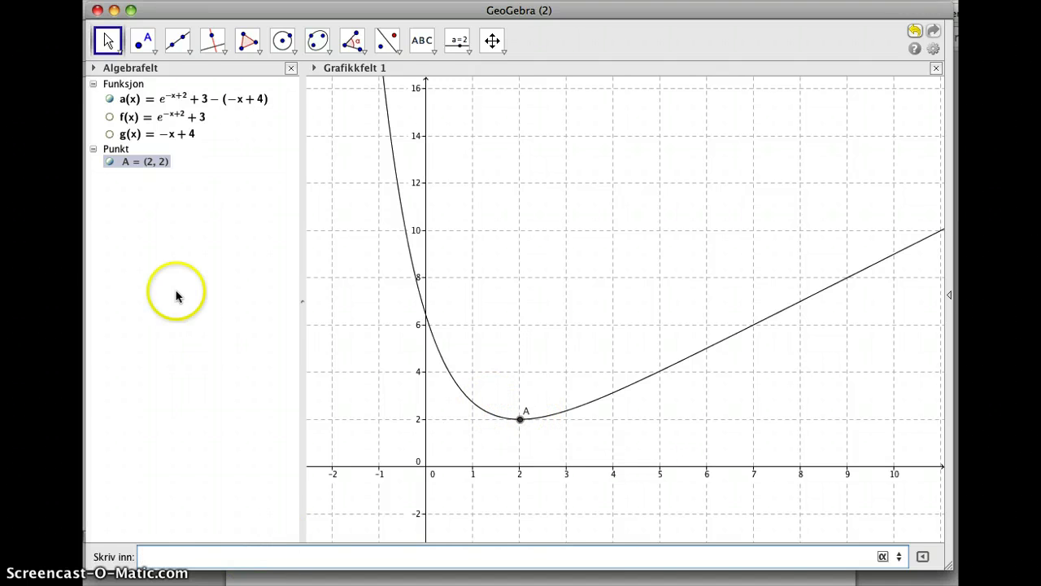
Show the graphs of f and g again and review the tasks up to Oppgave 6 in the browser worksheet
left_click(109, 118)
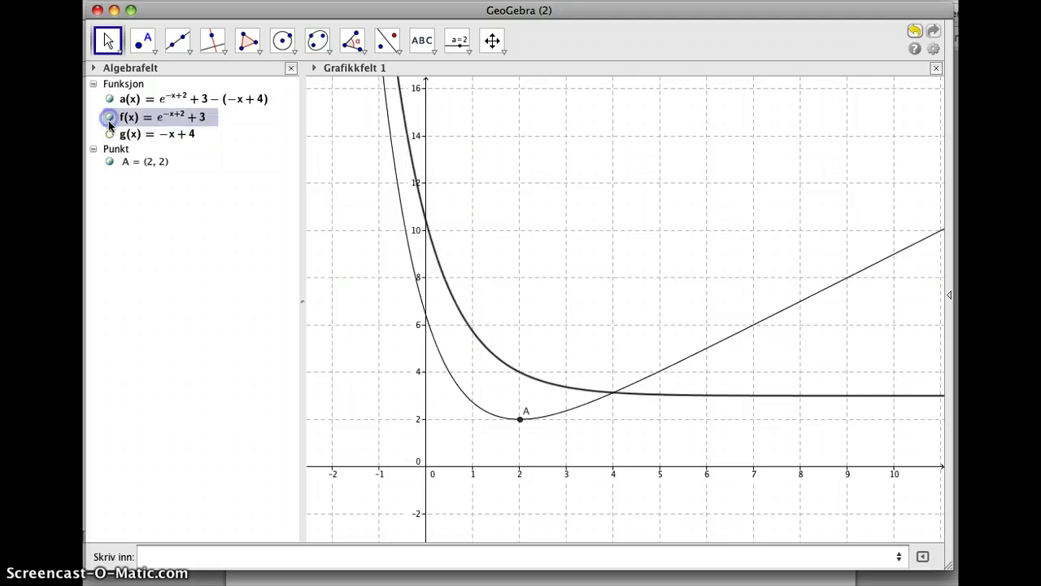
left_click(109, 136)
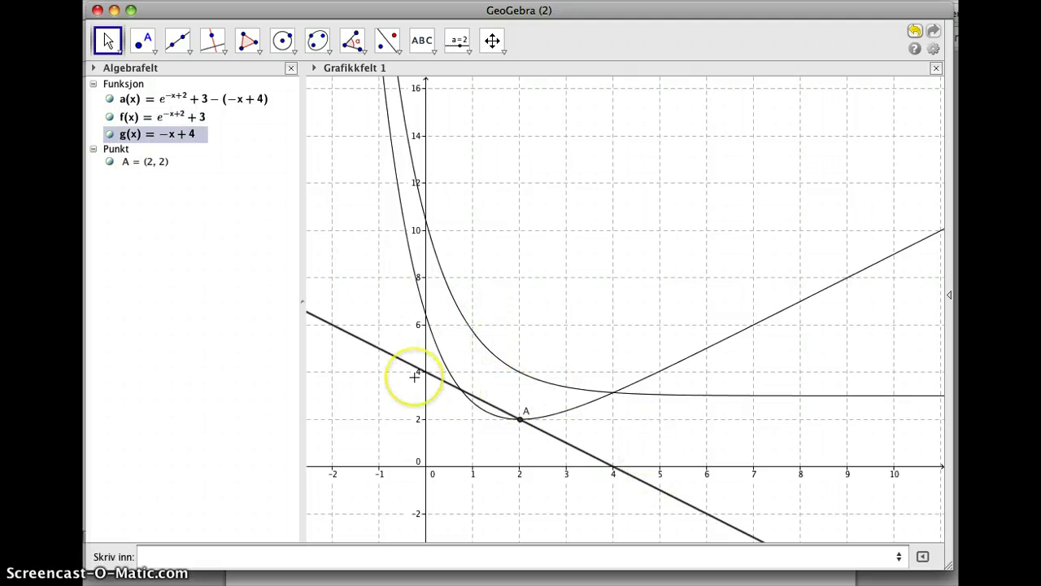
key("super+Tab")
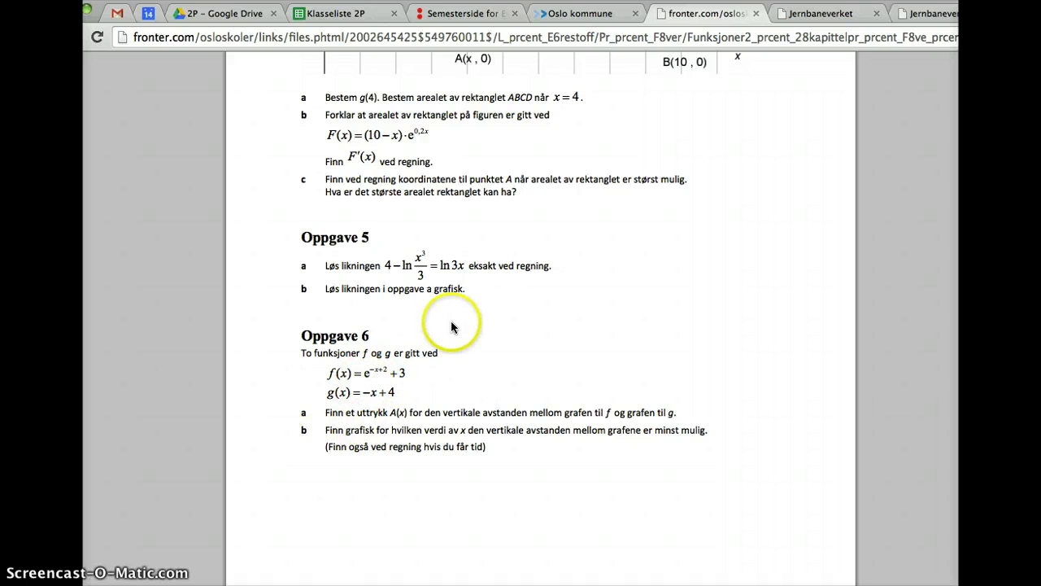
key("super+Tab")
key("super+Tab")
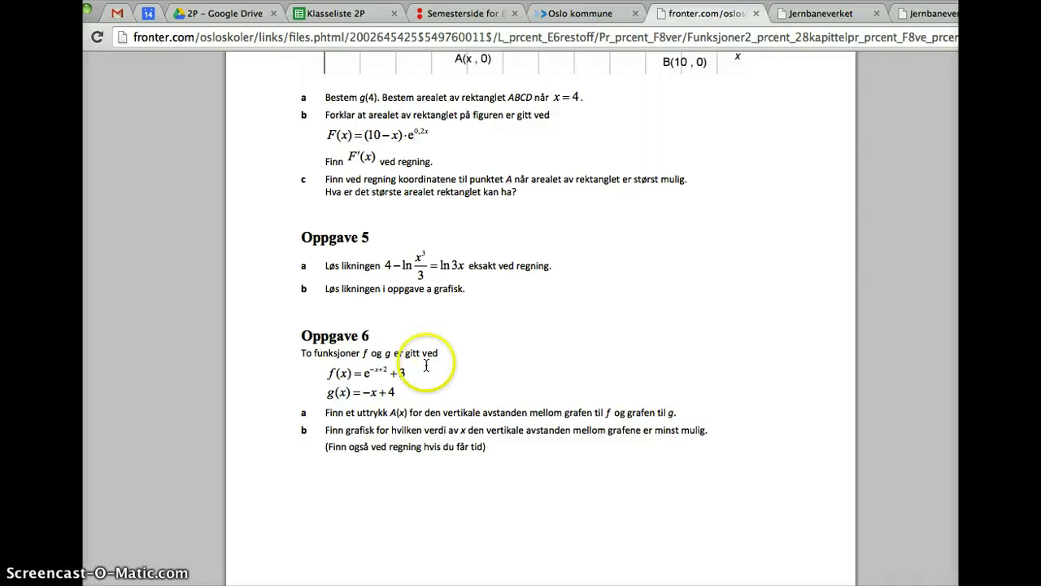
scroll(488, 366, "up", 5)
scroll(427, 366, "up", 5)
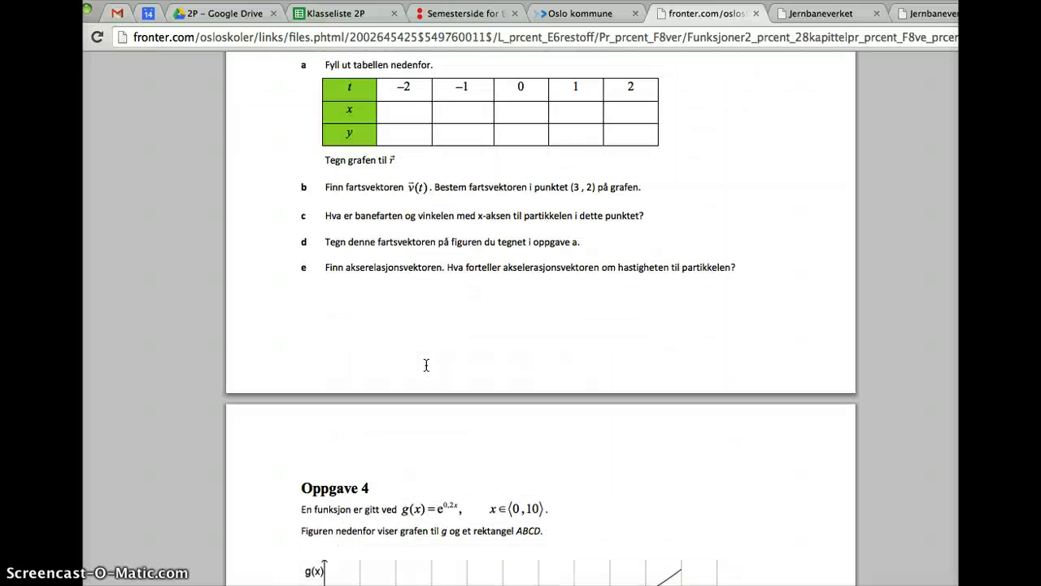
scroll(426, 365, "up", 2)
scroll(427, 365, "down", 2)
scroll(426, 365, "down", 5)
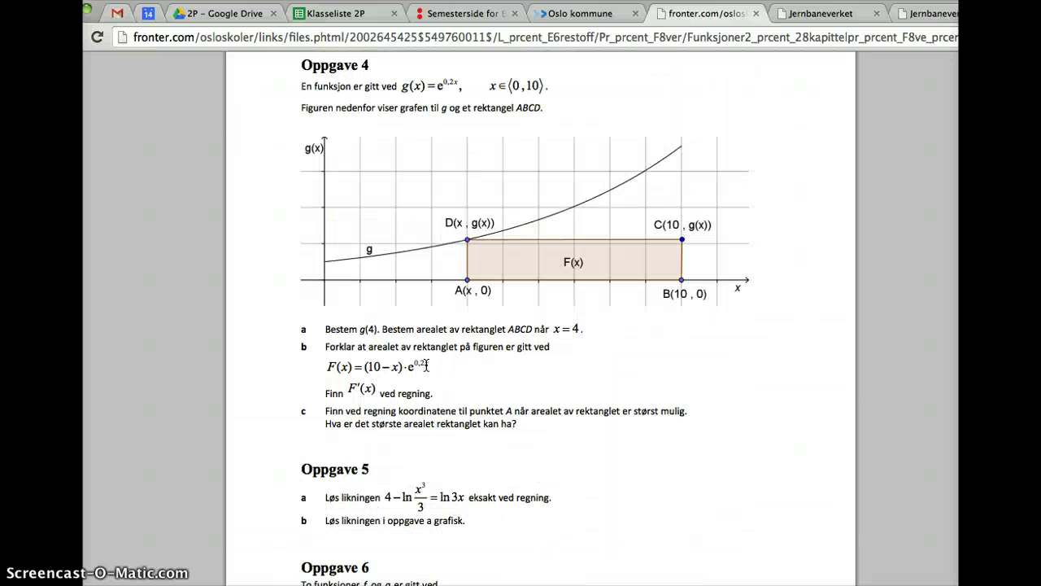
scroll(426, 366, "down", 4)
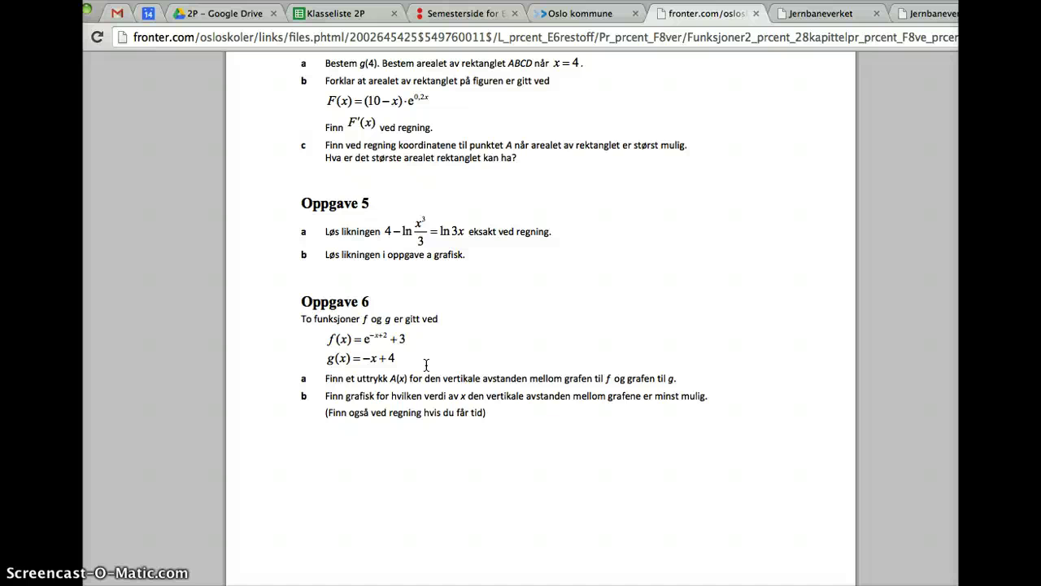
scroll(426, 365, "up", 1)
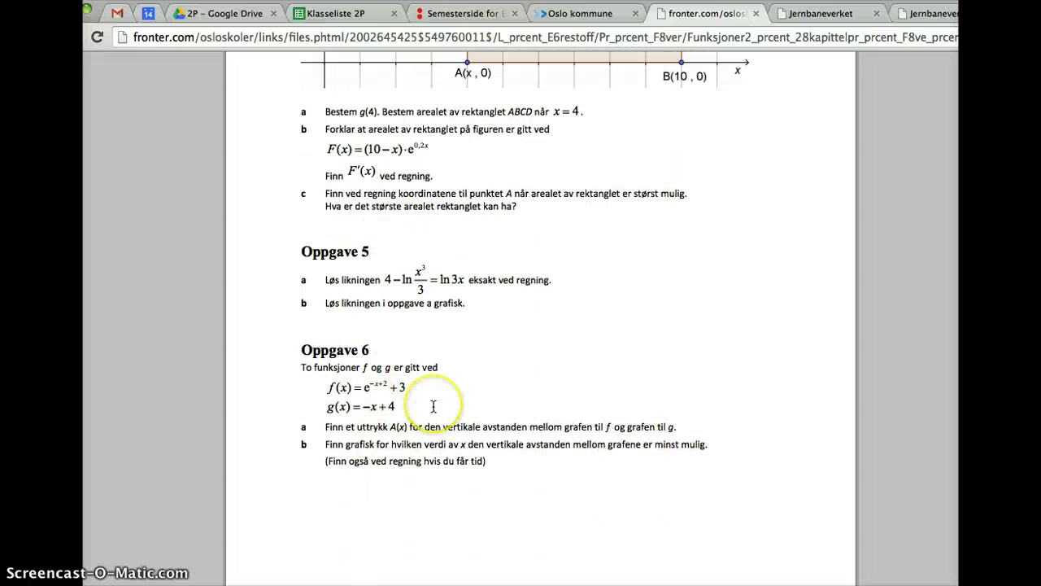
Switch back to GeoGebra and set the label of extremum point A to Navn og verdi
key("super+Tab")
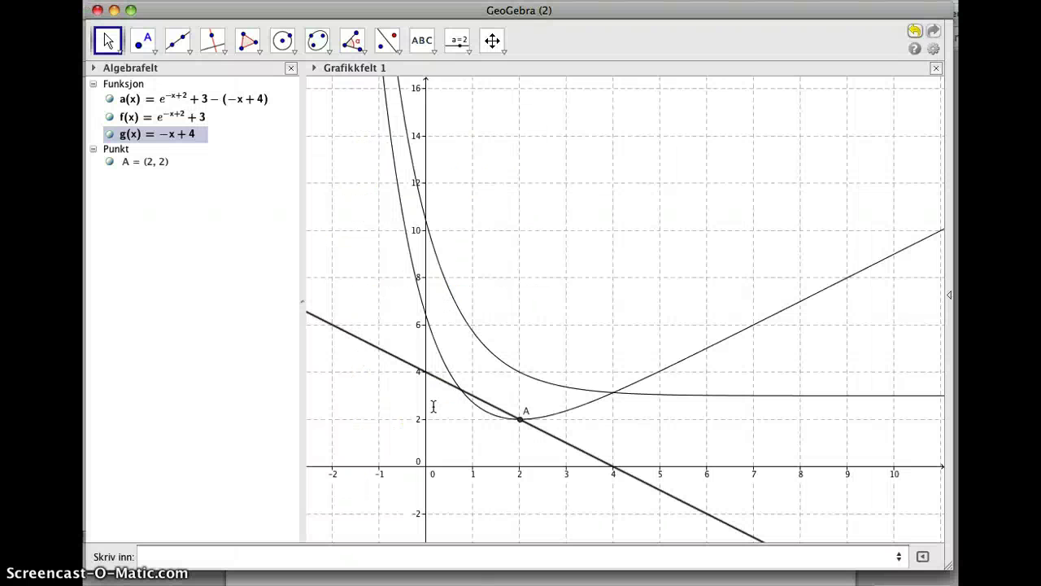
right_click(519, 421)
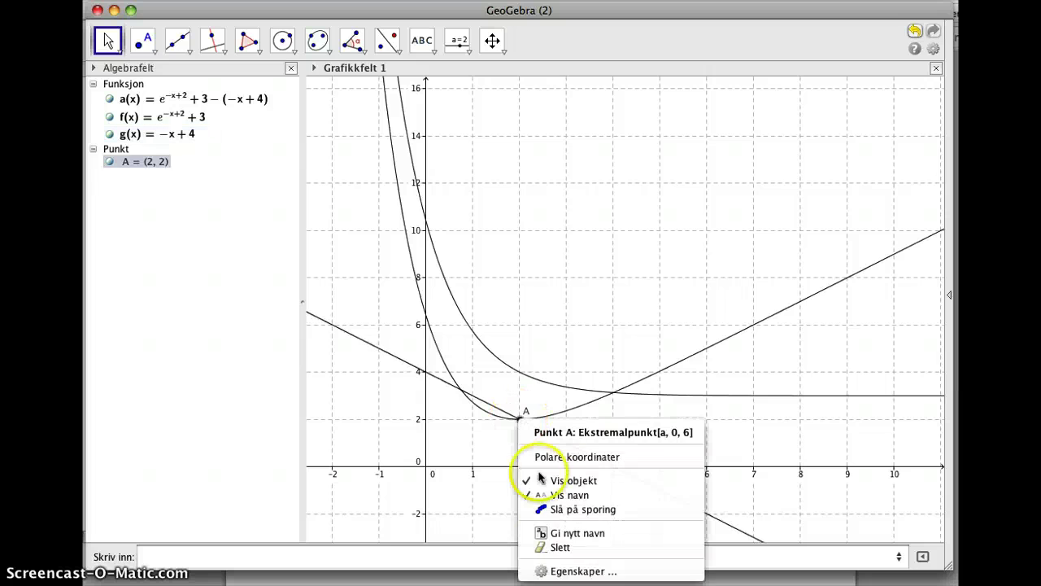
left_click(556, 572)
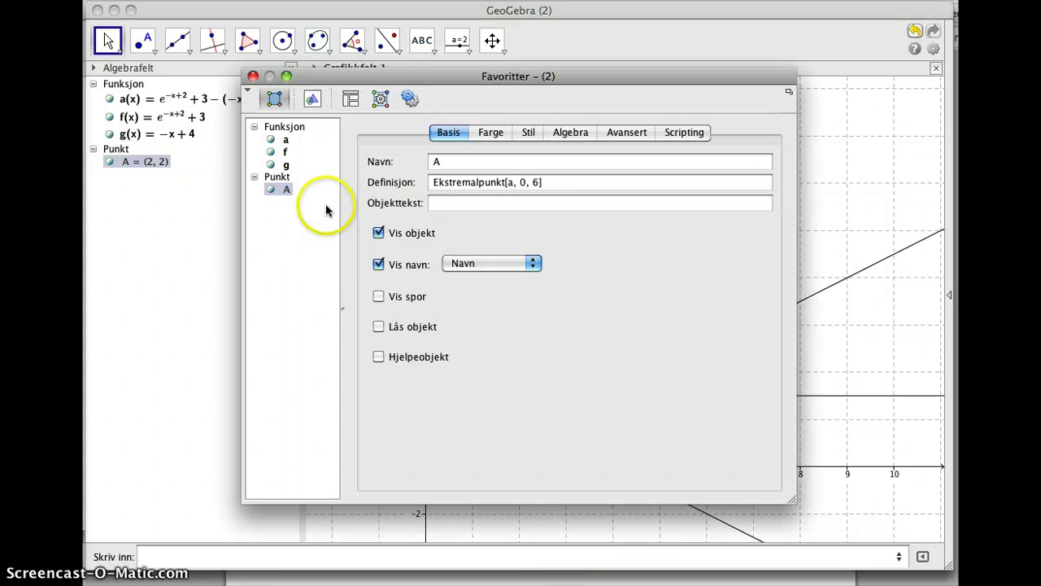
left_click(473, 268)
left_click(480, 278)
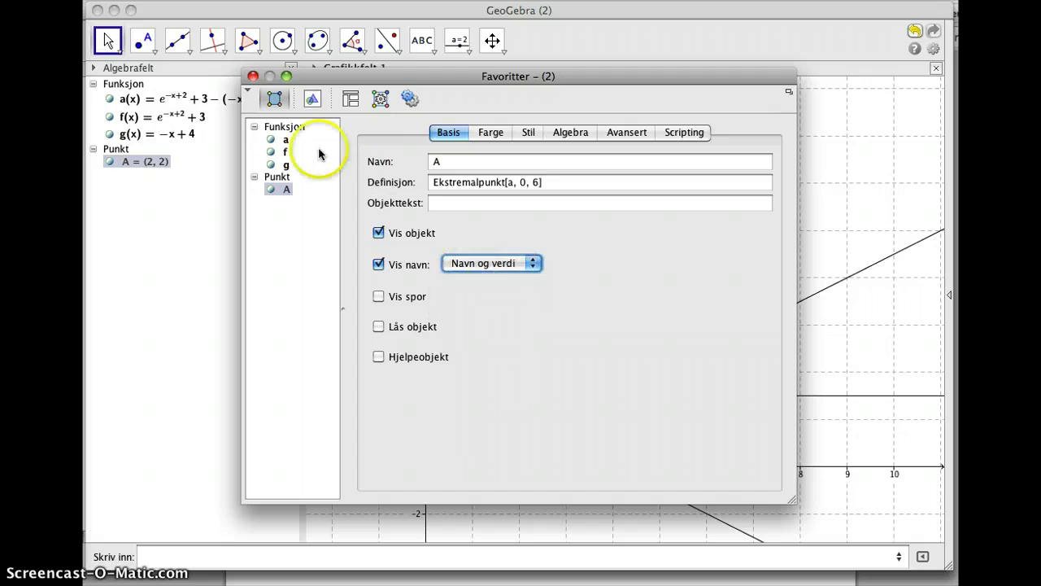
left_click(253, 76)
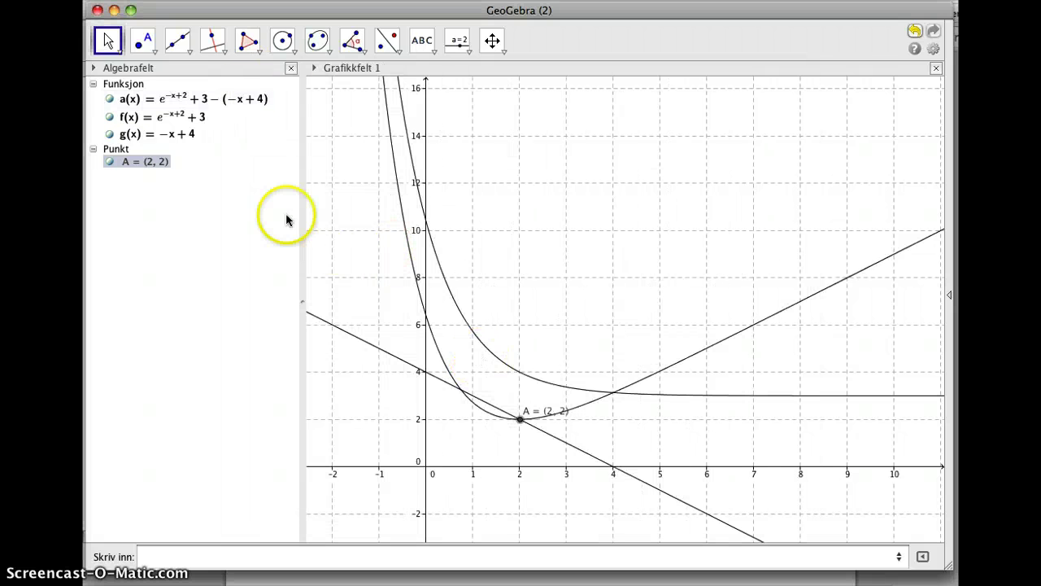
Hide the graphs of g and f and make the input bar ready for a new entry
left_click(109, 134)
left_click(110, 116)
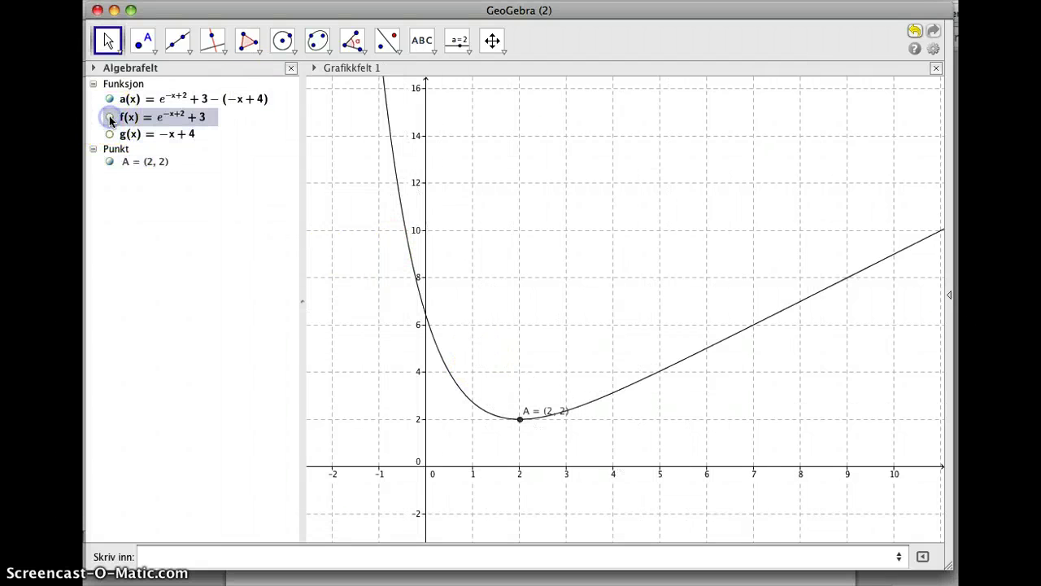
left_click(455, 554)
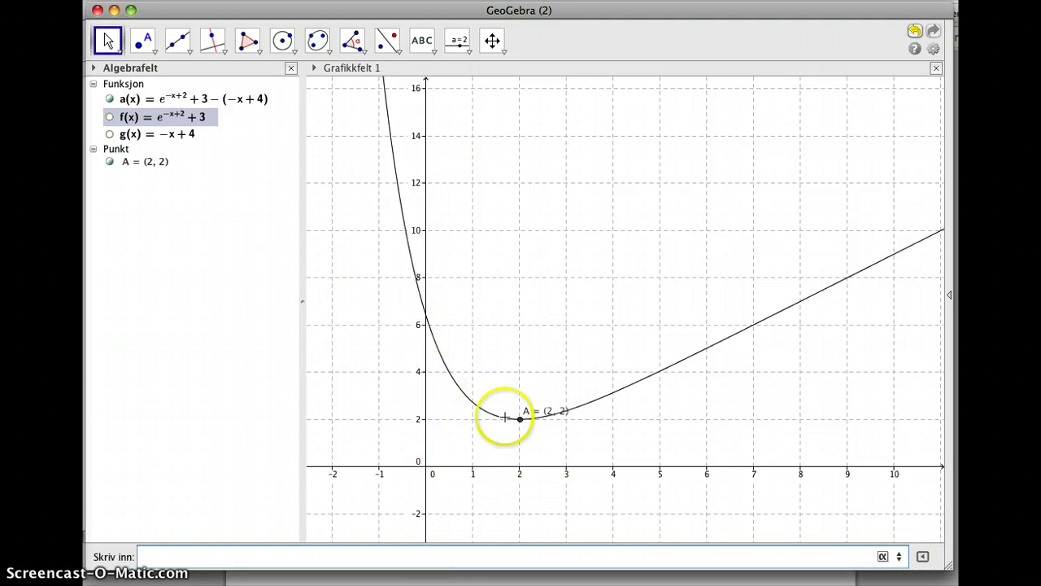
left_click(408, 556)
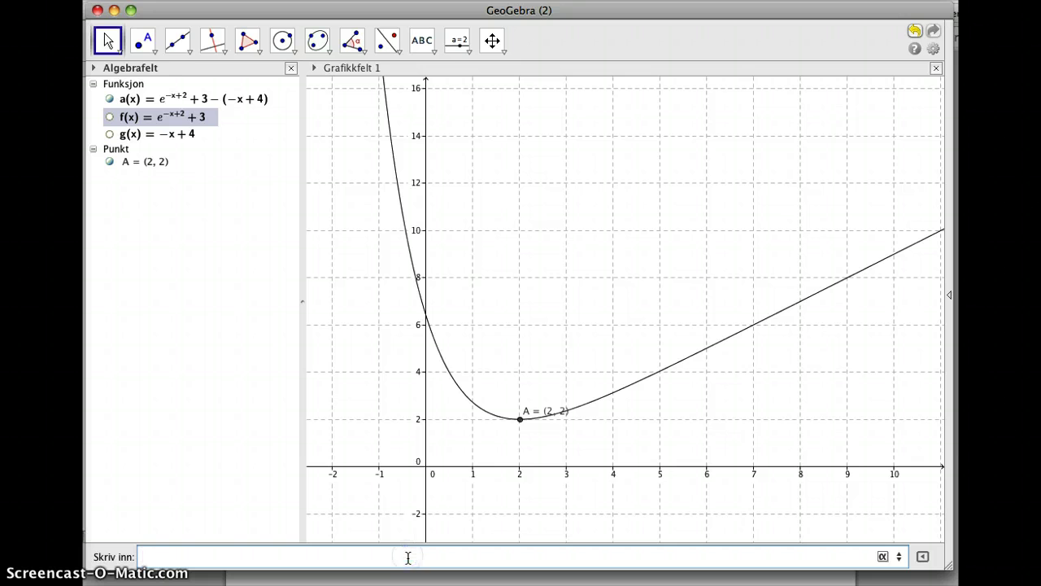